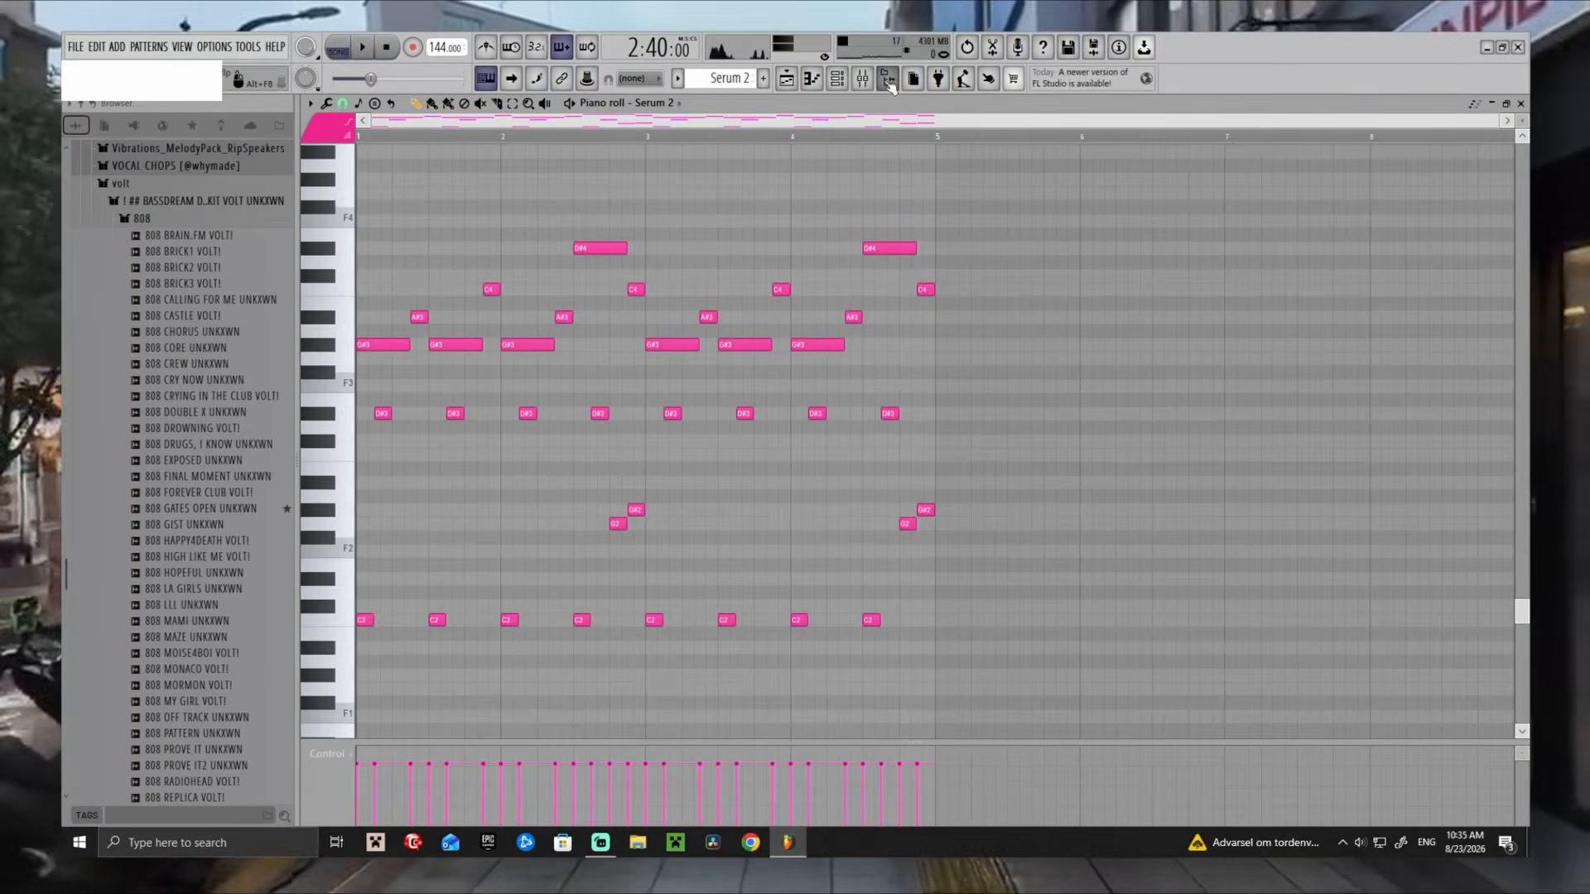
Inspect the Vocodex effect on the Serum 2 mixer track and return to the playlist arrangement
{"action": "key", "text": "F9"}
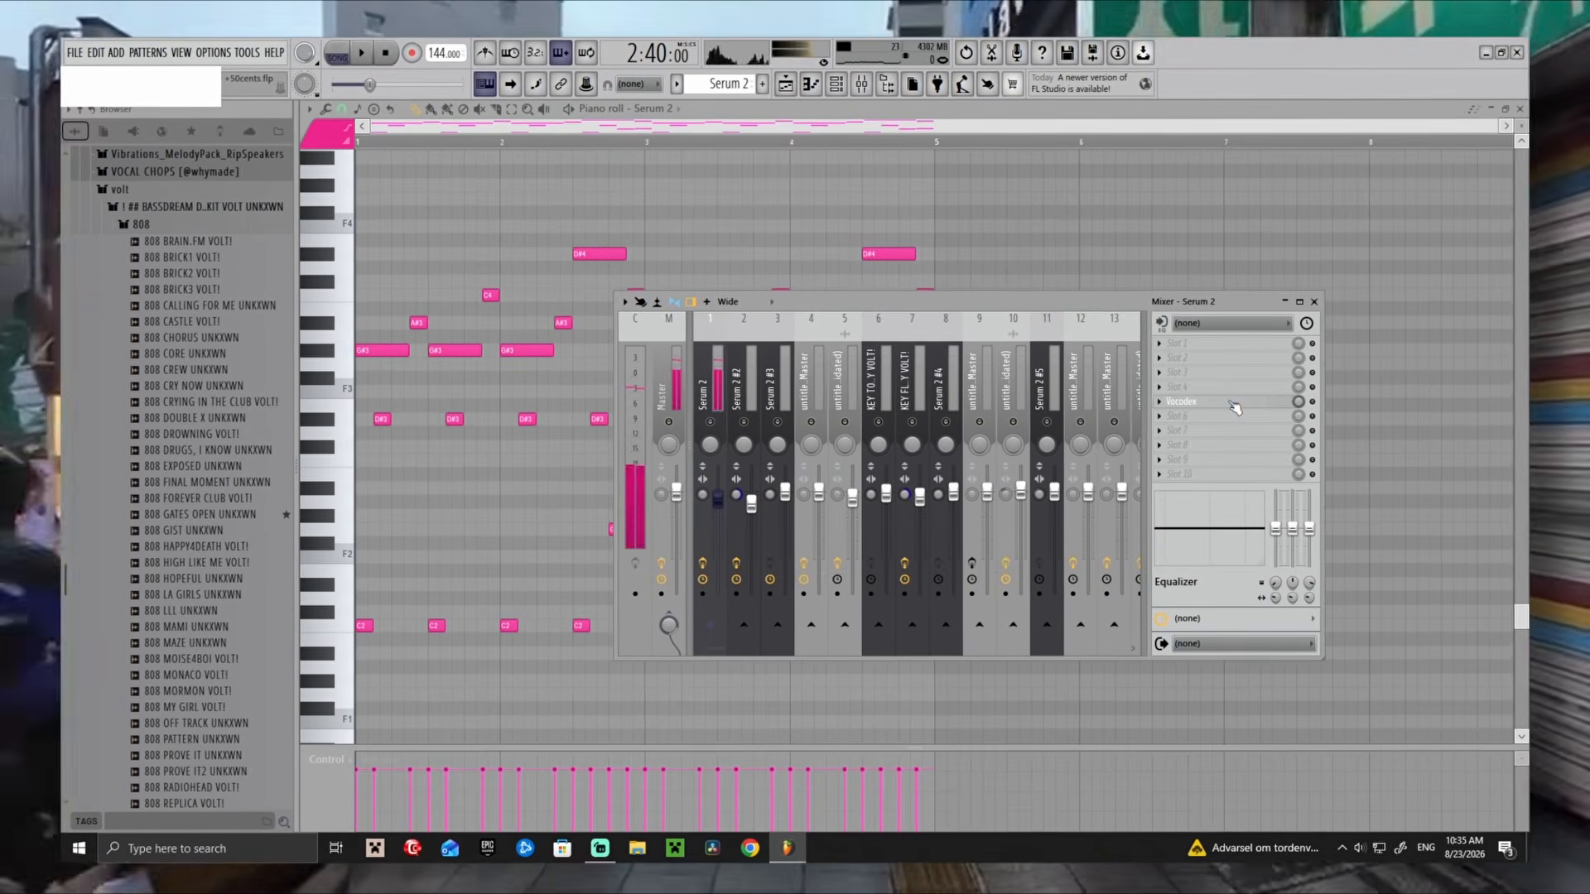
{"action": "left_click", "coordinate": [1232, 403]}
{"action": "key", "text": "F5"}
{"action": "scroll", "coordinate": [669, 228], "scroll_direction": "up", "scroll_amount": 4}
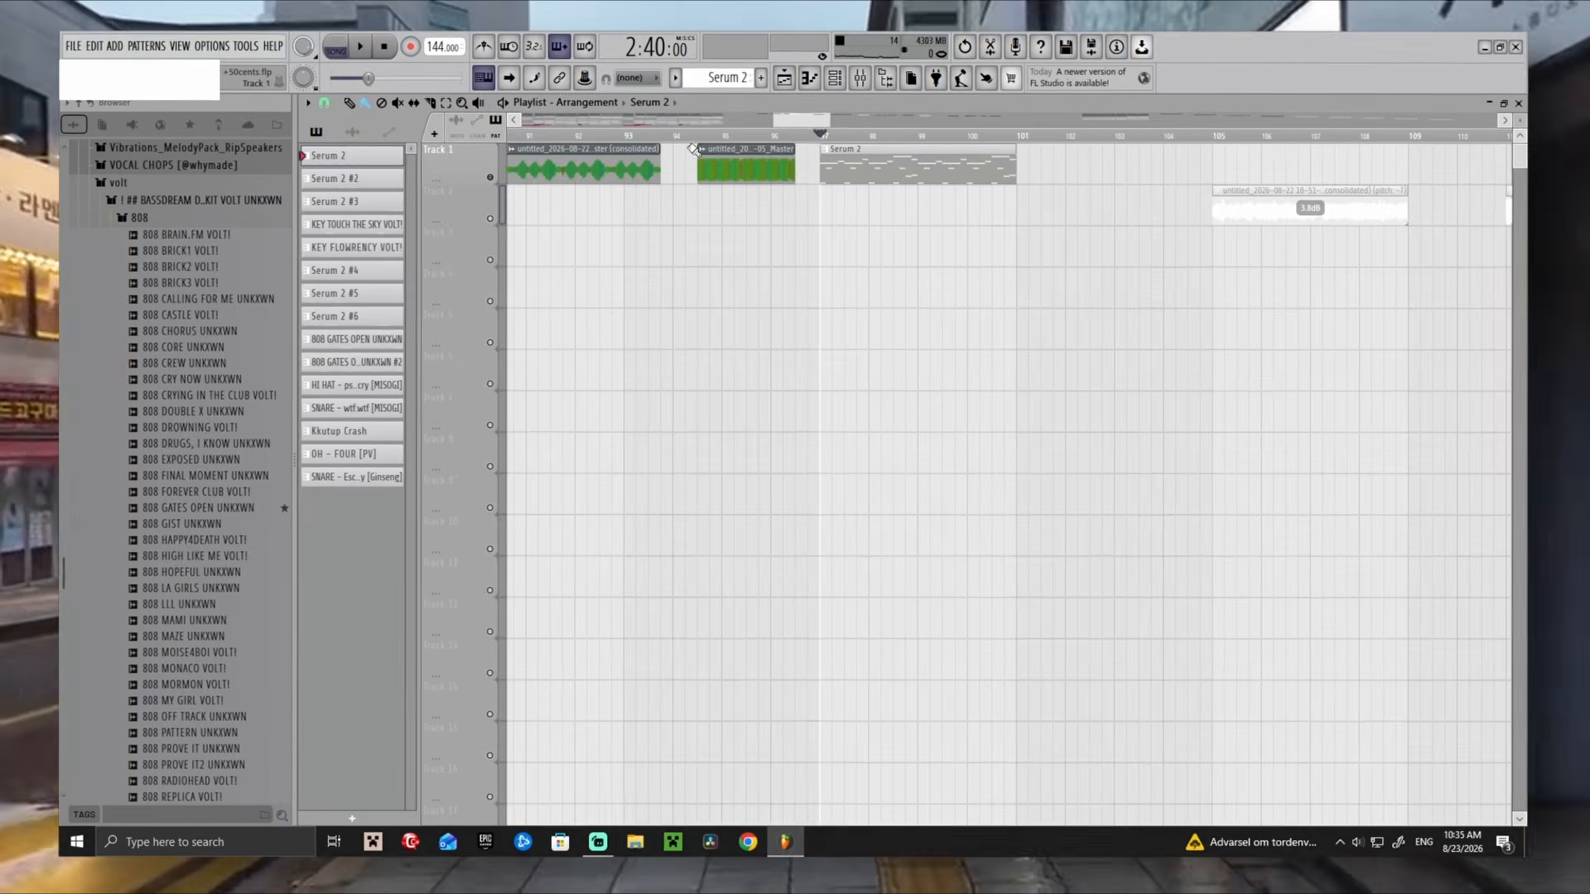
Open the 18-46-05_Master clip's sample settings on Track 1 and inspect ShaperBox 3 on its mixer track
{"action": "double_click", "coordinate": [710, 149]}
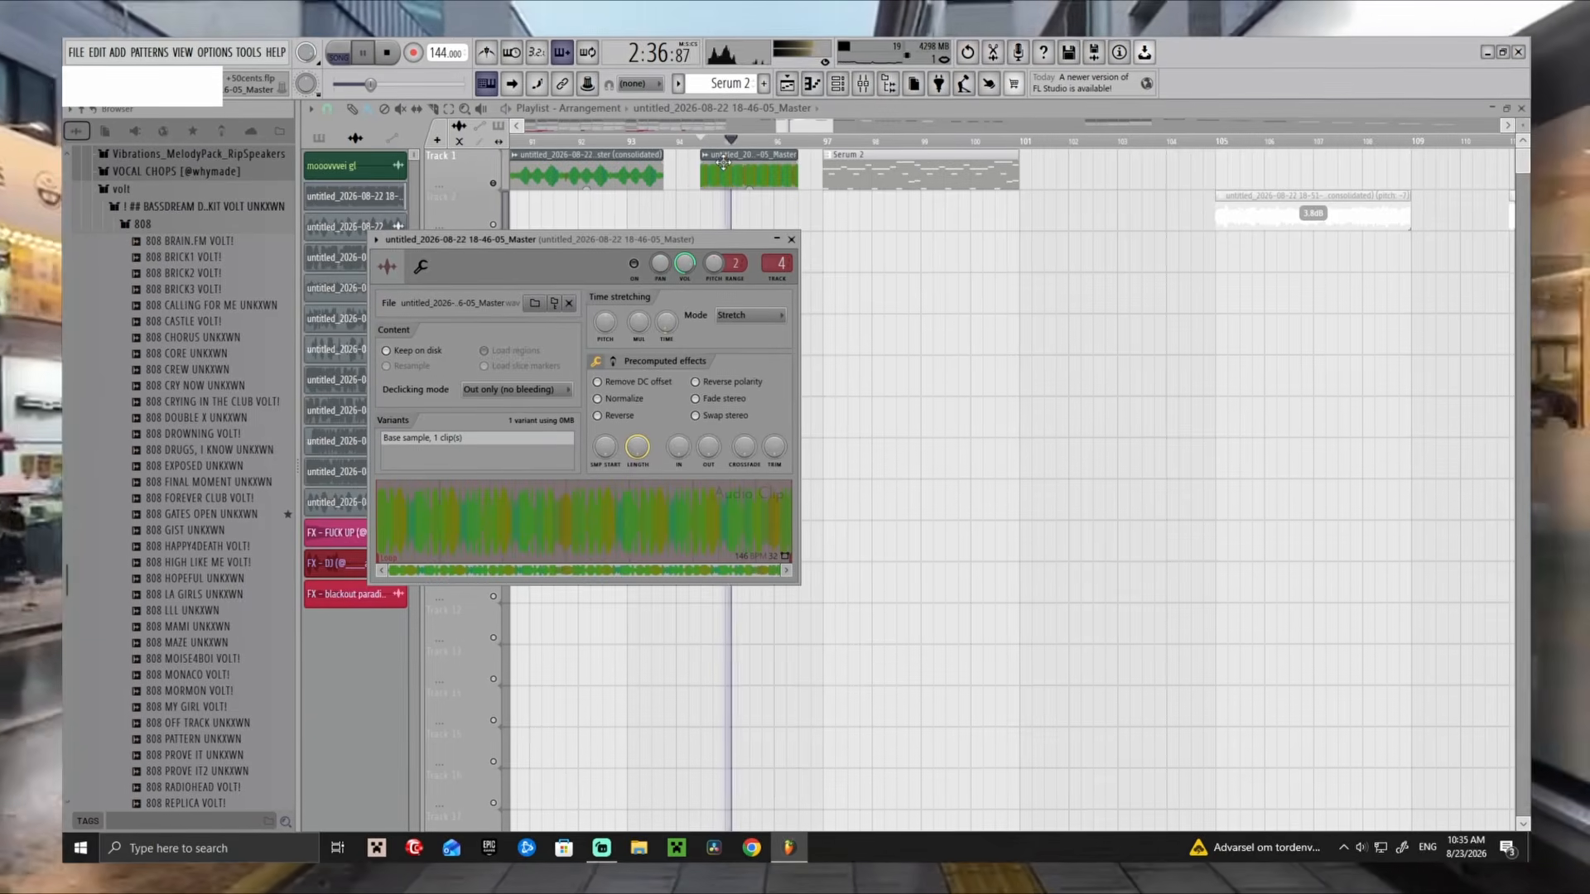
{"action": "key", "text": "F6"}
{"action": "key", "text": "F9"}
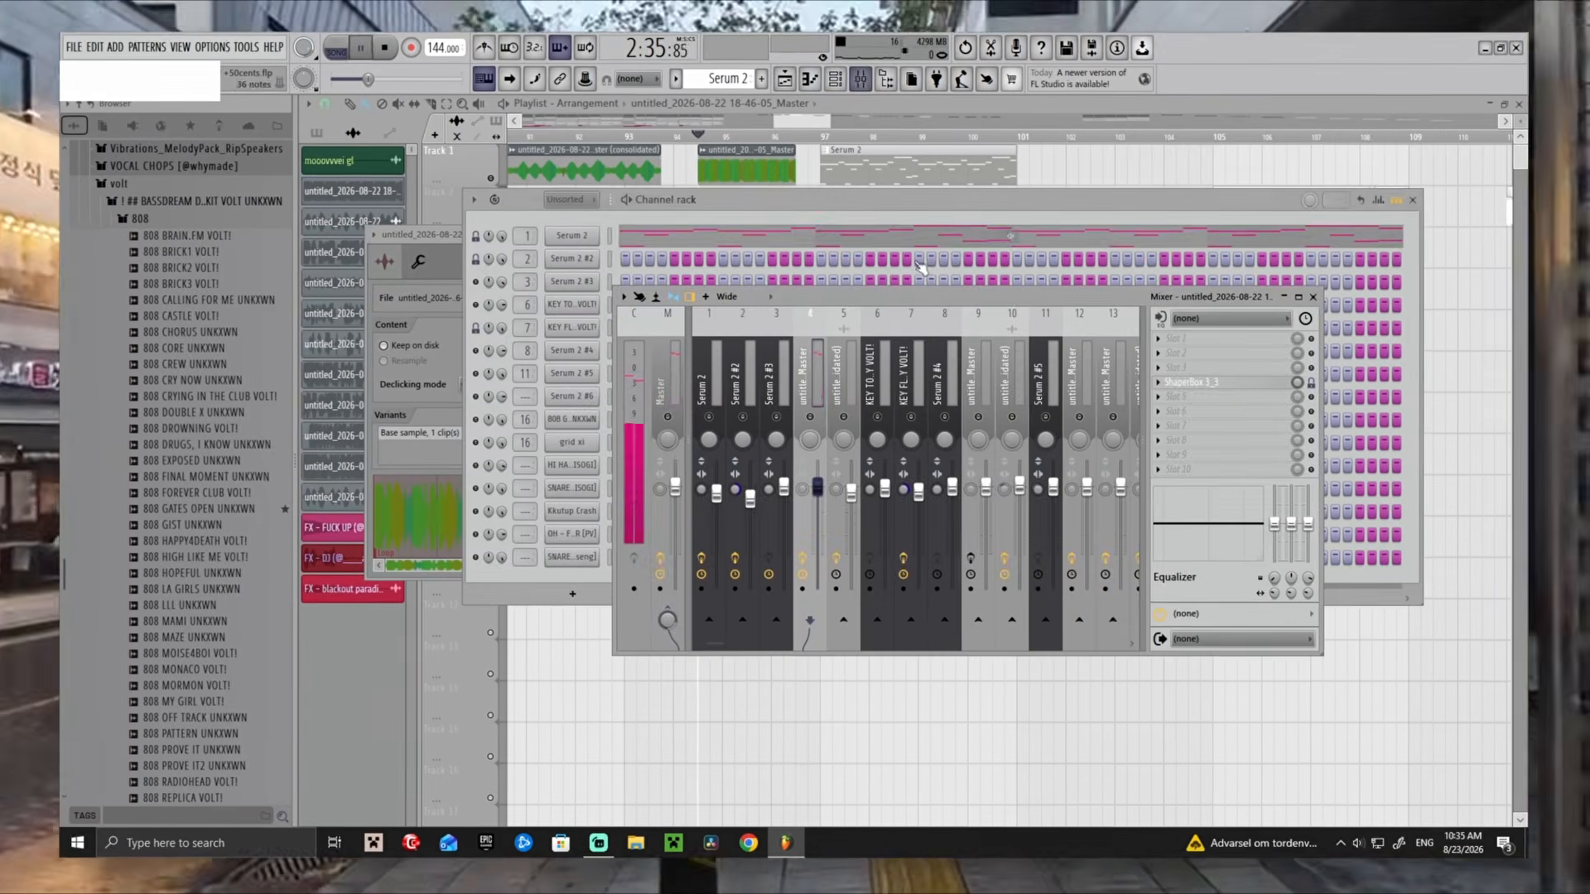
{"action": "left_click", "coordinate": [1221, 383]}
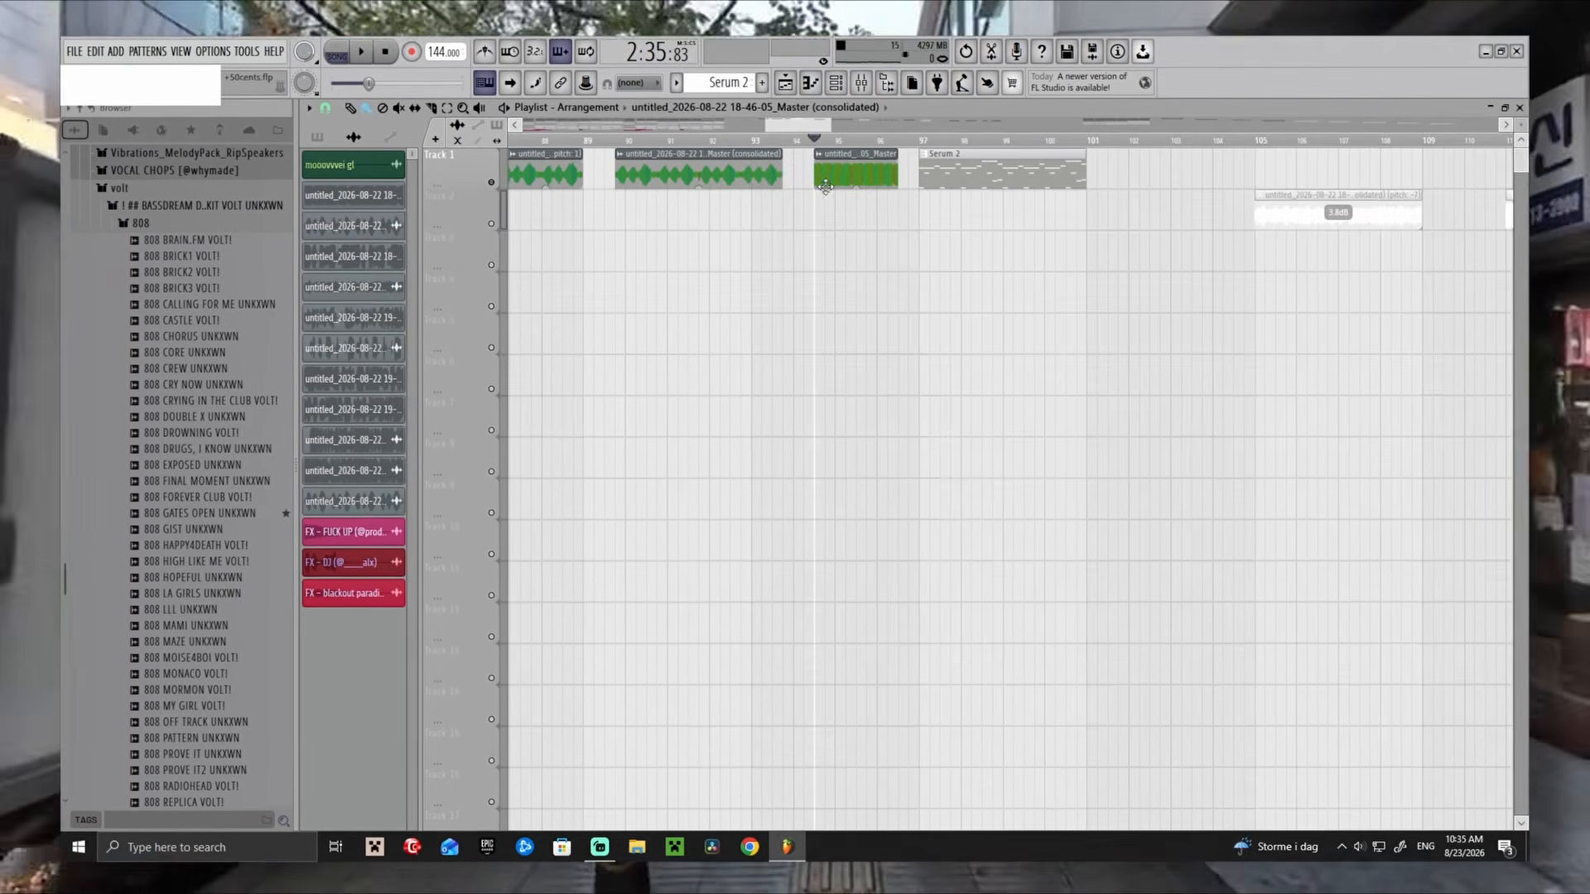
Examine the sample settings of the two consolidated 18-46-05_Master clips on Track 1 and audition the pitched one at bar 85
{"action": "double_click", "coordinate": [646, 154]}
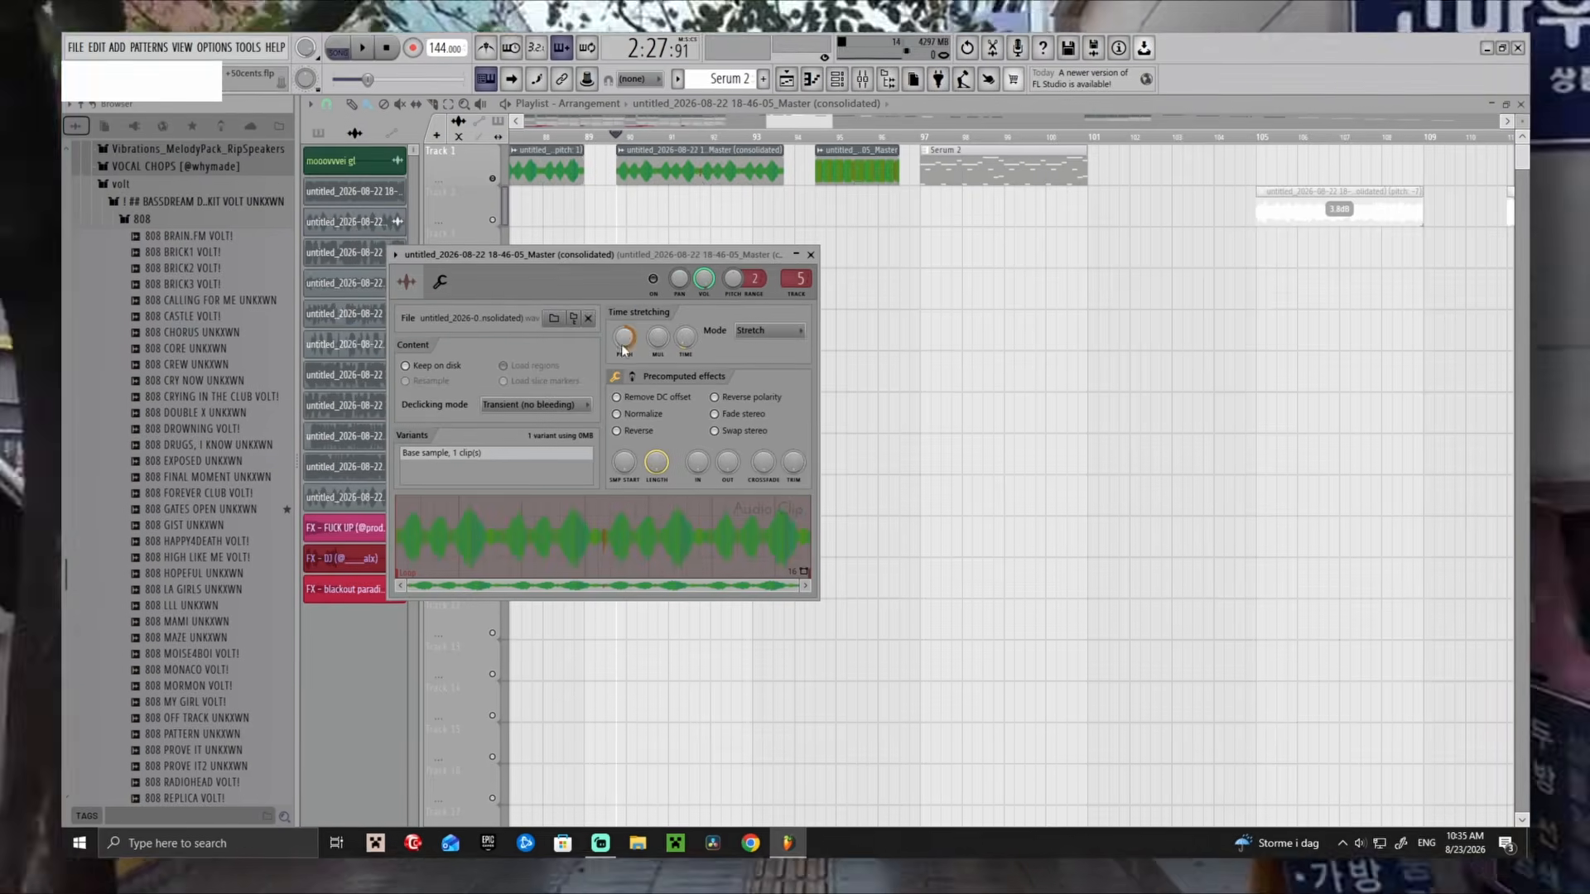
{"action": "key", "text": "F9"}
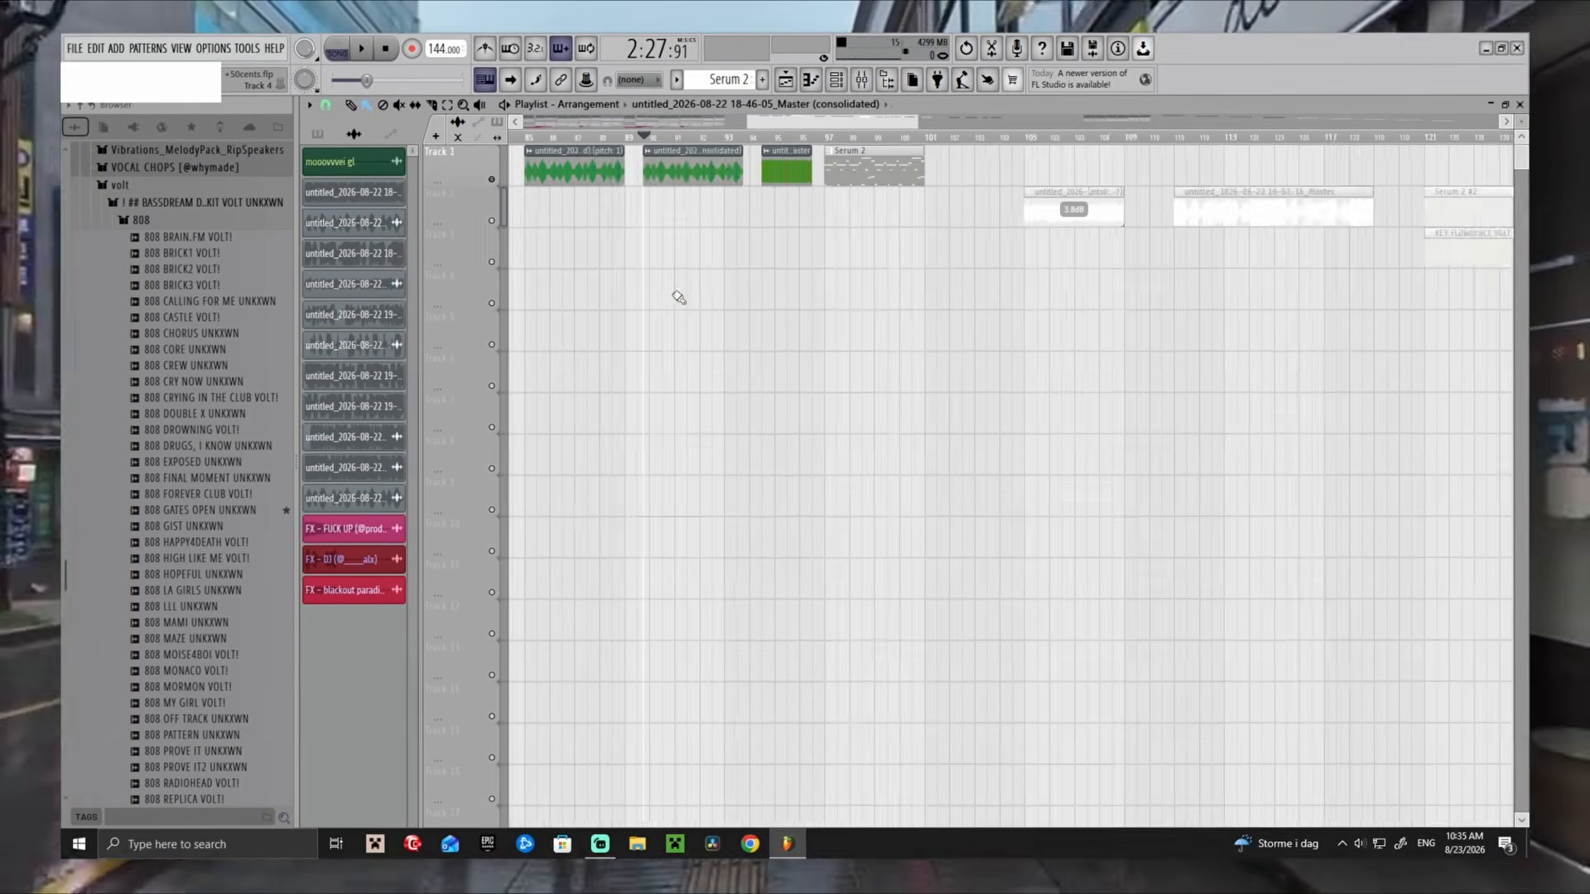
{"action": "scroll", "coordinate": [608, 157], "scroll_direction": "up", "scroll_amount": 3}
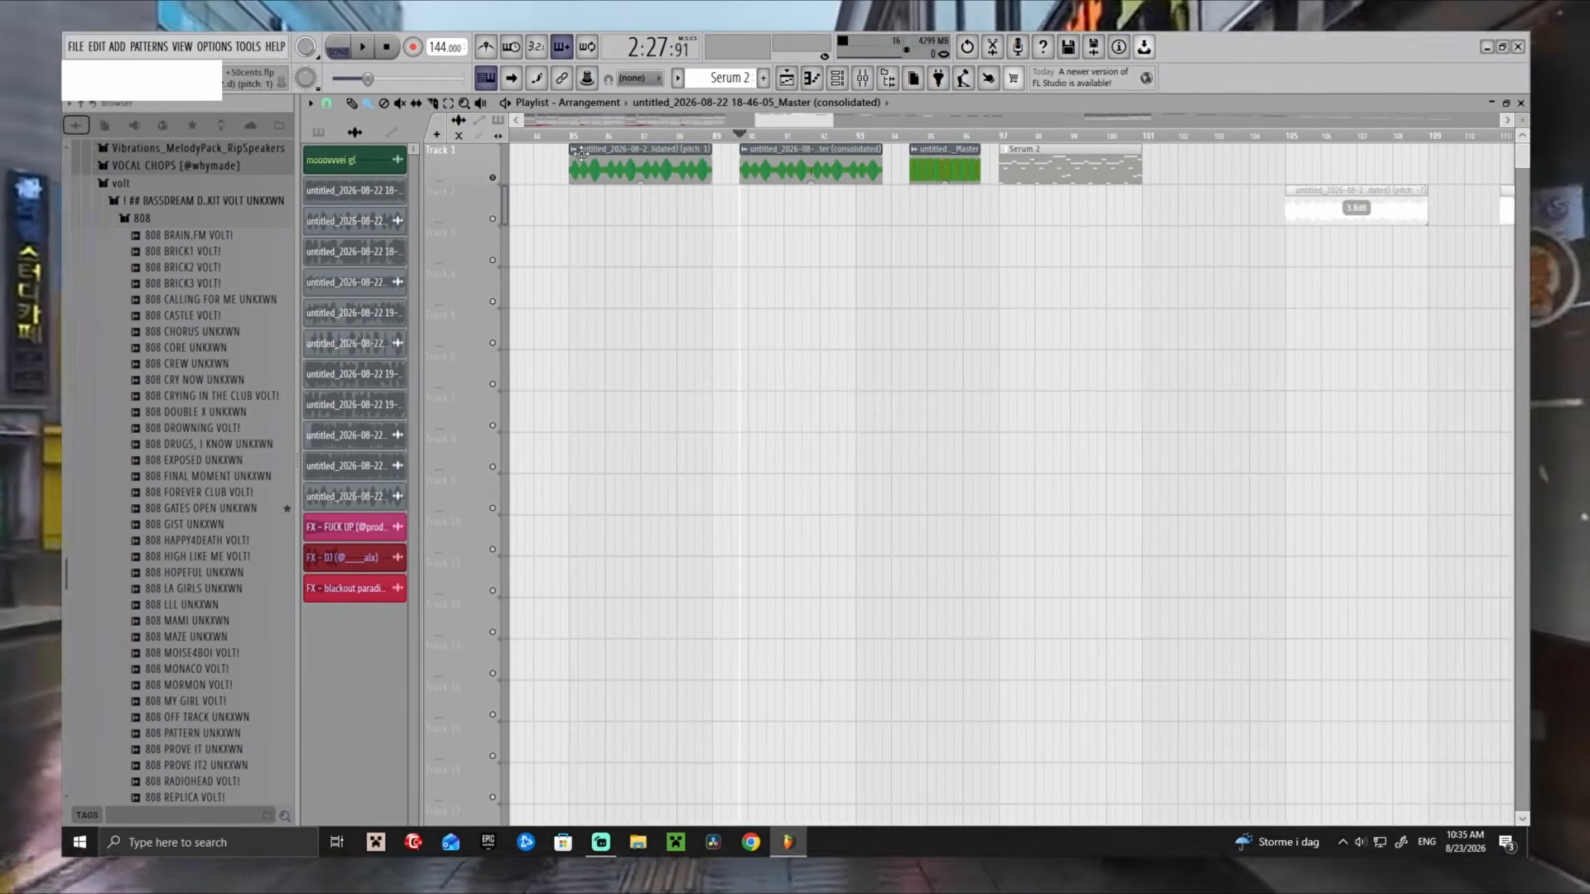
{"action": "double_click", "coordinate": [609, 157]}
{"action": "key", "text": "space"}
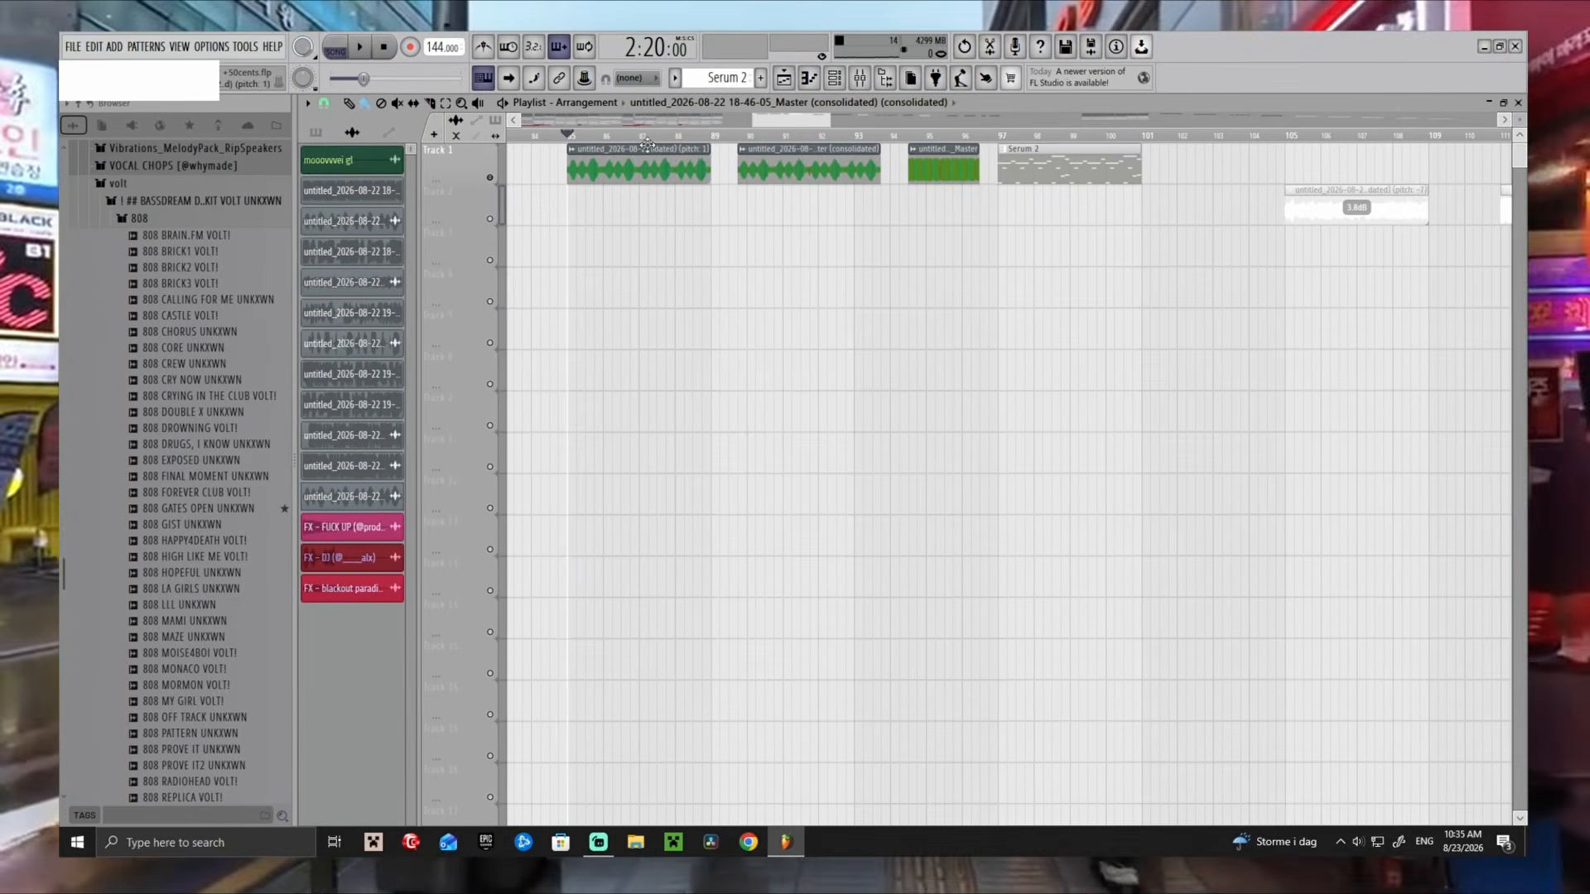
Audition the pitched 18-51-16_Master (consolidated) clip at bar 105 on Track 2
{"action": "scroll", "coordinate": [647, 145], "scroll_direction": "down", "scroll_amount": 6}
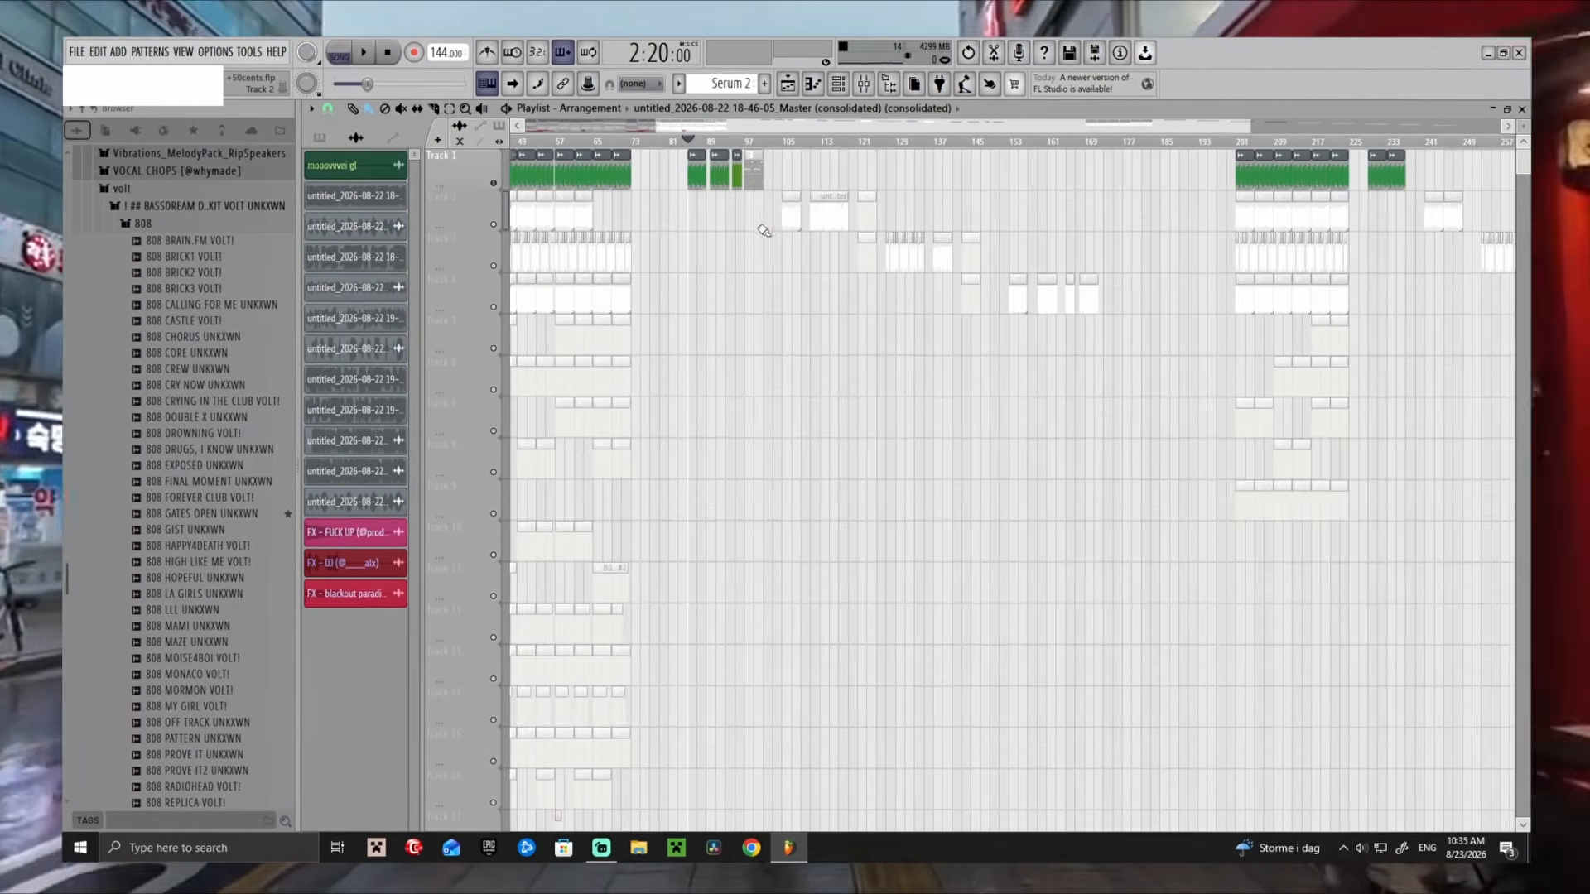
{"action": "scroll", "coordinate": [688, 181], "scroll_direction": "up", "scroll_amount": 6}
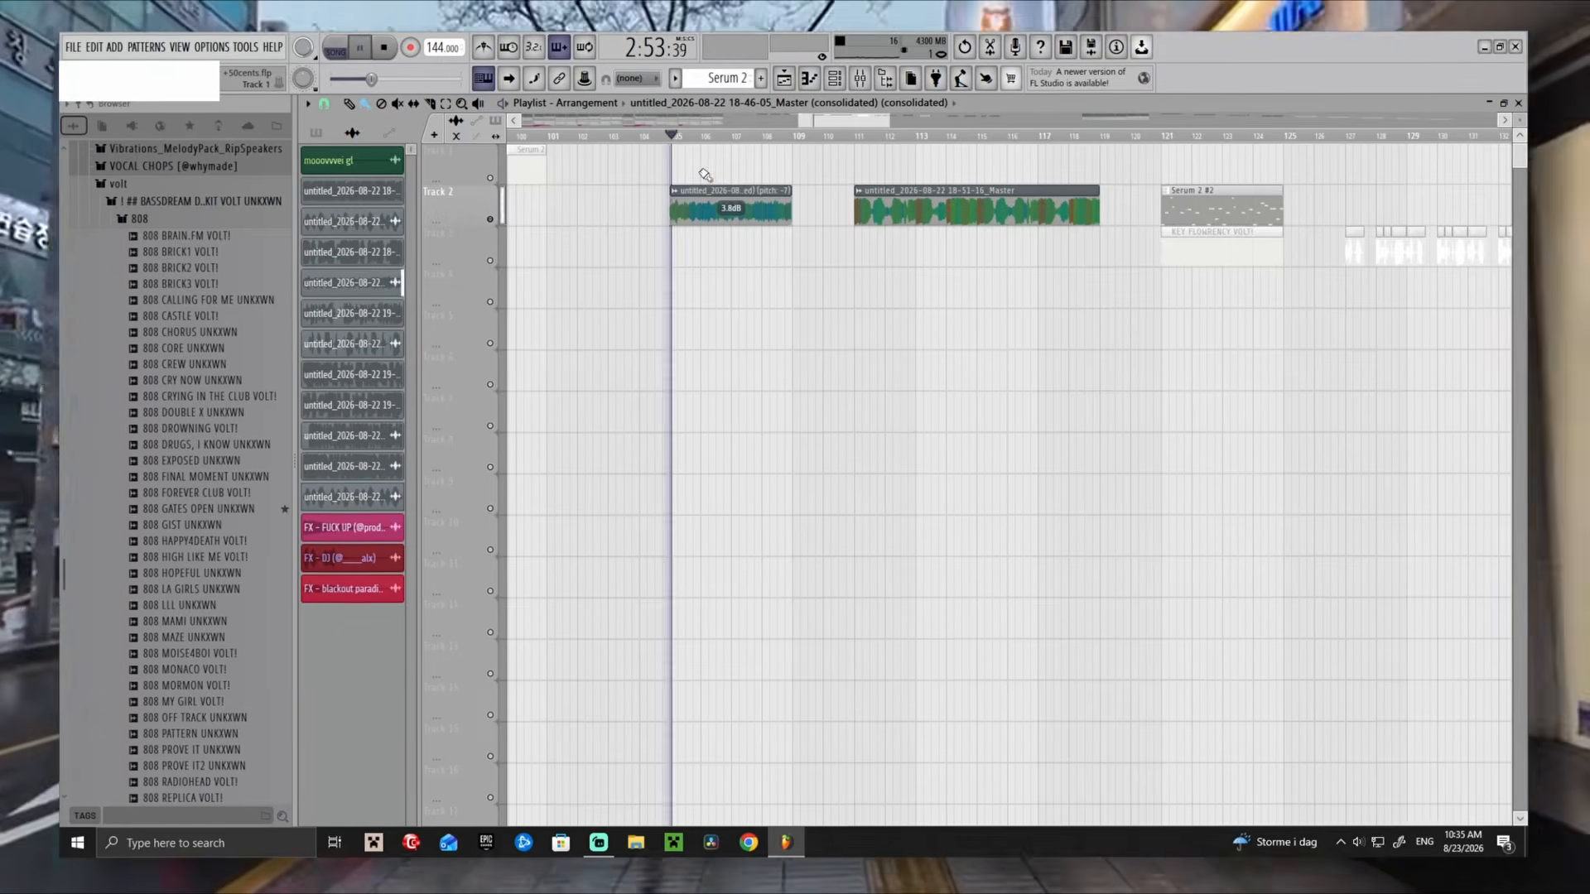
{"action": "scroll", "coordinate": [727, 257], "scroll_direction": "up", "scroll_amount": 3}
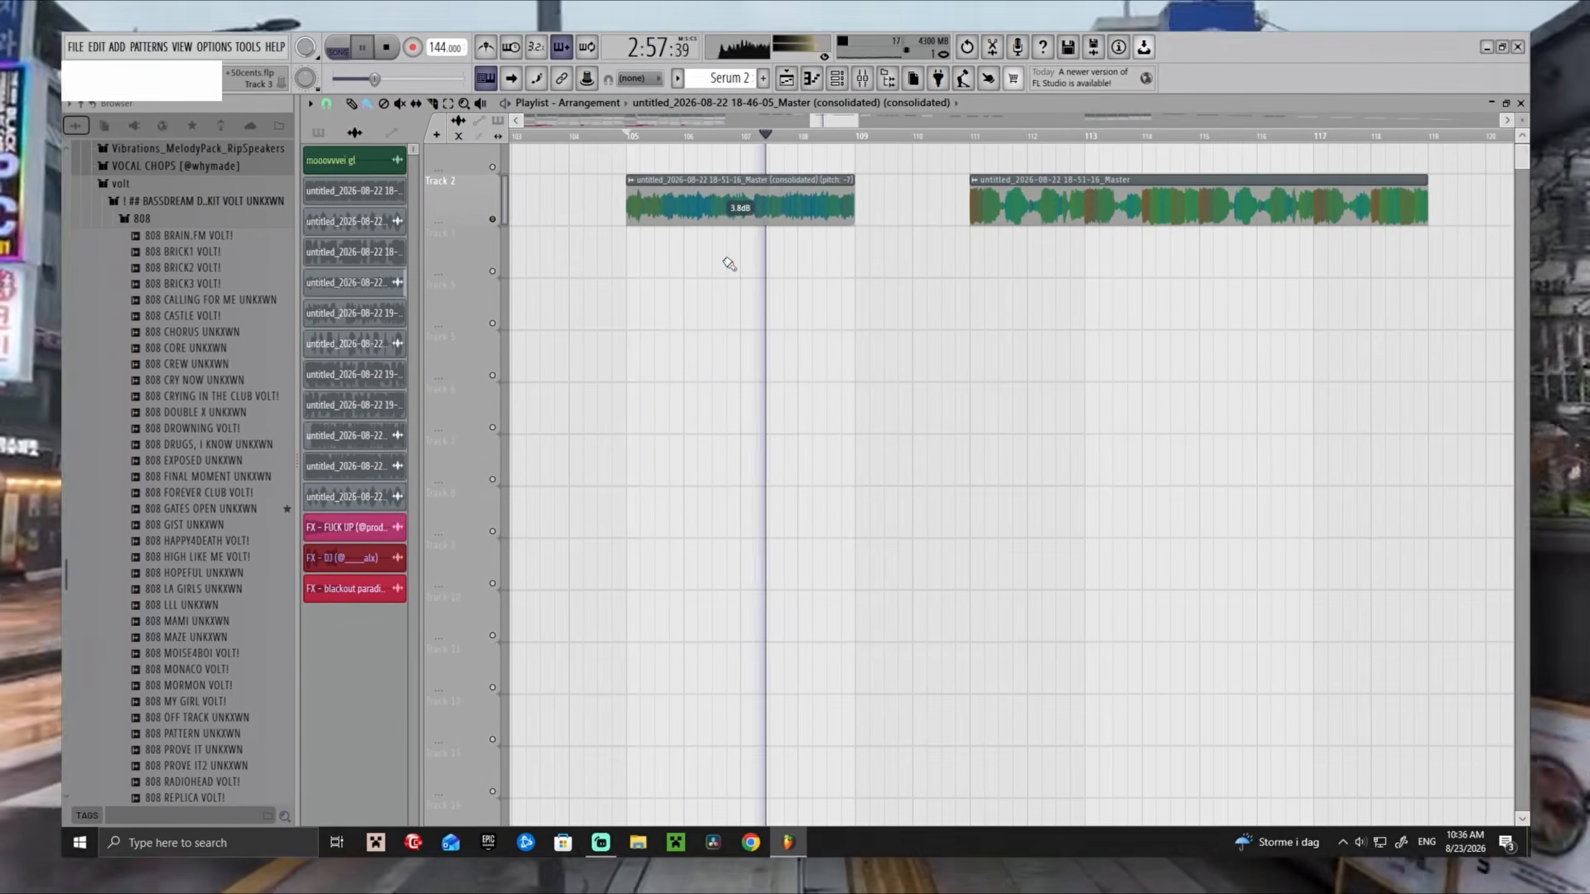
{"action": "key", "text": "space"}
Open the Serum 2 #2 pattern at bar 121 and play its notes in the piano roll
{"action": "scroll", "coordinate": [726, 268], "scroll_direction": "down", "scroll_amount": 5}
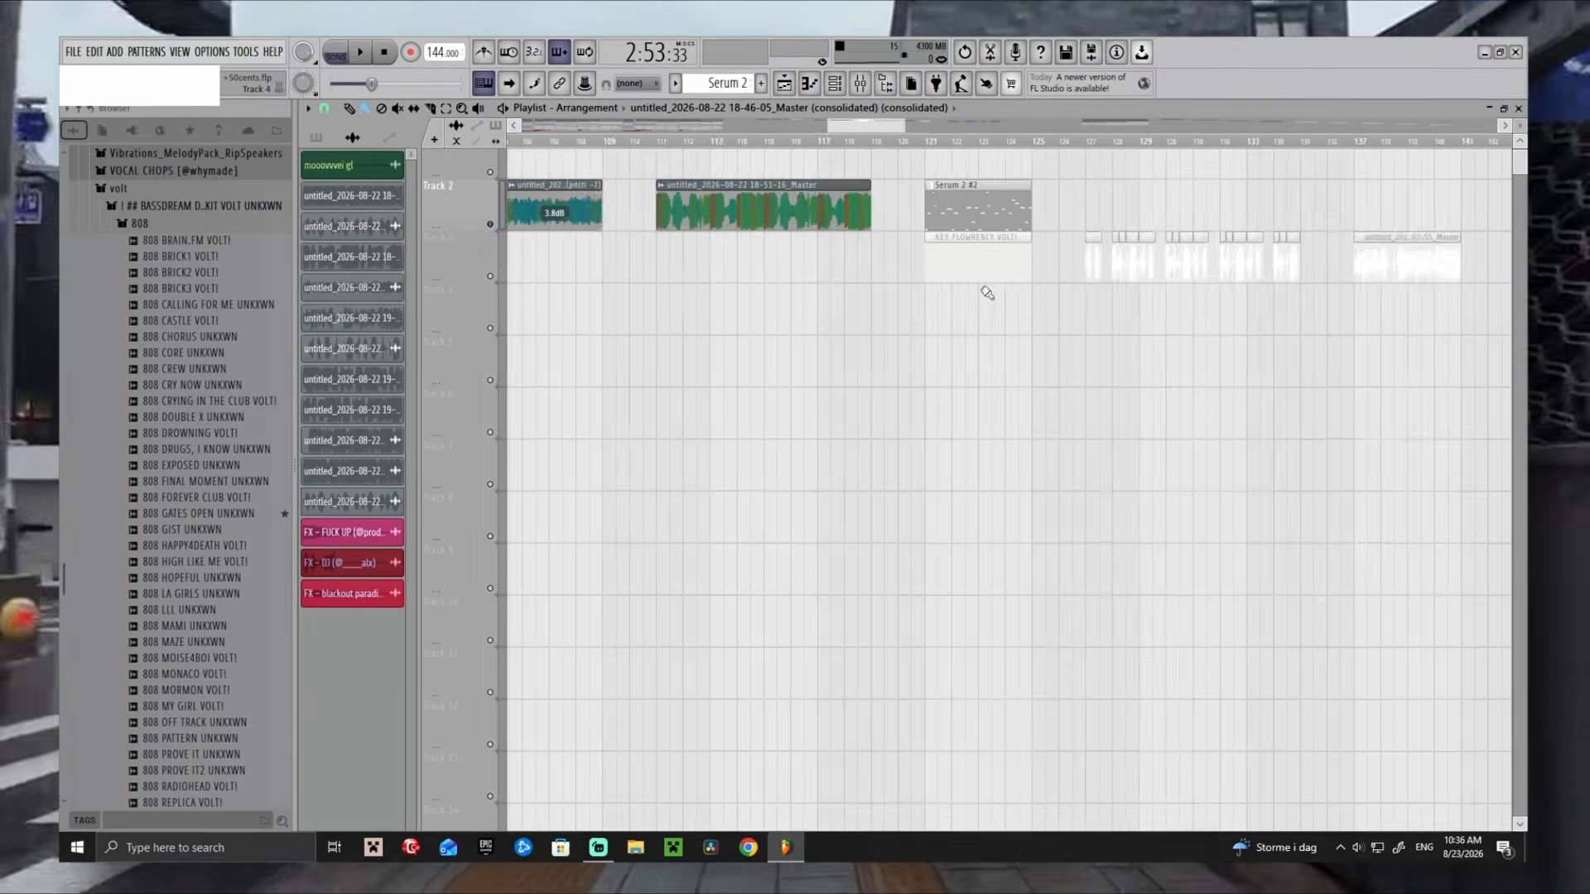
{"action": "scroll", "coordinate": [987, 290], "scroll_direction": "up", "scroll_amount": 3}
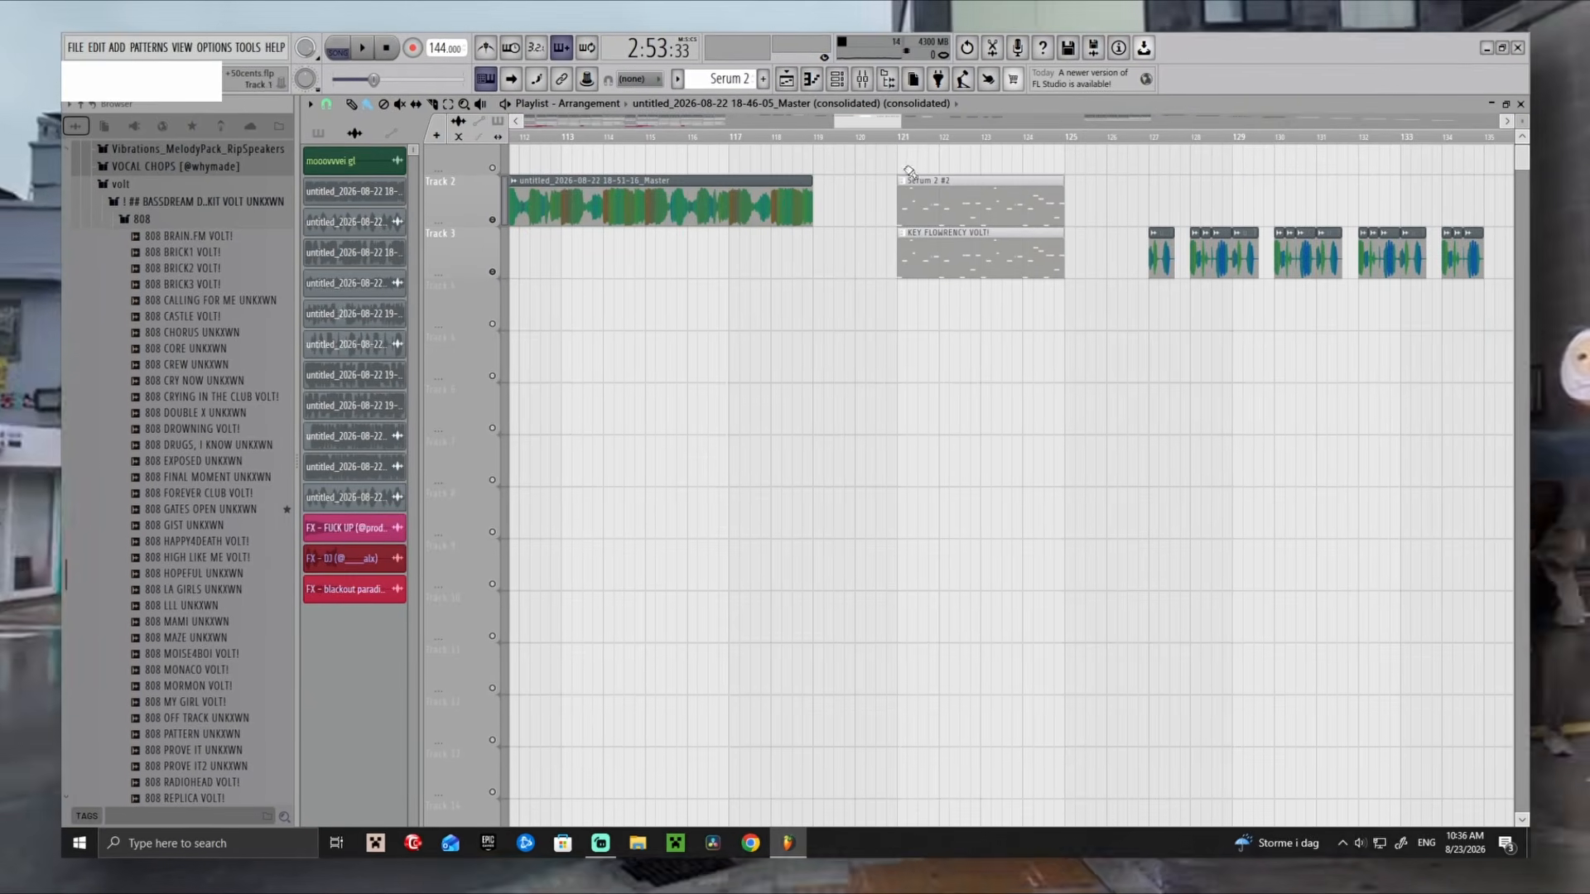
{"action": "double_click", "coordinate": [928, 203]}
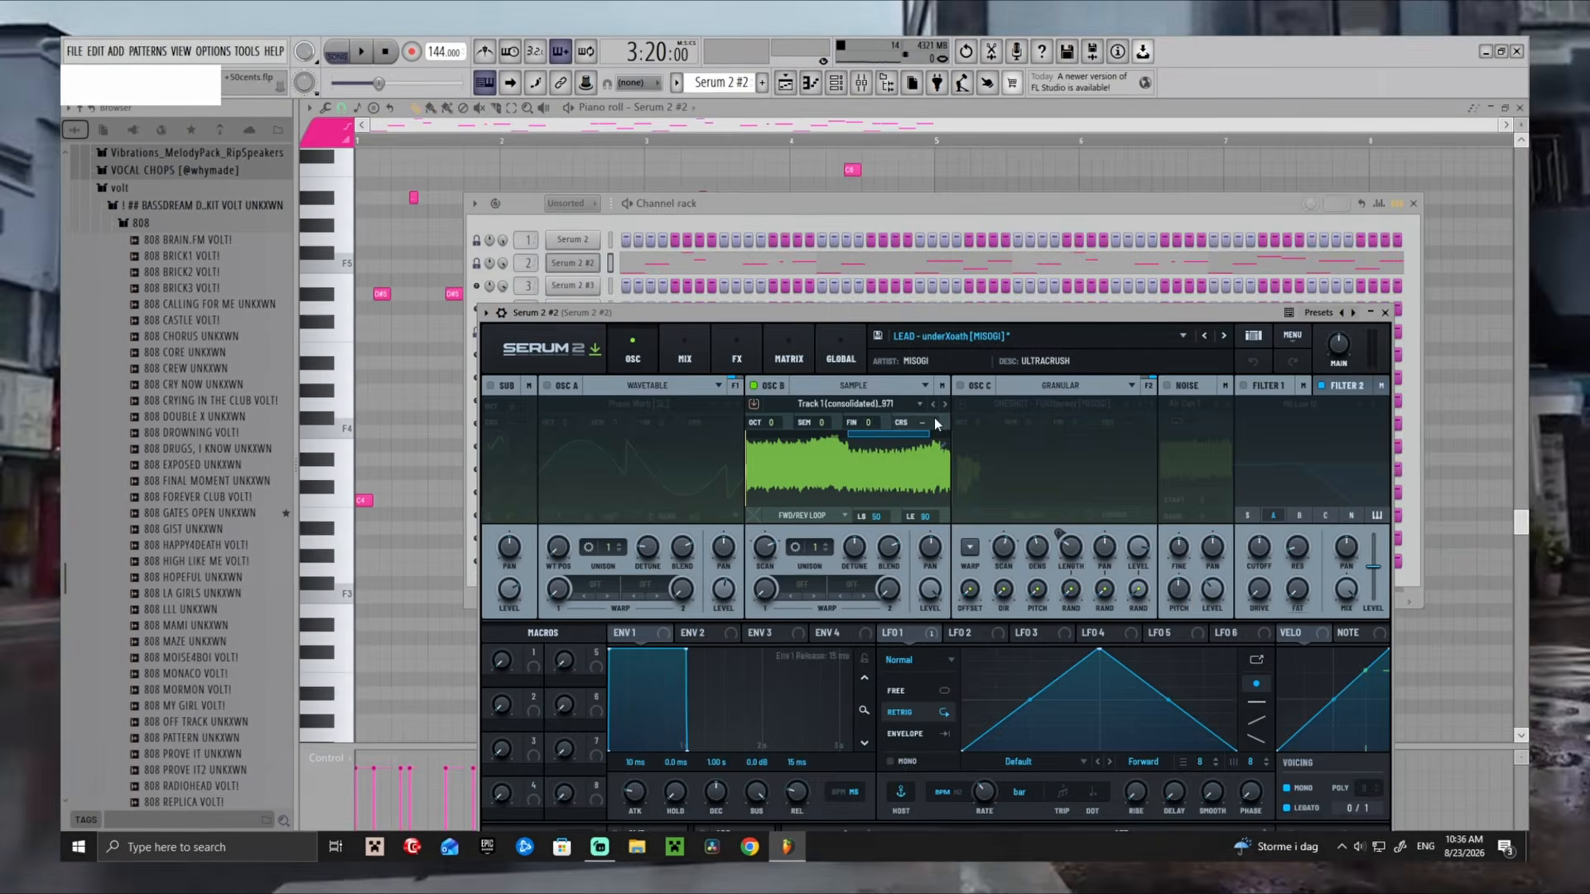
{"action": "left_click", "coordinate": [645, 191]}
{"action": "key", "text": "space"}
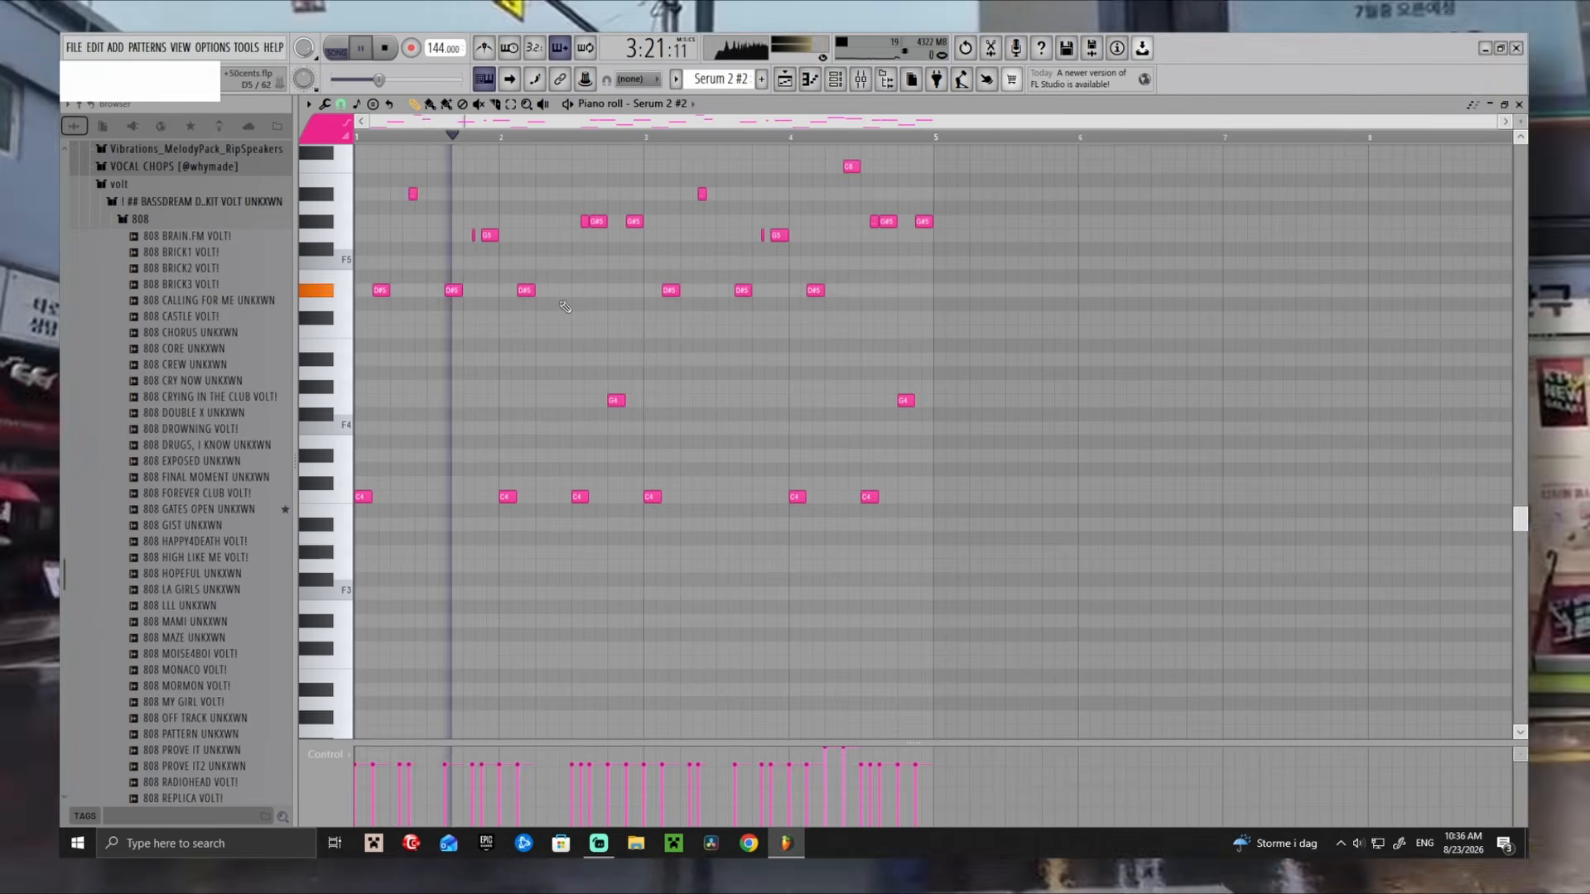
{"action": "scroll", "coordinate": [565, 306], "scroll_direction": "down", "scroll_amount": 4}
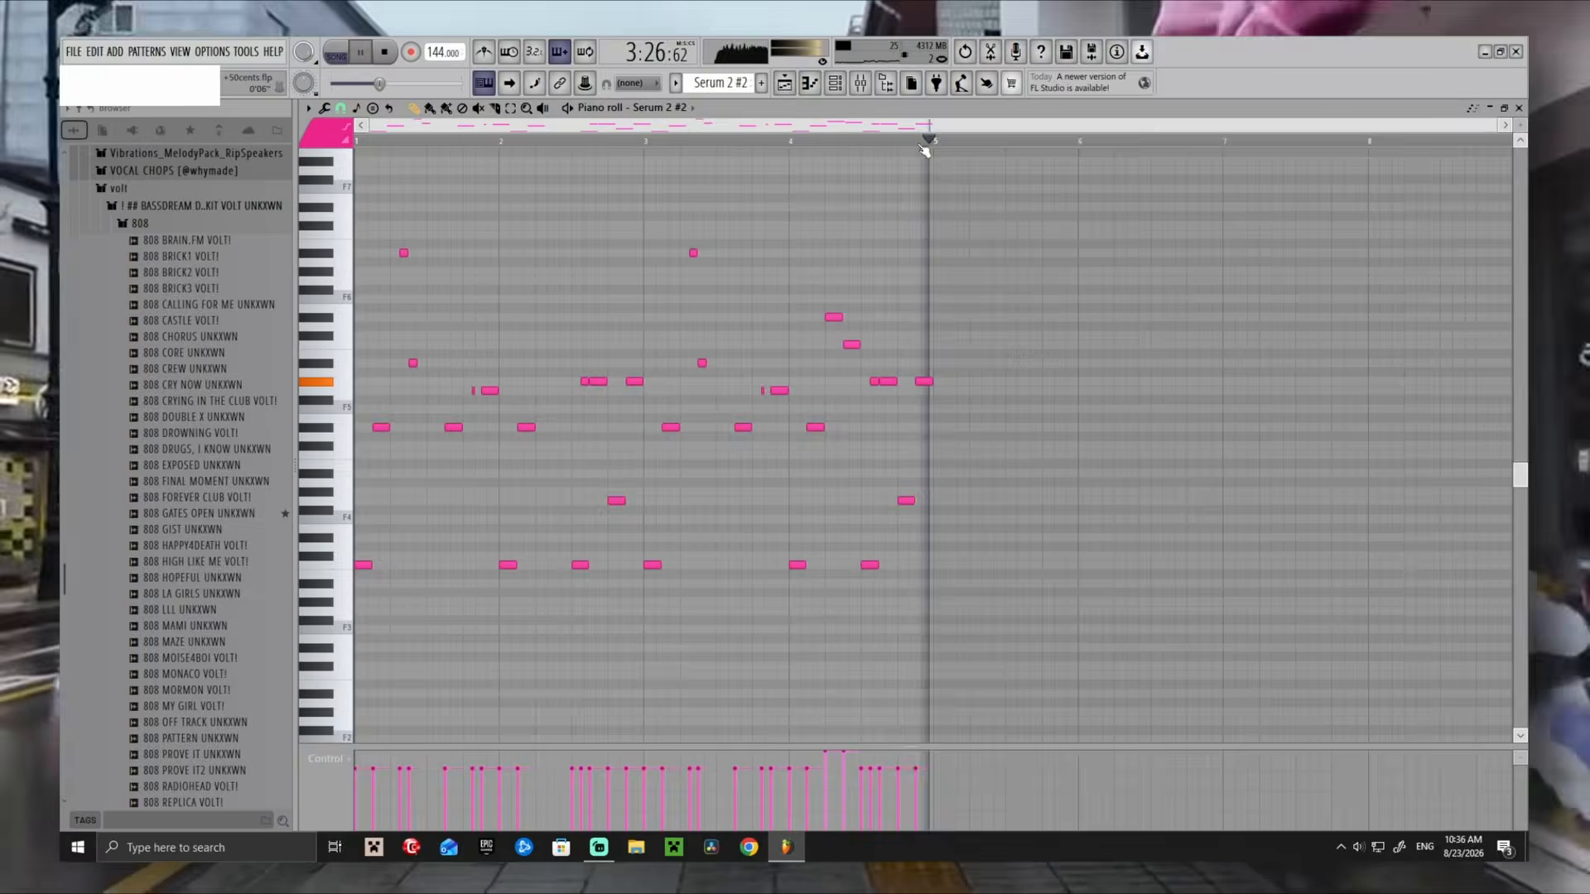
{"action": "key", "text": "space"}
Review the notes of the KEY FLOWRENCY VOLT! pattern on Track 3 and return to the playlist
{"action": "left_click", "coordinate": [784, 79]}
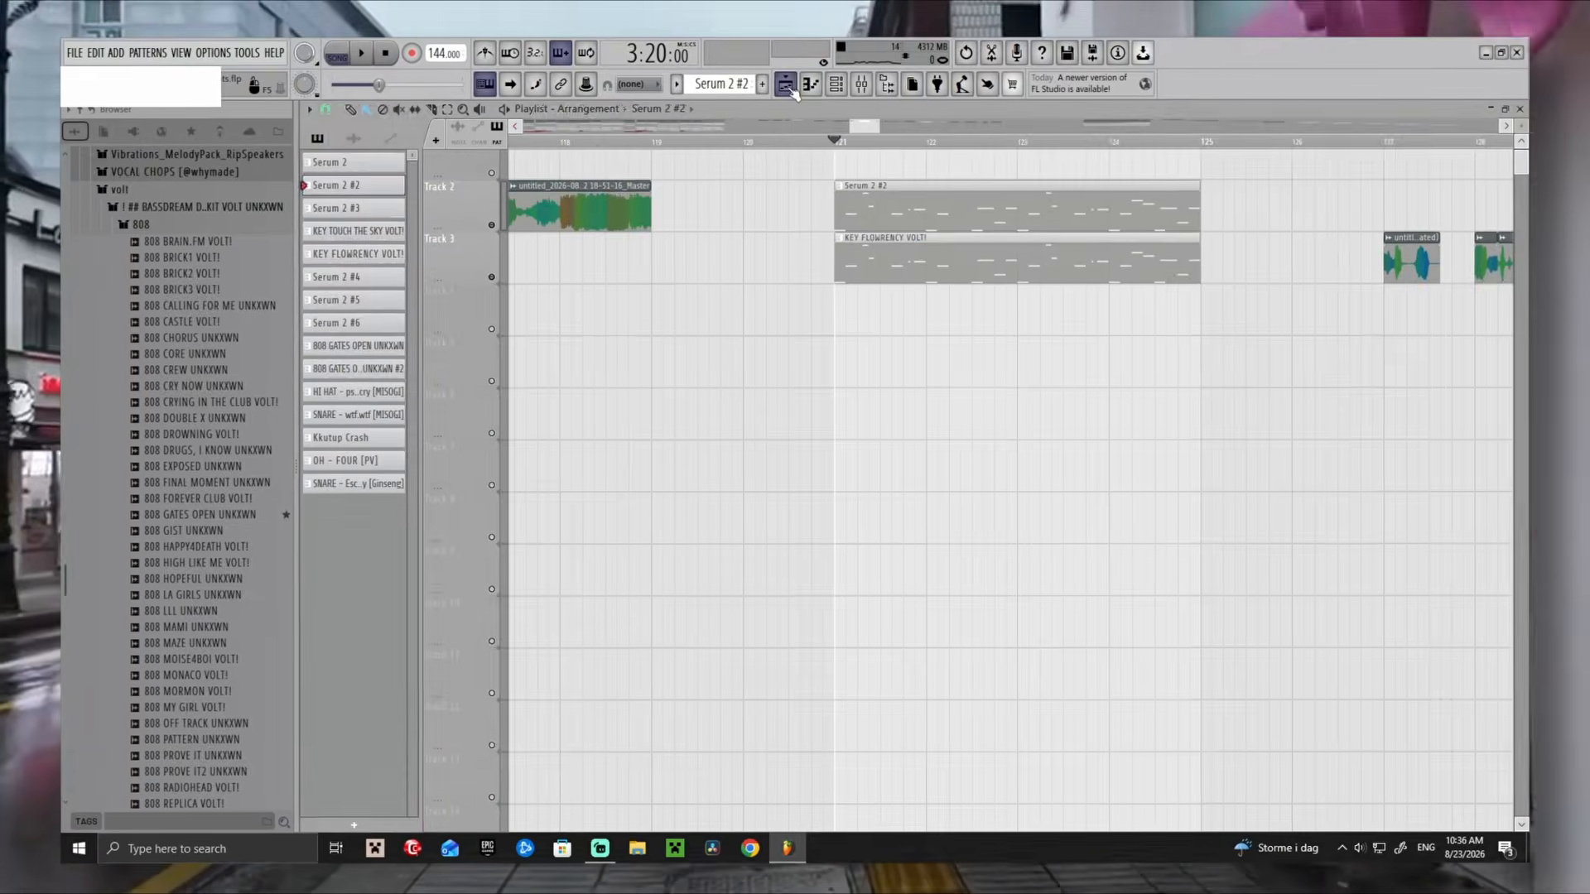
{"action": "double_click", "coordinate": [876, 241]}
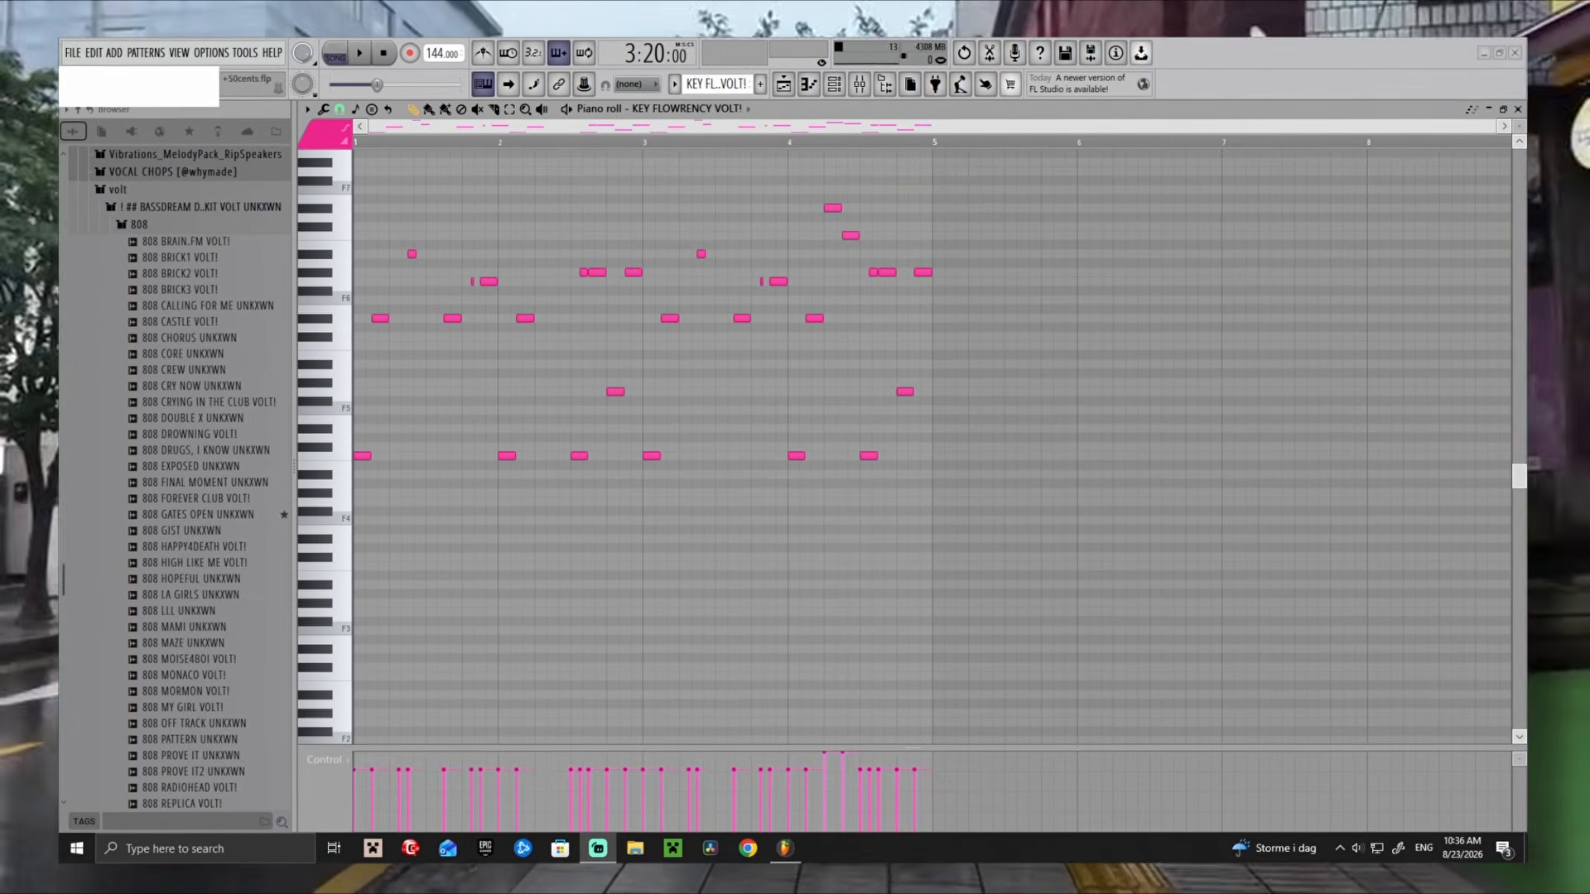
{"action": "left_click", "coordinate": [791, 81]}
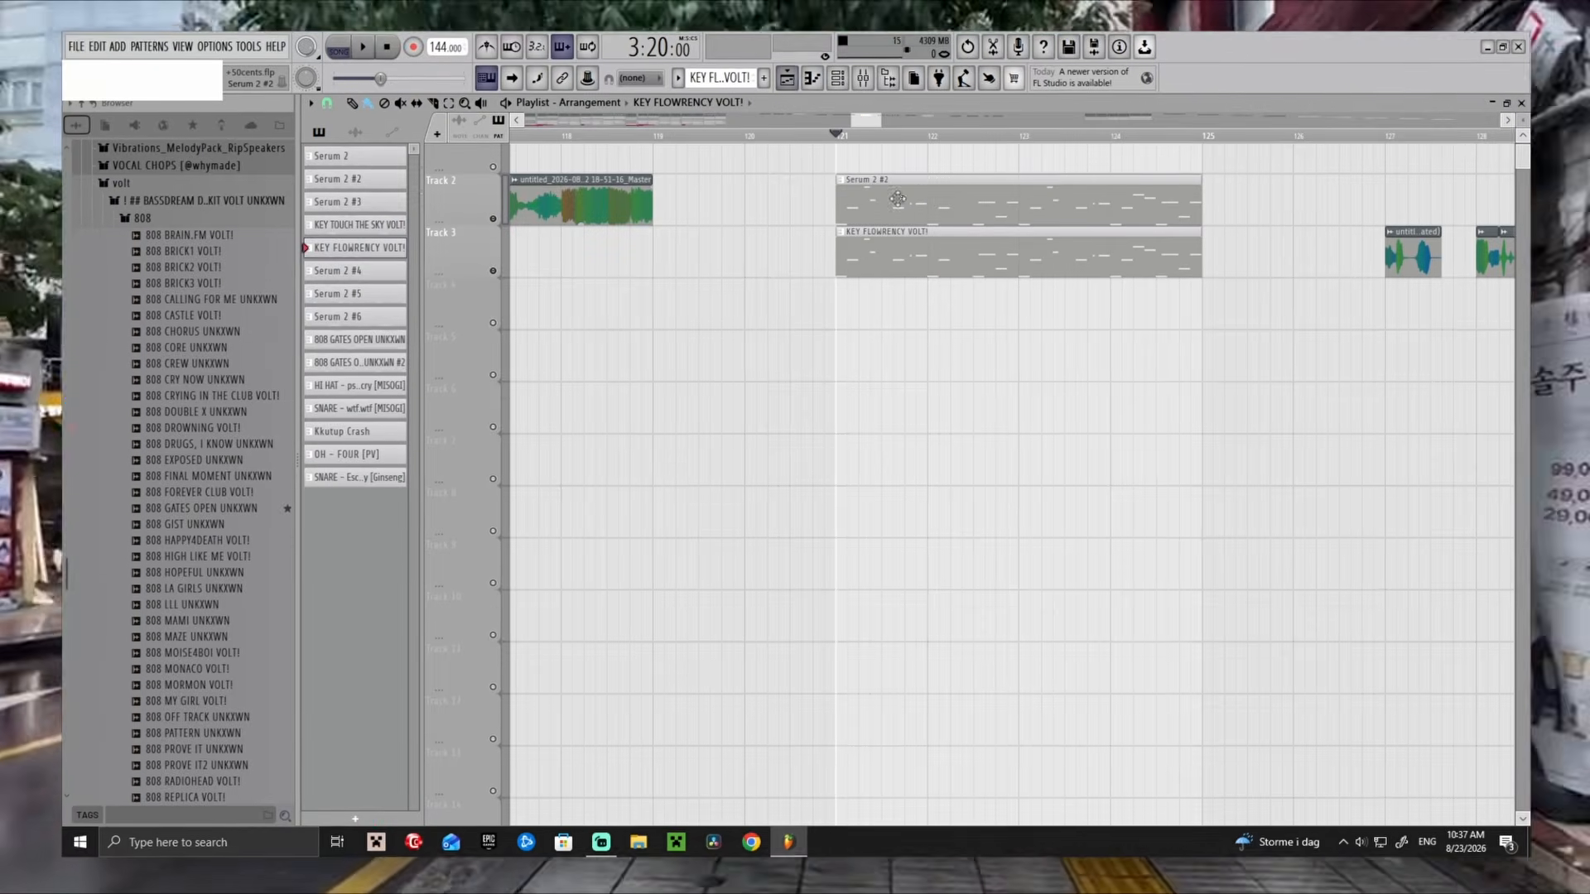
Inspect the ShaperBox 3 and Dist COLDFIRE effects on the Serum 2 #2 mixer track
{"action": "key", "text": "F9"}
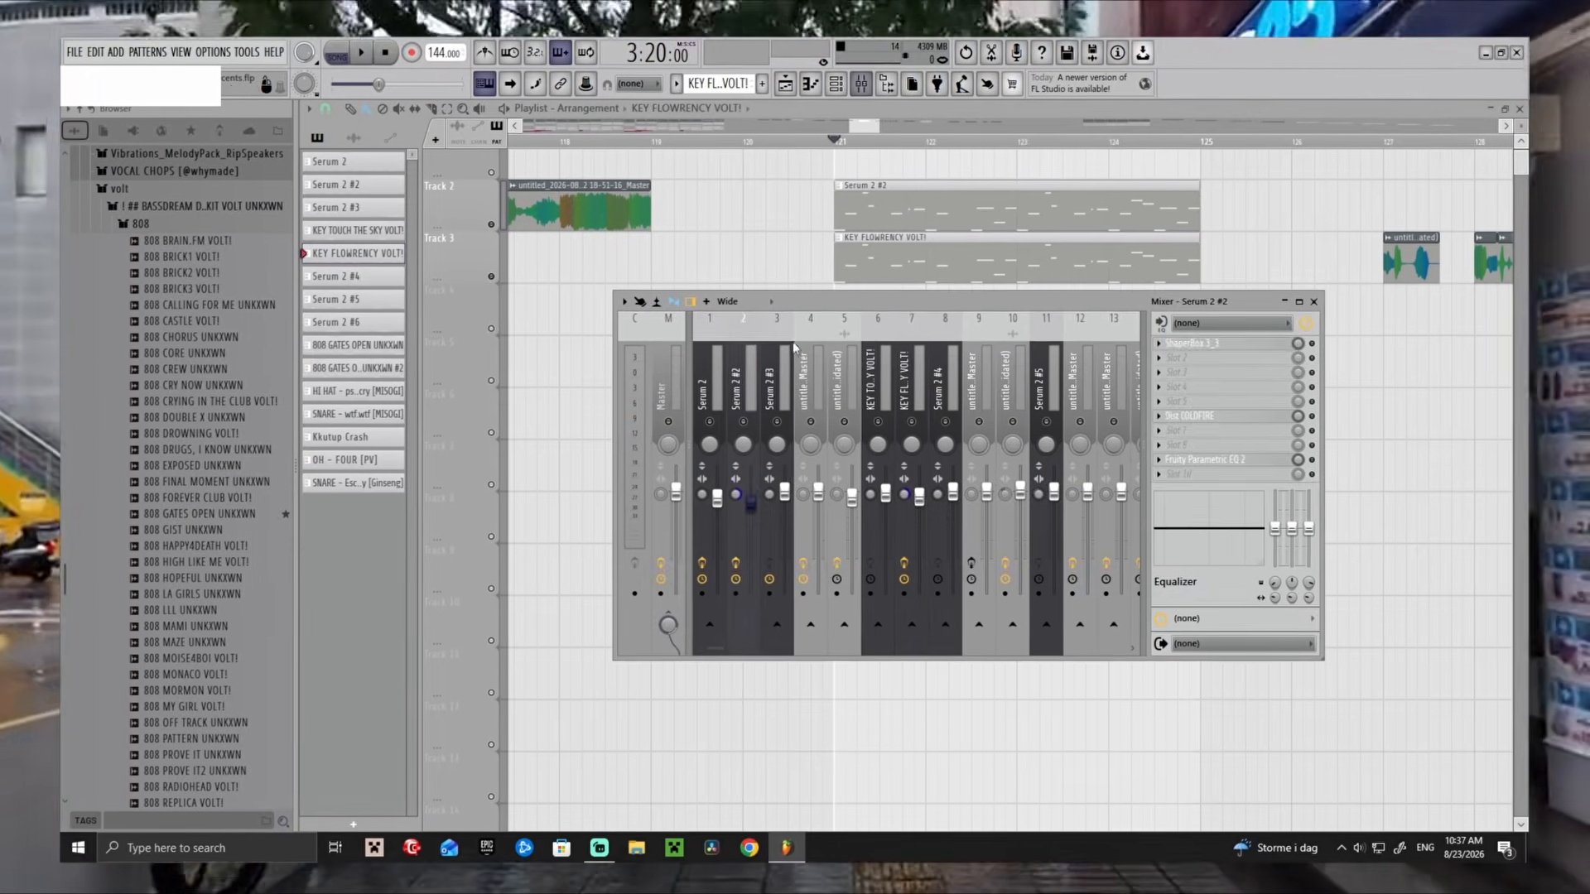
{"action": "left_click", "coordinate": [742, 382]}
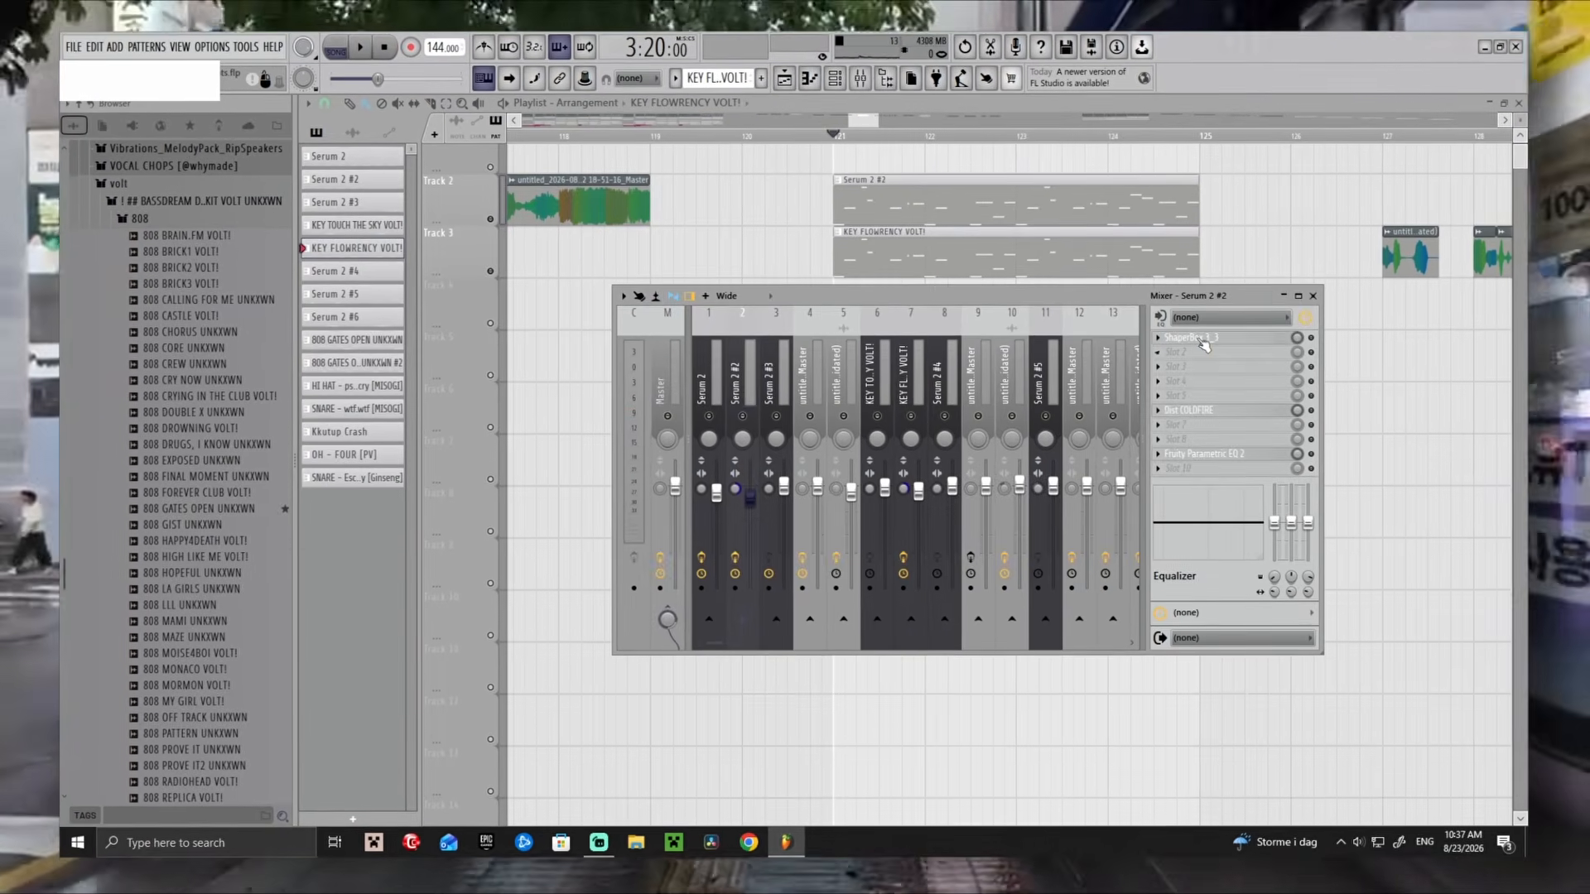
{"action": "left_click", "coordinate": [1200, 339]}
{"action": "left_click", "coordinate": [471, 361]}
{"action": "left_click", "coordinate": [1221, 298]}
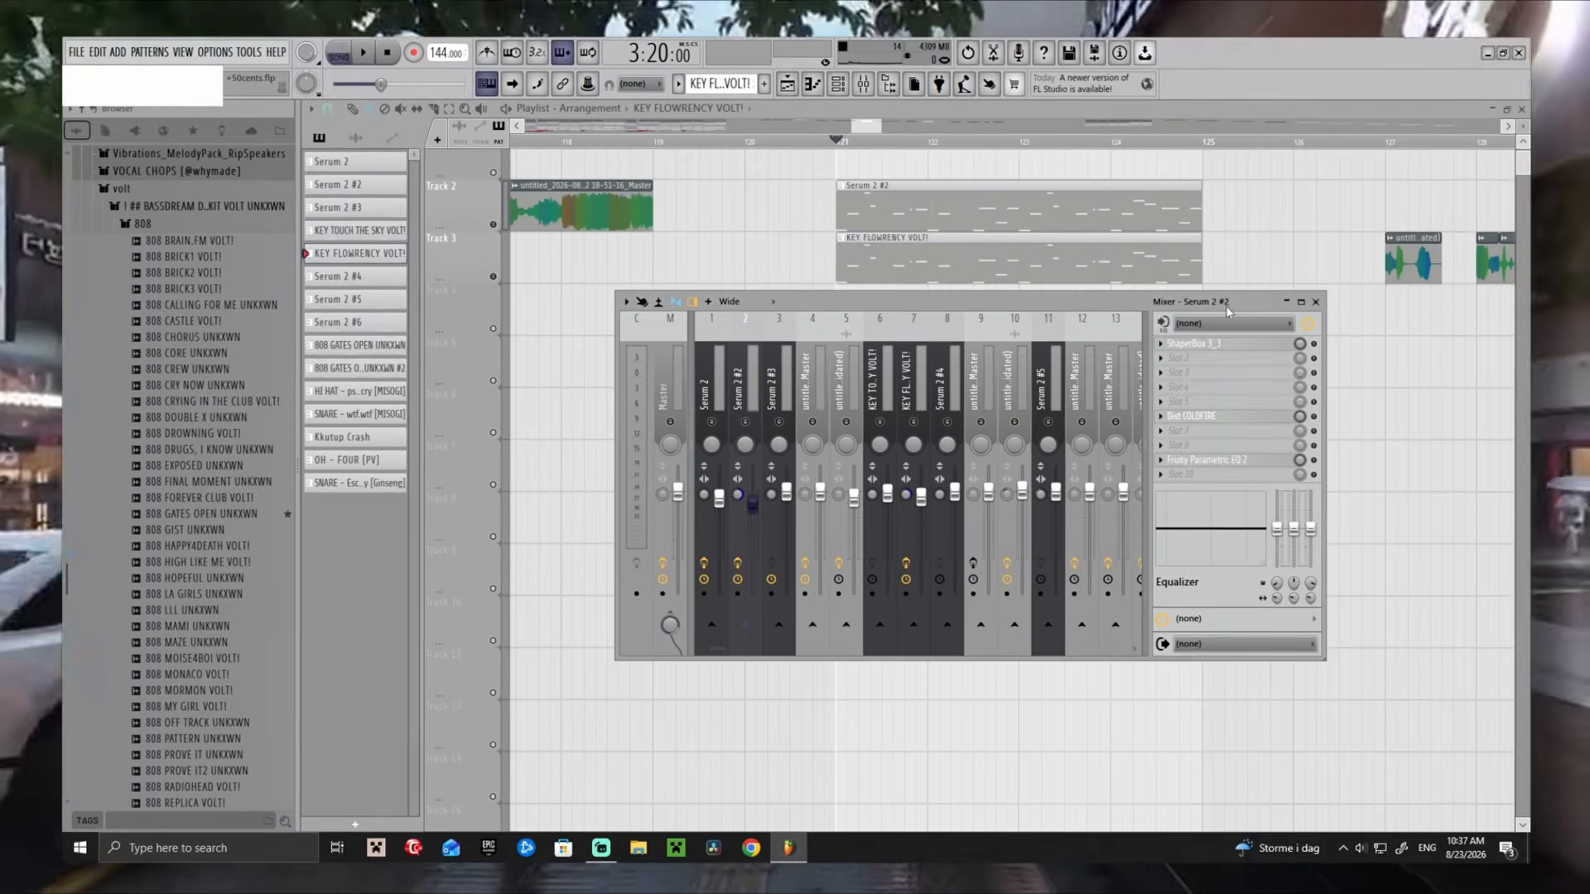
{"action": "left_click", "coordinate": [1242, 424]}
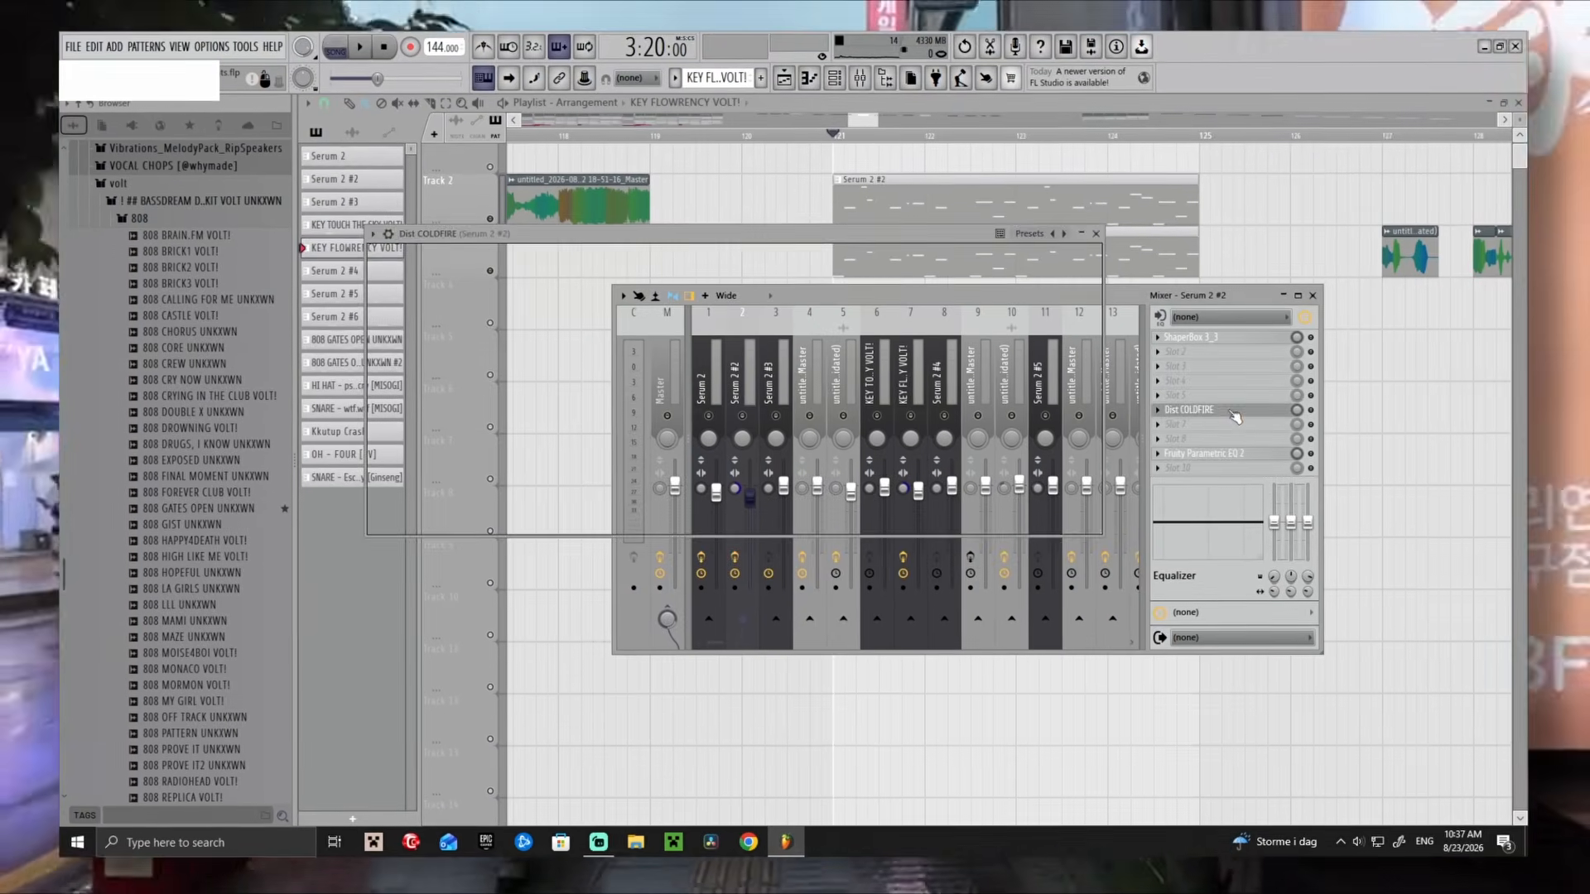
{"action": "left_click", "coordinate": [1233, 418]}
Inspect the Vocodex effect on the KEY FLOWRENCY VOLT! mixer track
{"action": "left_click", "coordinate": [904, 365]}
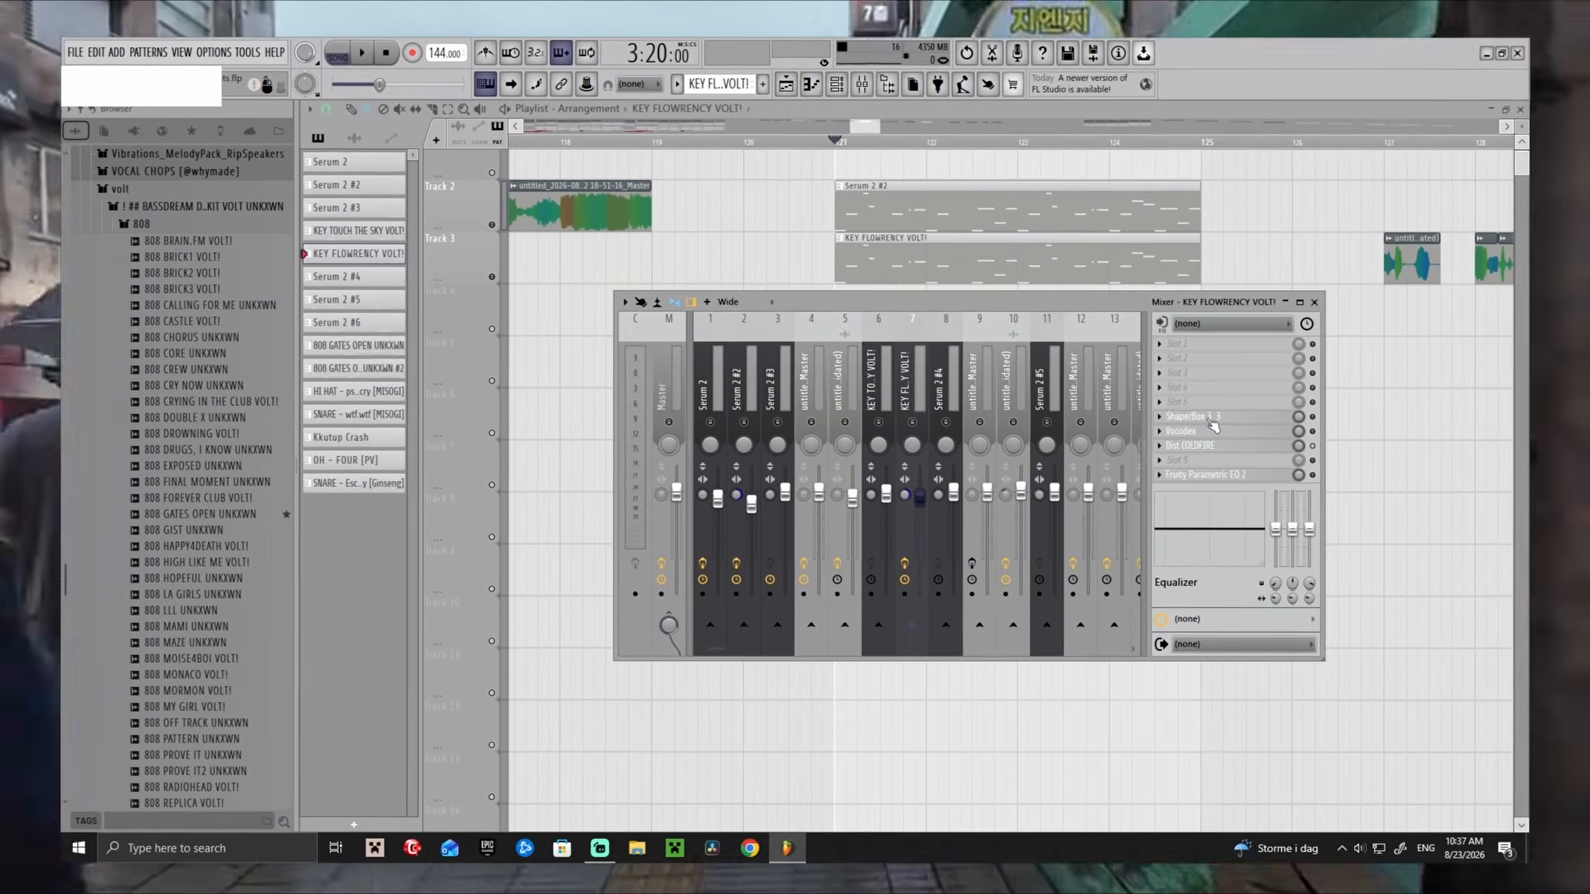
{"action": "left_click", "coordinate": [1184, 430]}
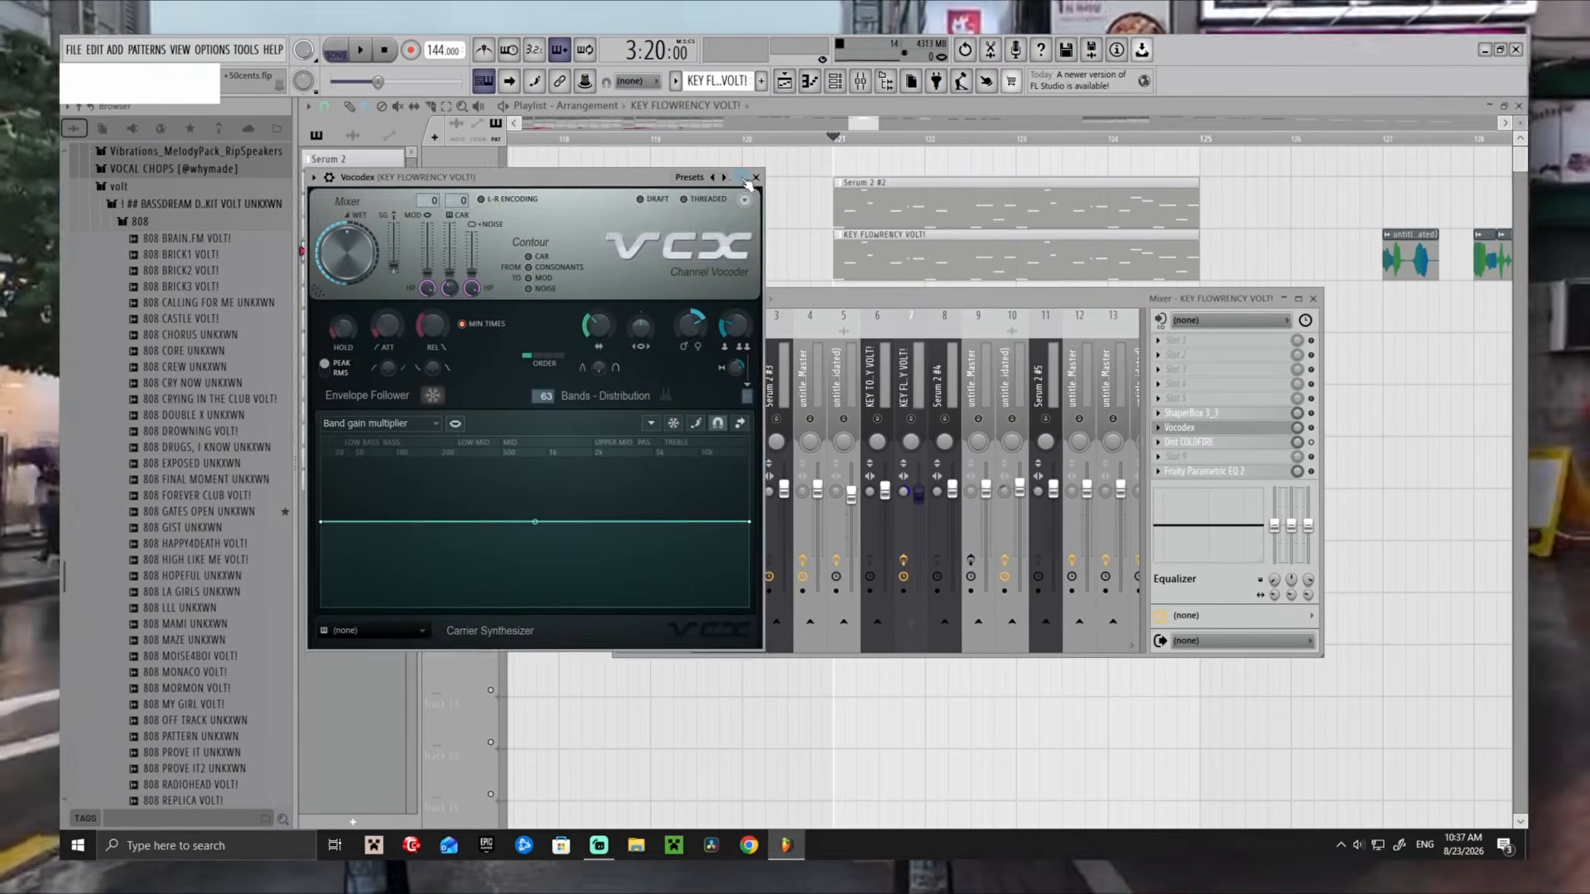
{"action": "left_click_drag", "start_coordinate": [729, 188], "coordinate": [978, 188]}
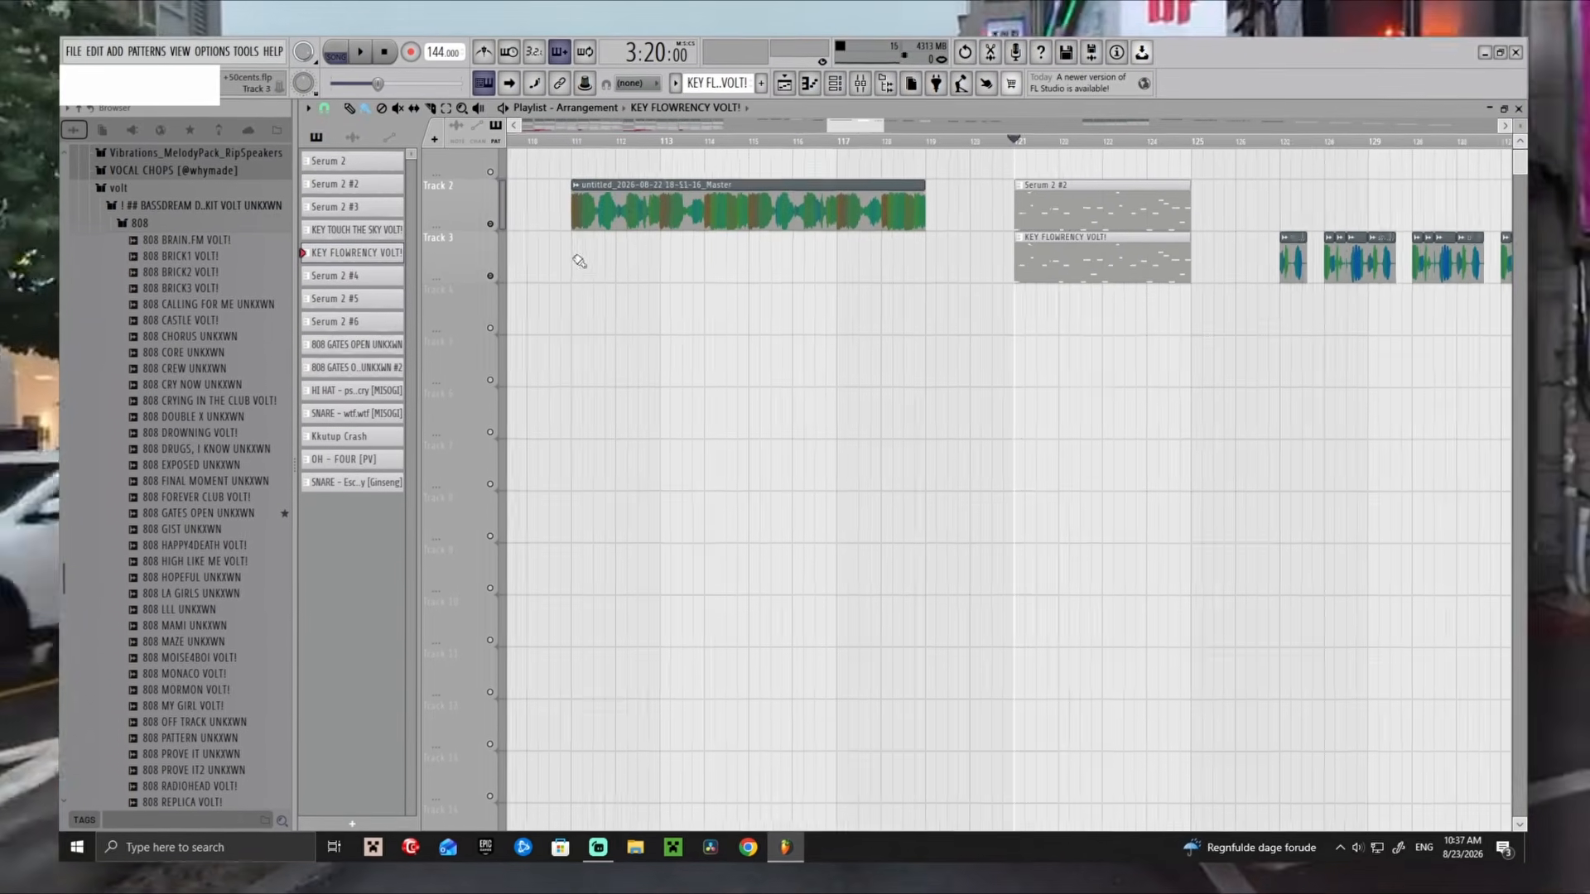
Play the 18-51-16_Master clip on Track 2 from bar 111 and check its track in the mixer
{"action": "scroll", "coordinate": [577, 257], "scroll_direction": "up", "scroll_amount": 1}
{"action": "left_click", "coordinate": [573, 141]}
{"action": "left_click", "coordinate": [859, 83]}
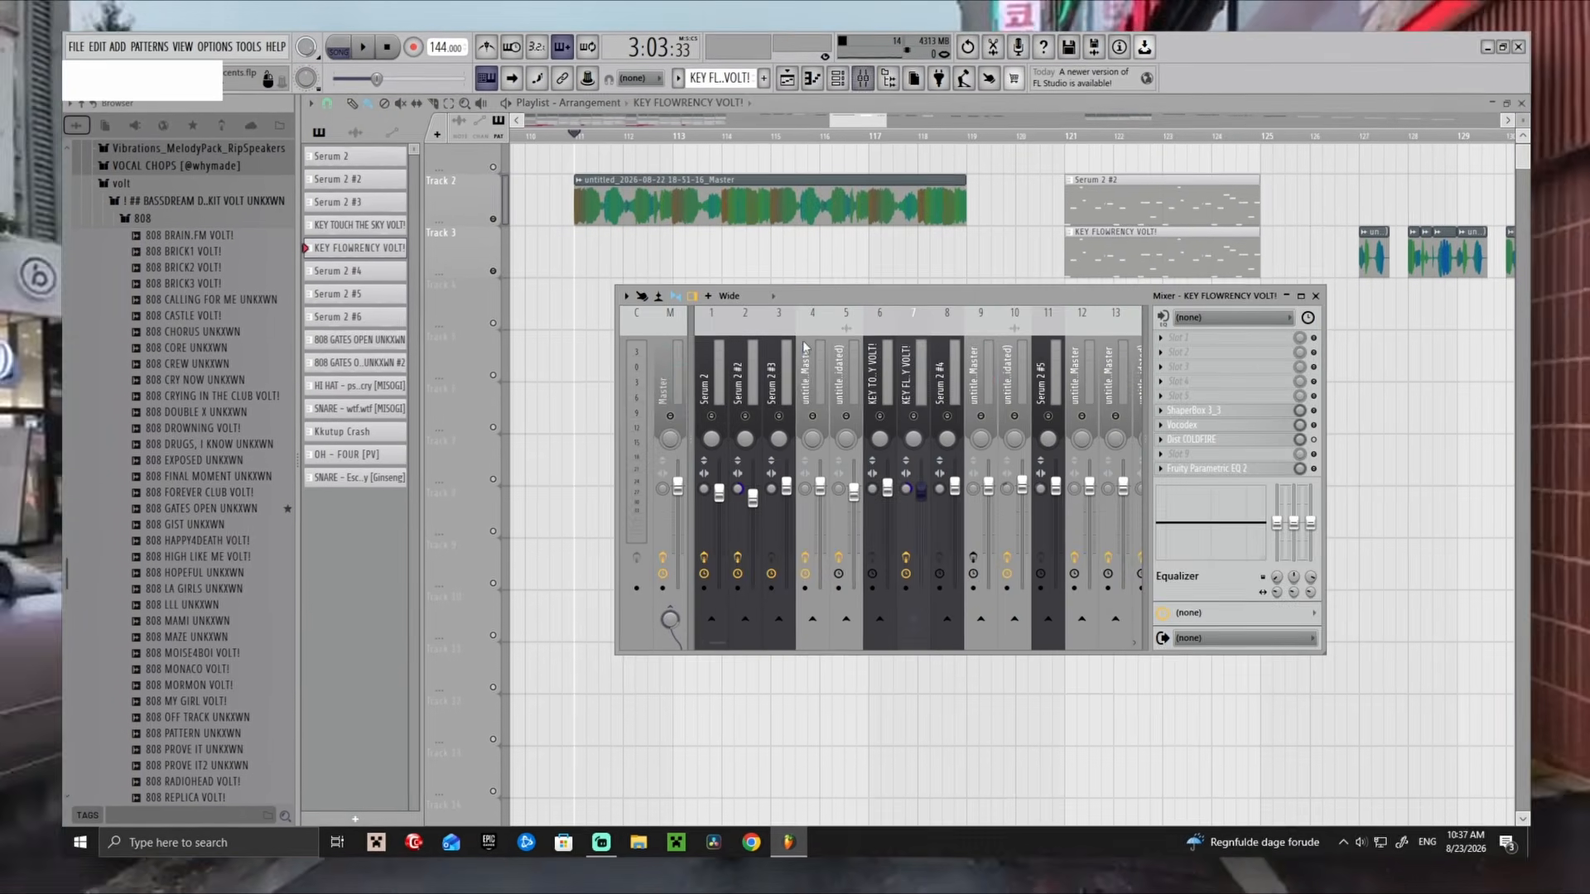
{"action": "key", "text": "space"}
{"action": "left_click", "coordinate": [979, 381]}
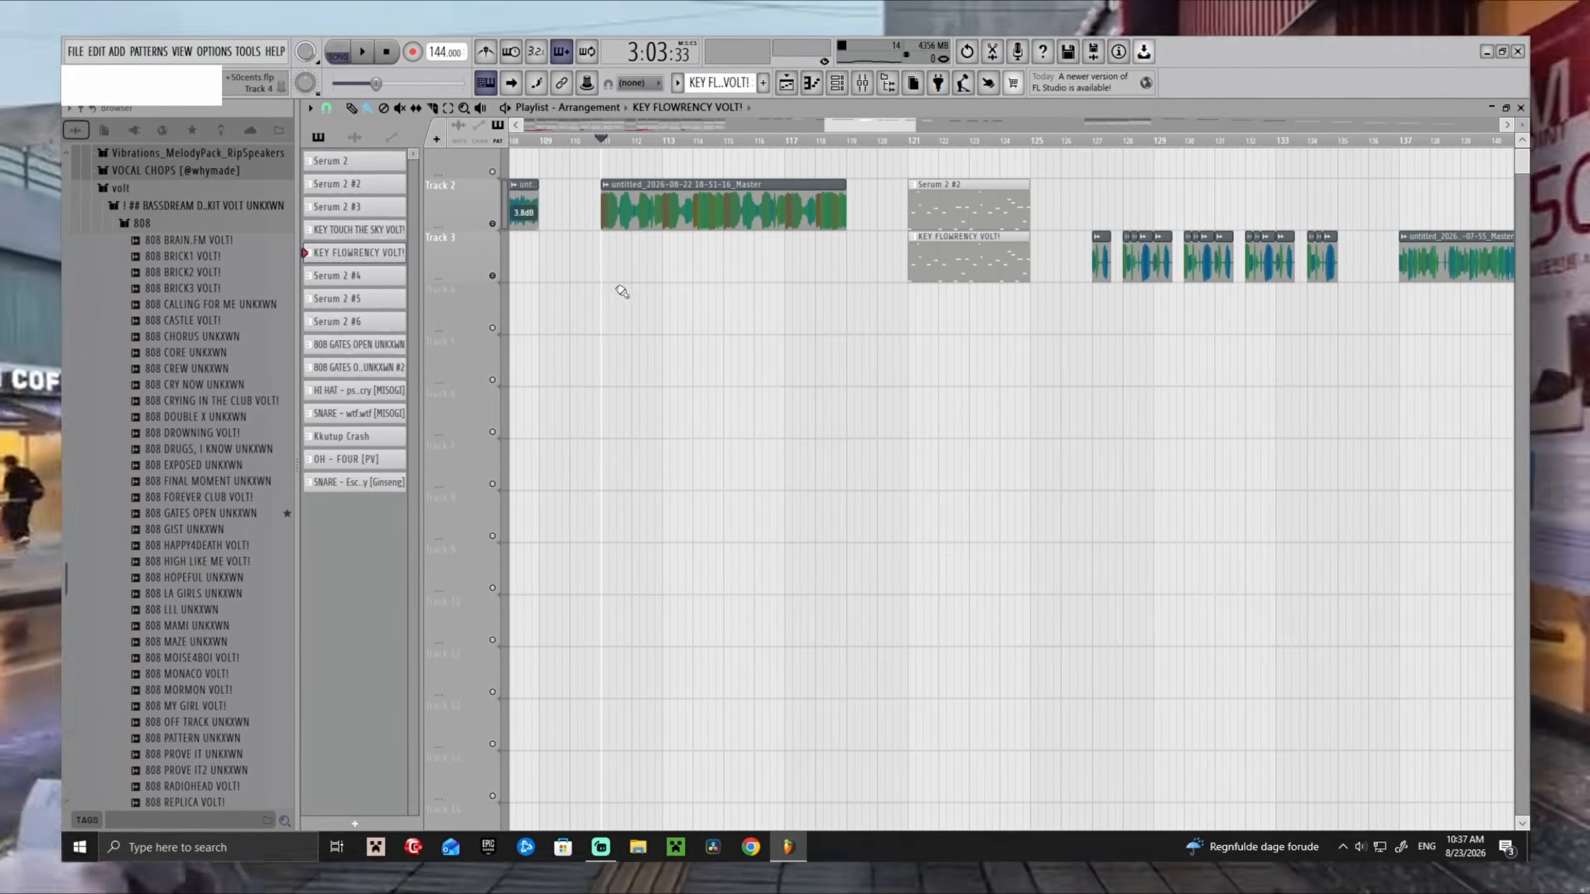
{"action": "key", "text": "space"}
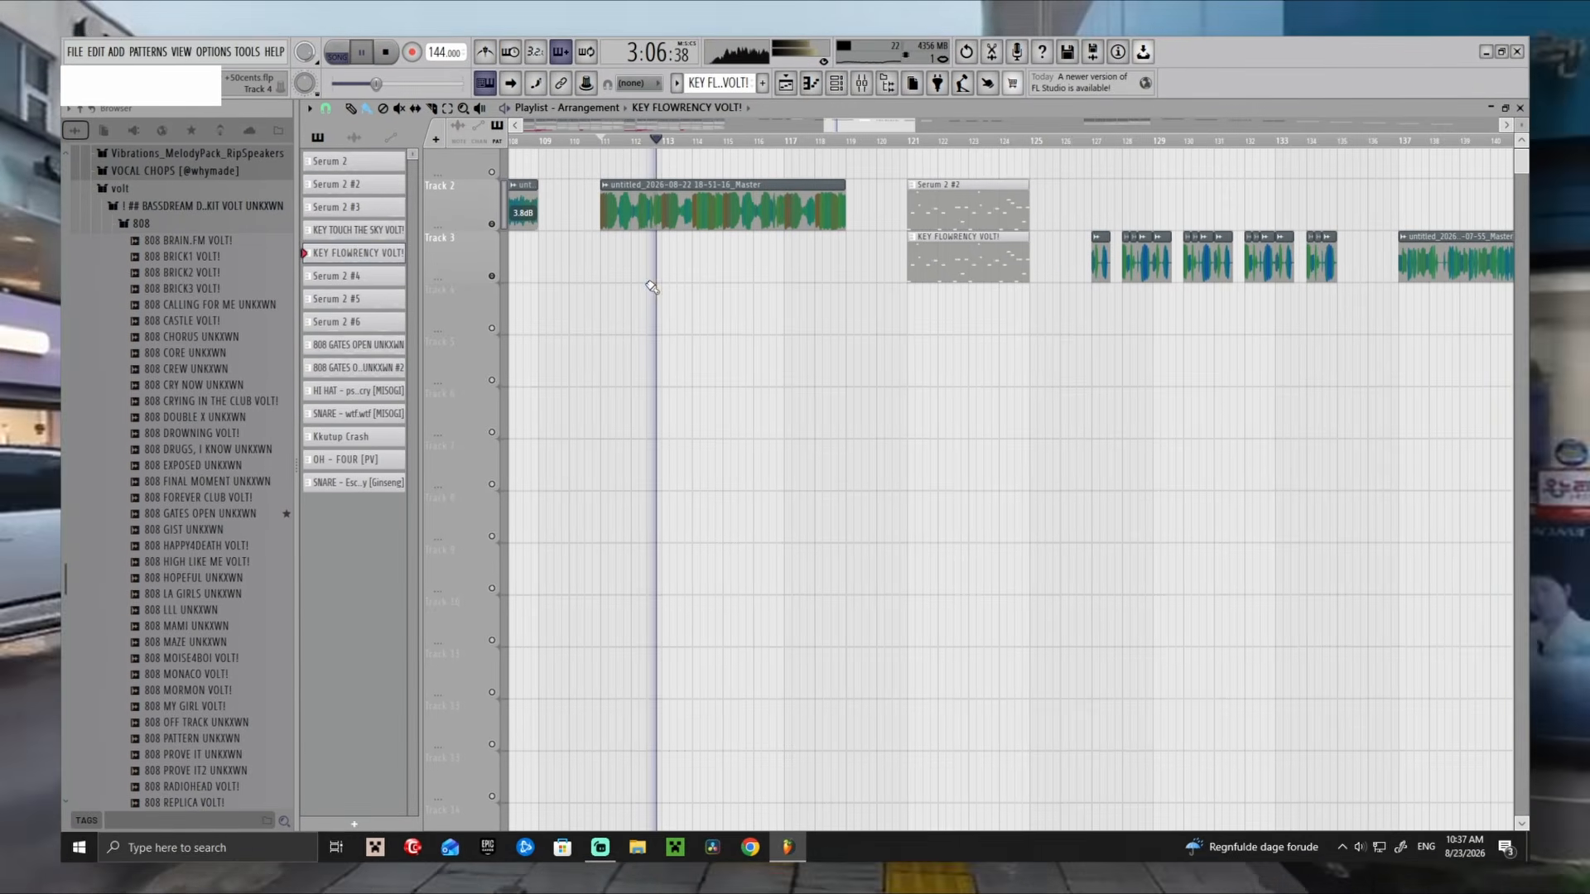
{"action": "key", "text": "space"}
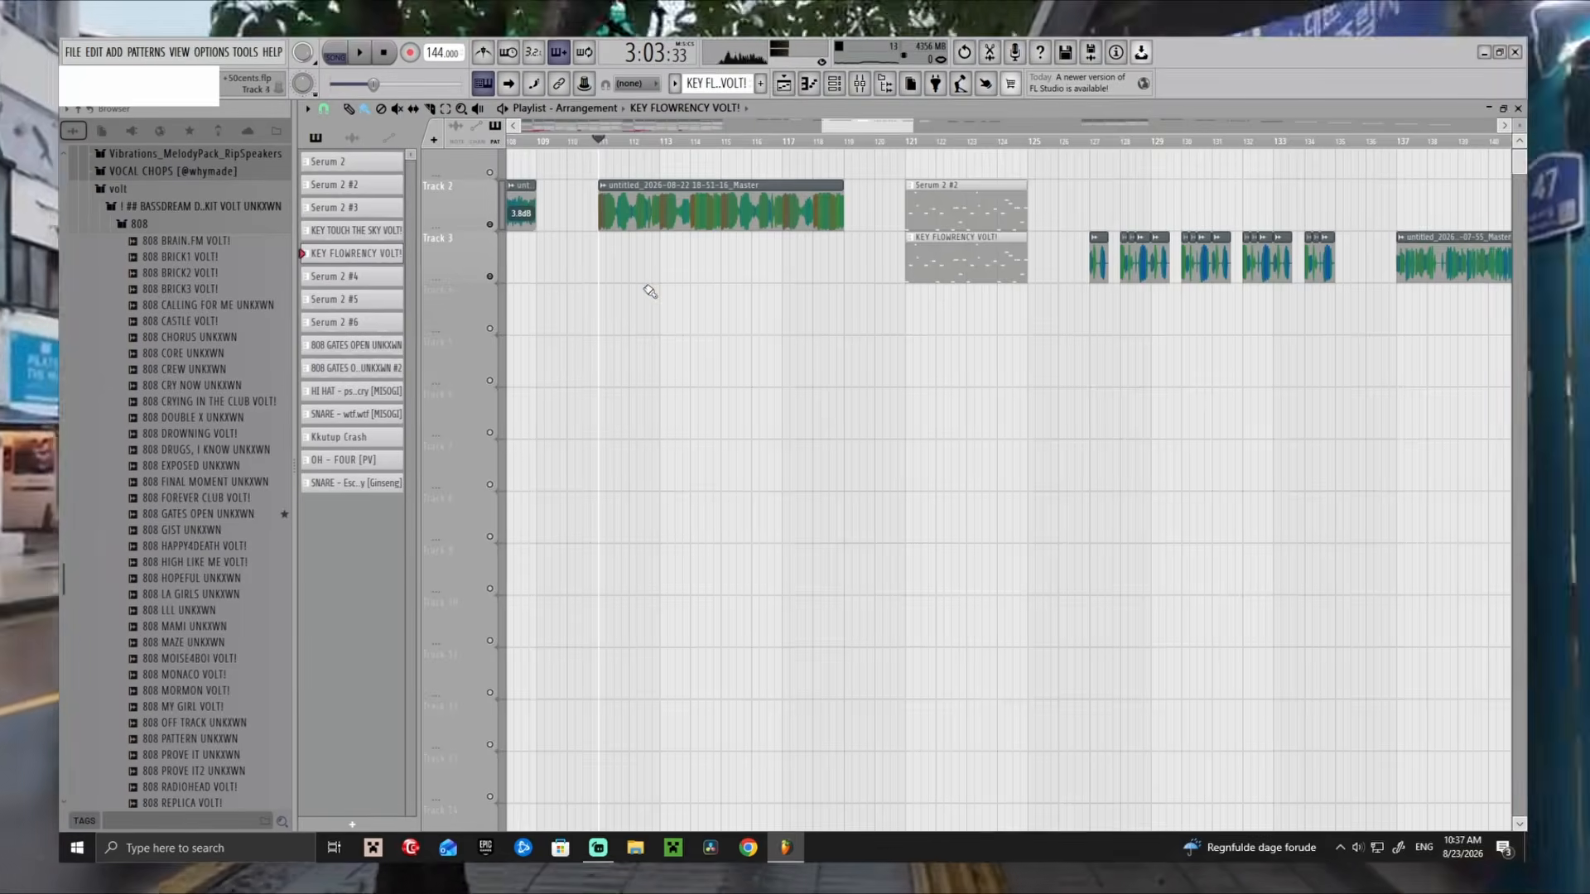
Open the sample settings of the pitched Track 2 clip at bar 105 and inspect ShaperBox 3 on its mixer track
{"action": "scroll", "coordinate": [650, 291], "scroll_direction": "down", "scroll_amount": 3}
{"action": "scroll", "coordinate": [550, 286], "scroll_direction": "up", "scroll_amount": 3}
{"action": "left_click", "coordinate": [611, 140]}
{"action": "double_click", "coordinate": [672, 209]}
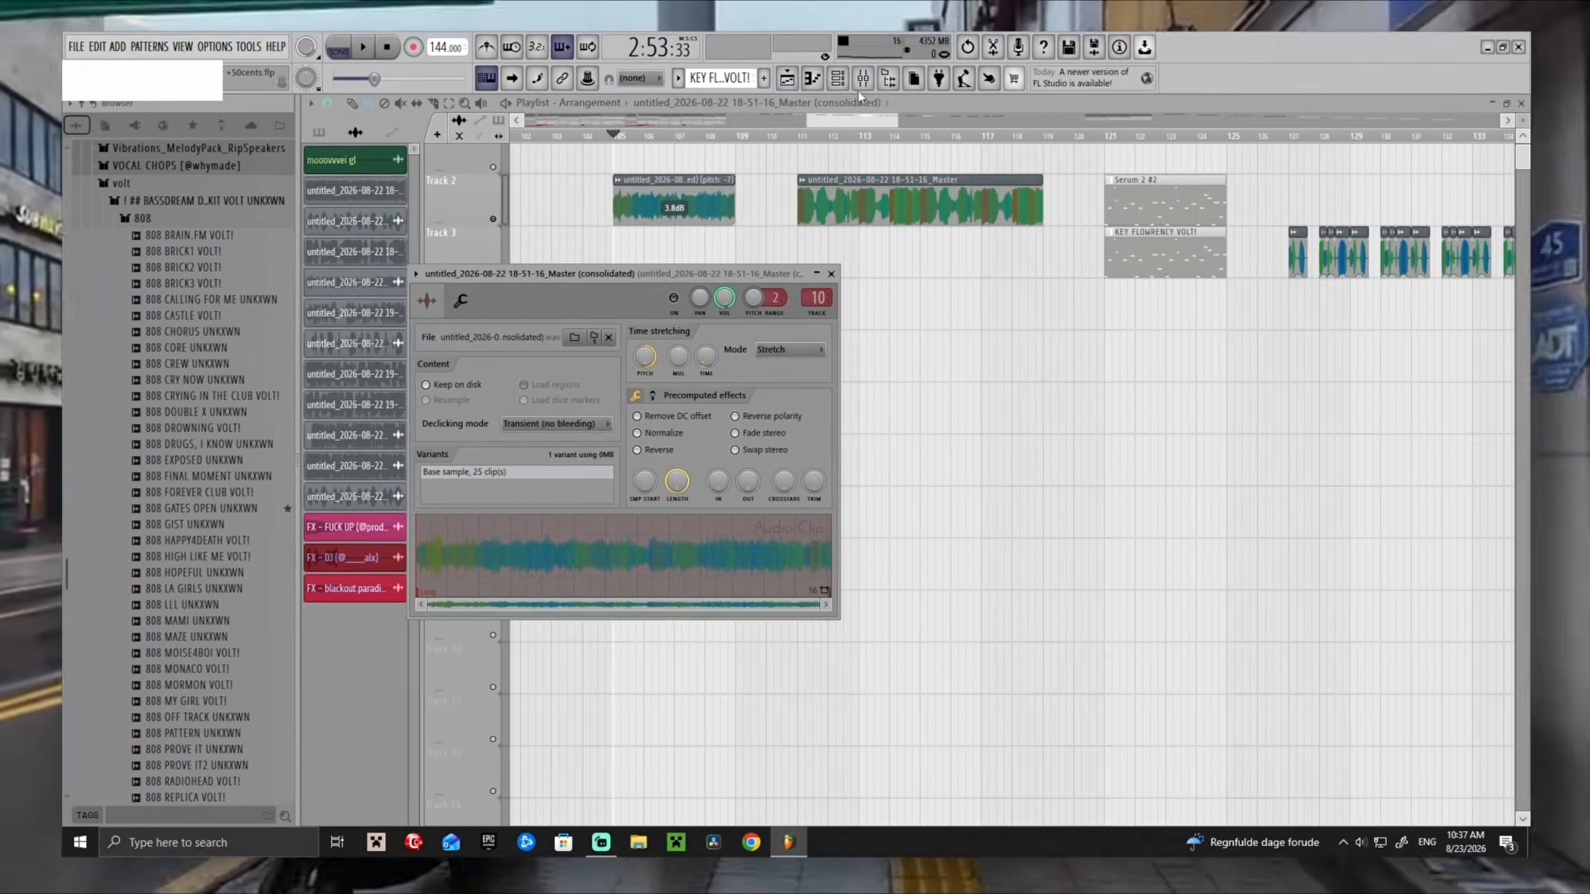
{"action": "left_click", "coordinate": [861, 82]}
{"action": "left_click", "coordinate": [1178, 395]}
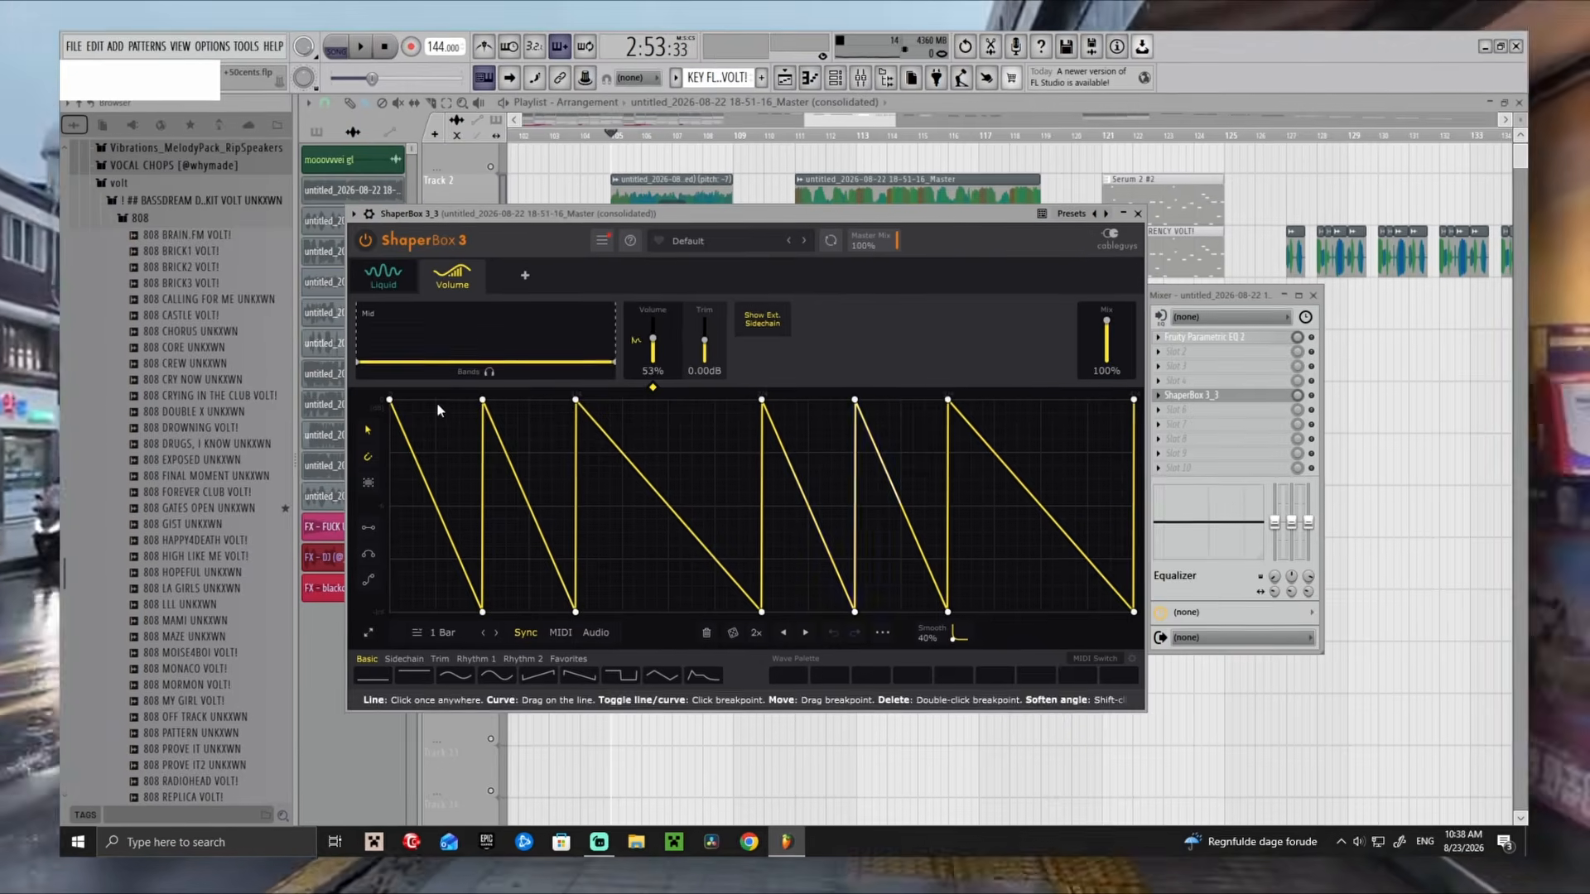
Play the pitched Track 2 clip from bar 105 with its ShaperBox 3 effect and stop playback
{"action": "key", "text": "space"}
{"action": "right_click", "coordinate": [755, 168]}
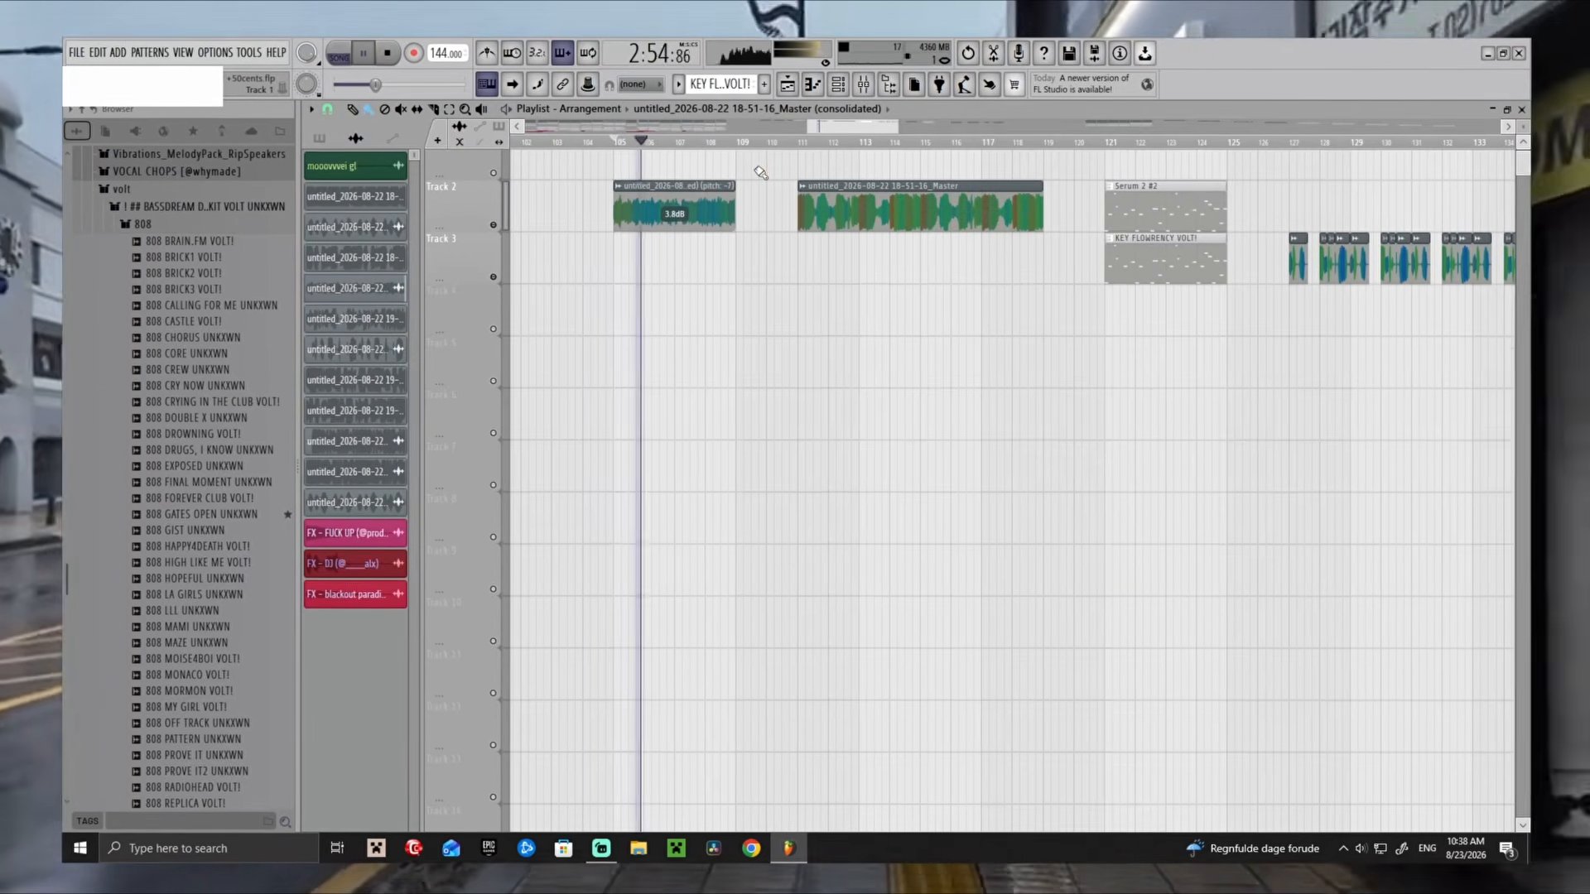
{"action": "key", "text": "space"}
{"action": "scroll", "coordinate": [697, 410], "scroll_direction": "down", "scroll_amount": 4}
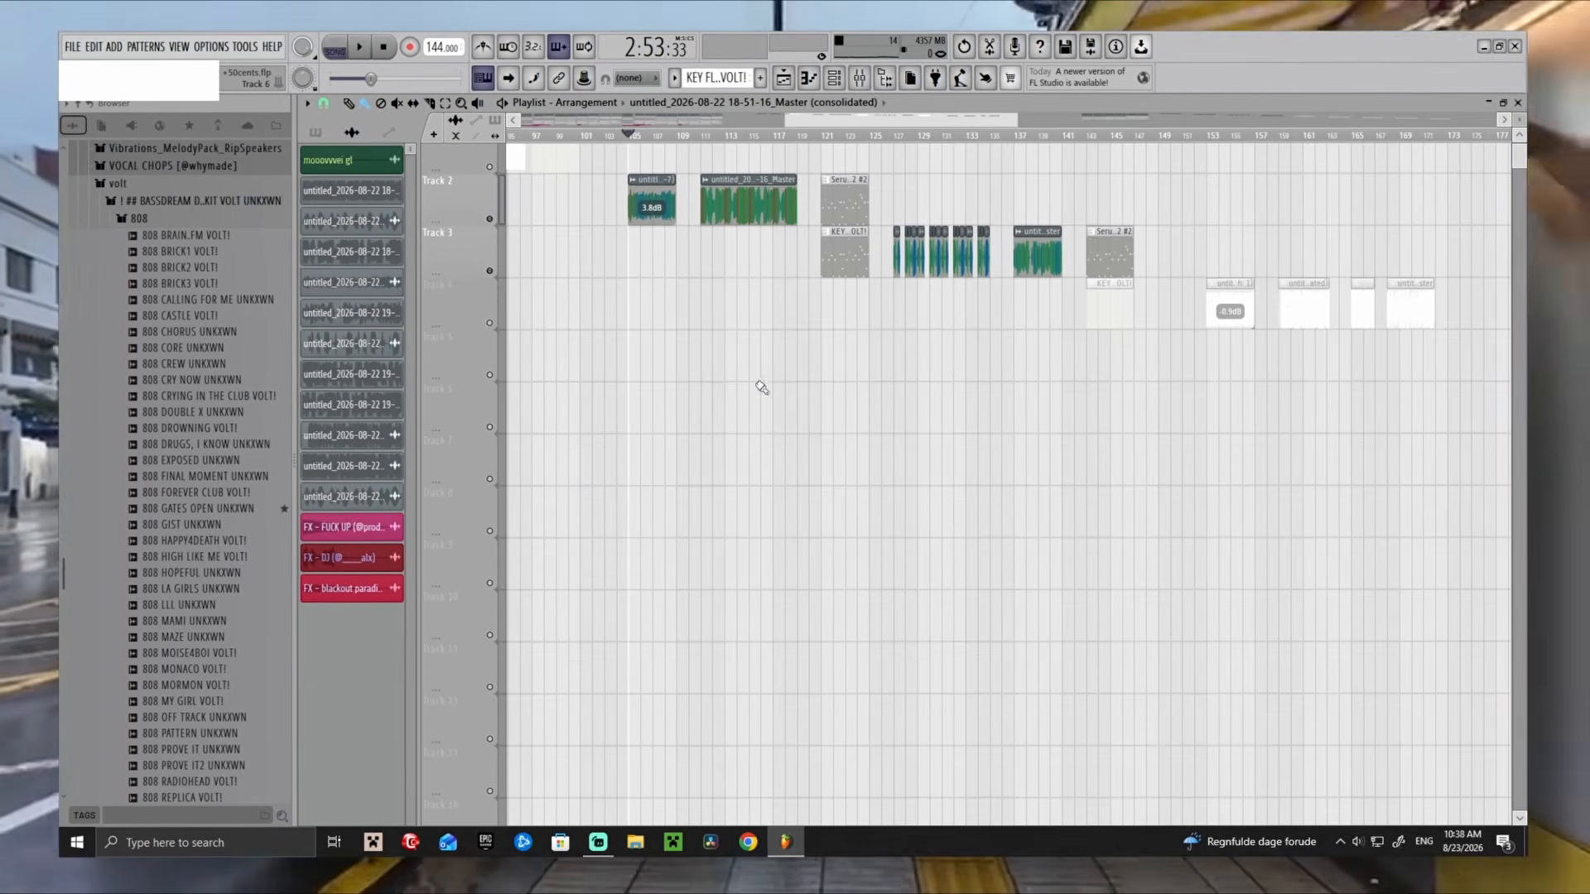
Play the chopped clips on Track 3 from bar 127
{"action": "scroll", "coordinate": [912, 354], "scroll_direction": "up", "scroll_amount": 8}
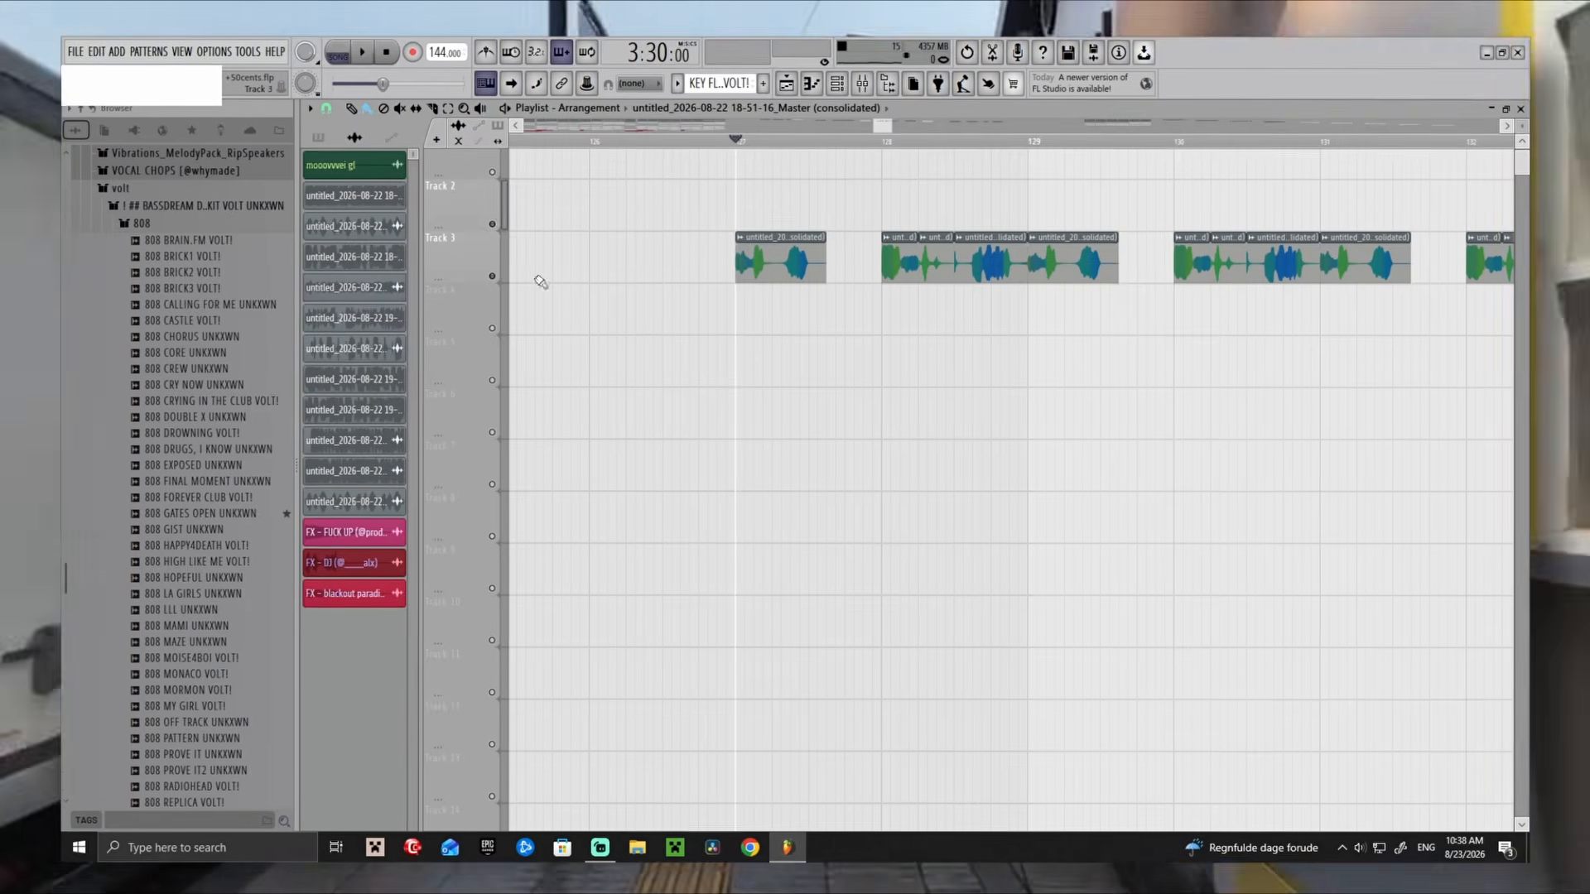
{"action": "key", "text": "space"}
{"action": "scroll", "coordinate": [833, 353], "scroll_direction": "down", "scroll_amount": 3}
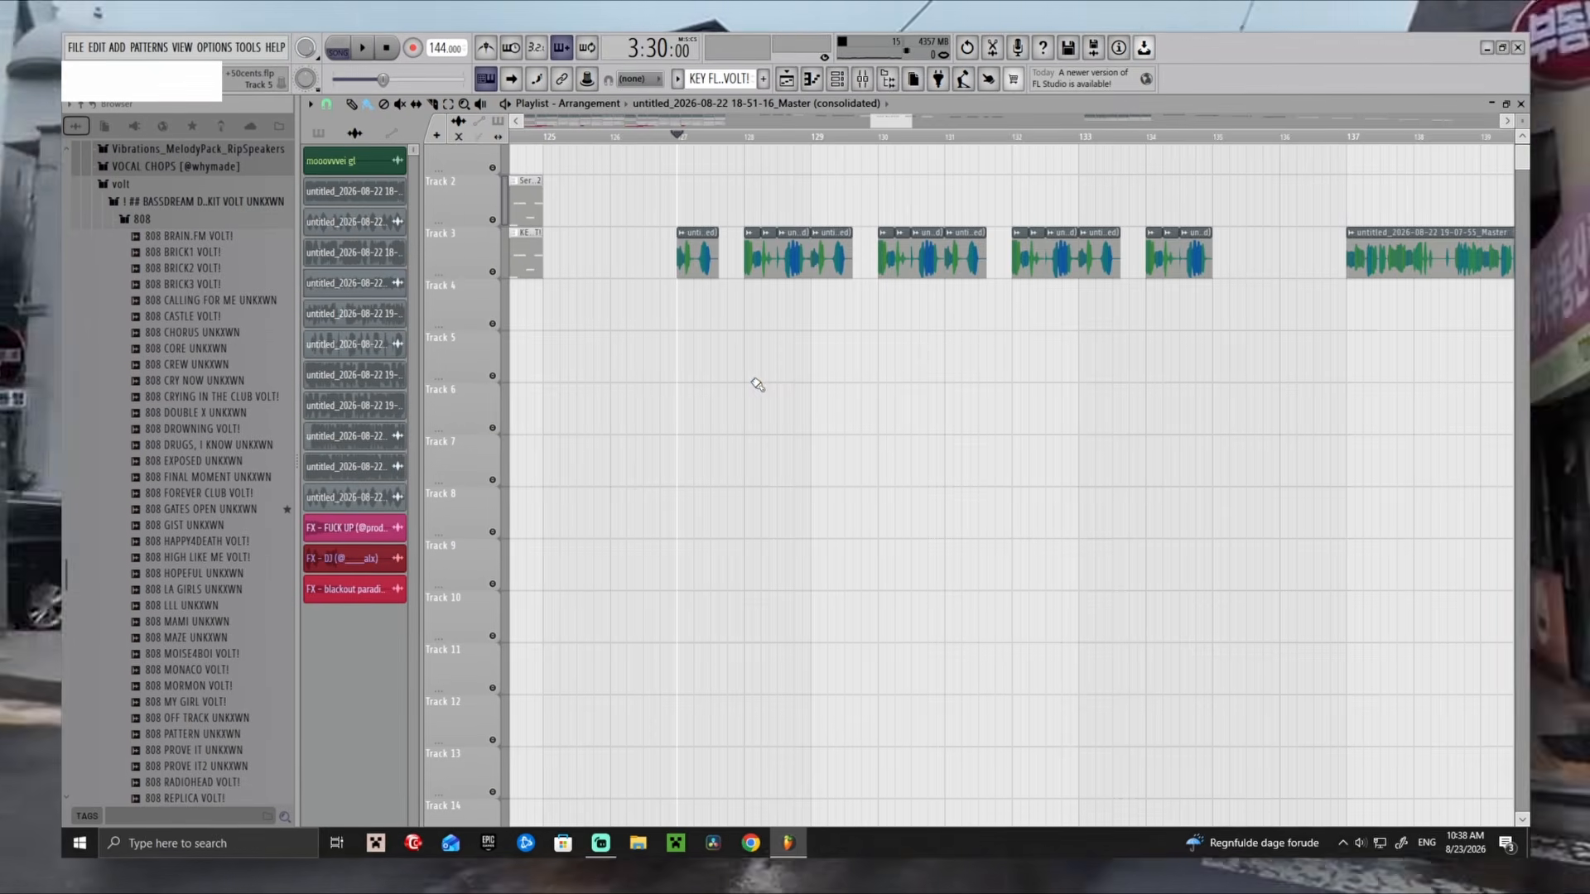
{"action": "scroll", "coordinate": [756, 384], "scroll_direction": "down", "scroll_amount": 5}
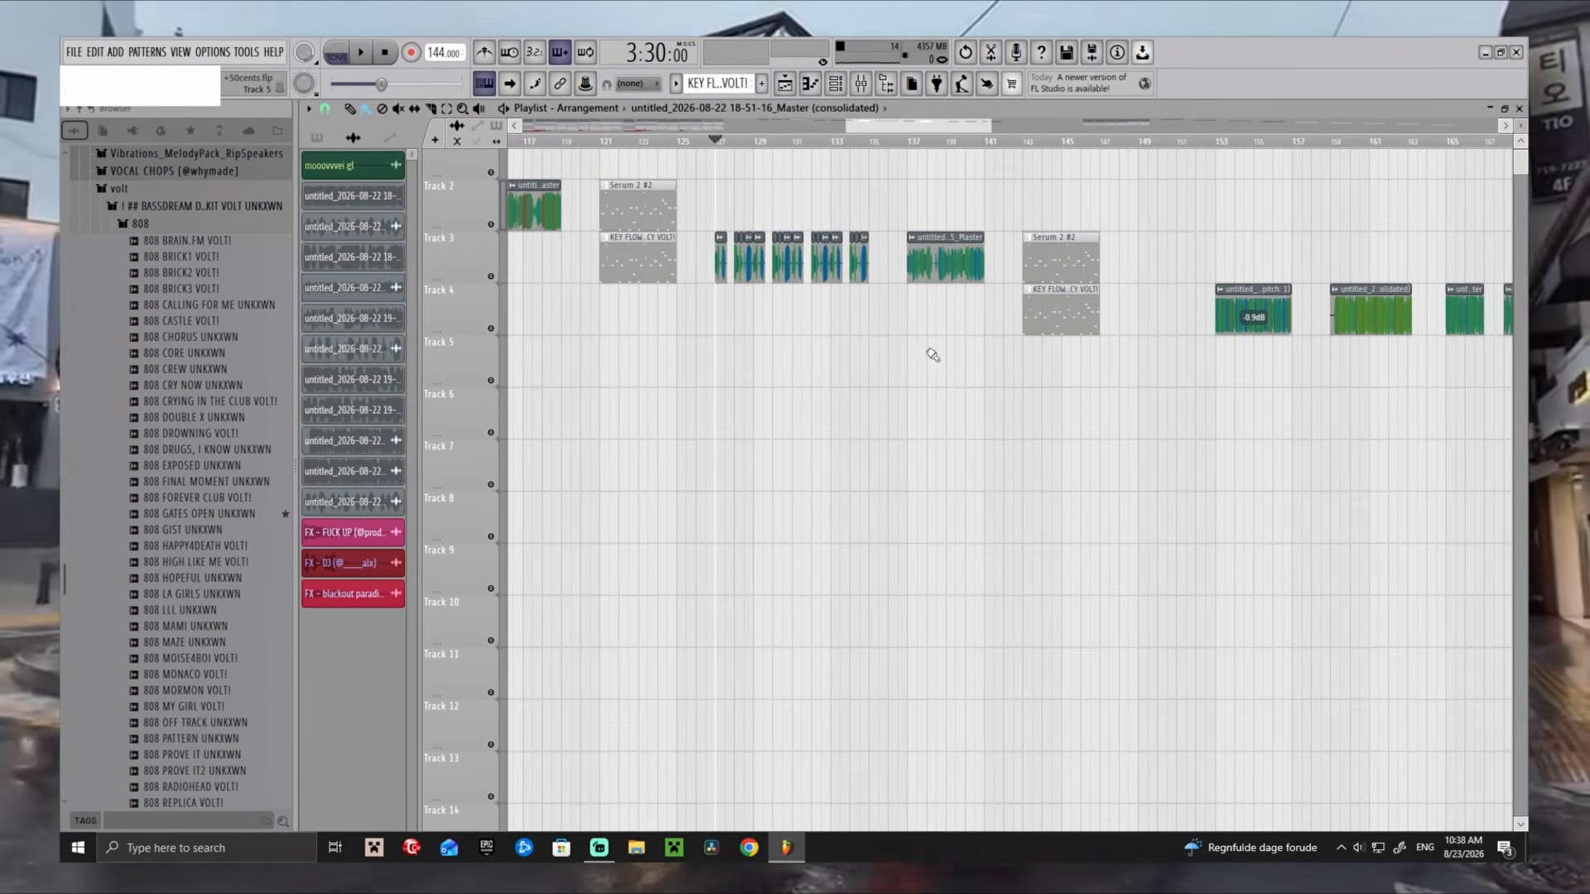
Play the 19-07-55_Master clip on Track 3 from bar 137
{"action": "scroll", "coordinate": [923, 248], "scroll_direction": "up", "scroll_amount": 3}
{"action": "scroll", "coordinate": [980, 246], "scroll_direction": "down", "scroll_amount": 3}
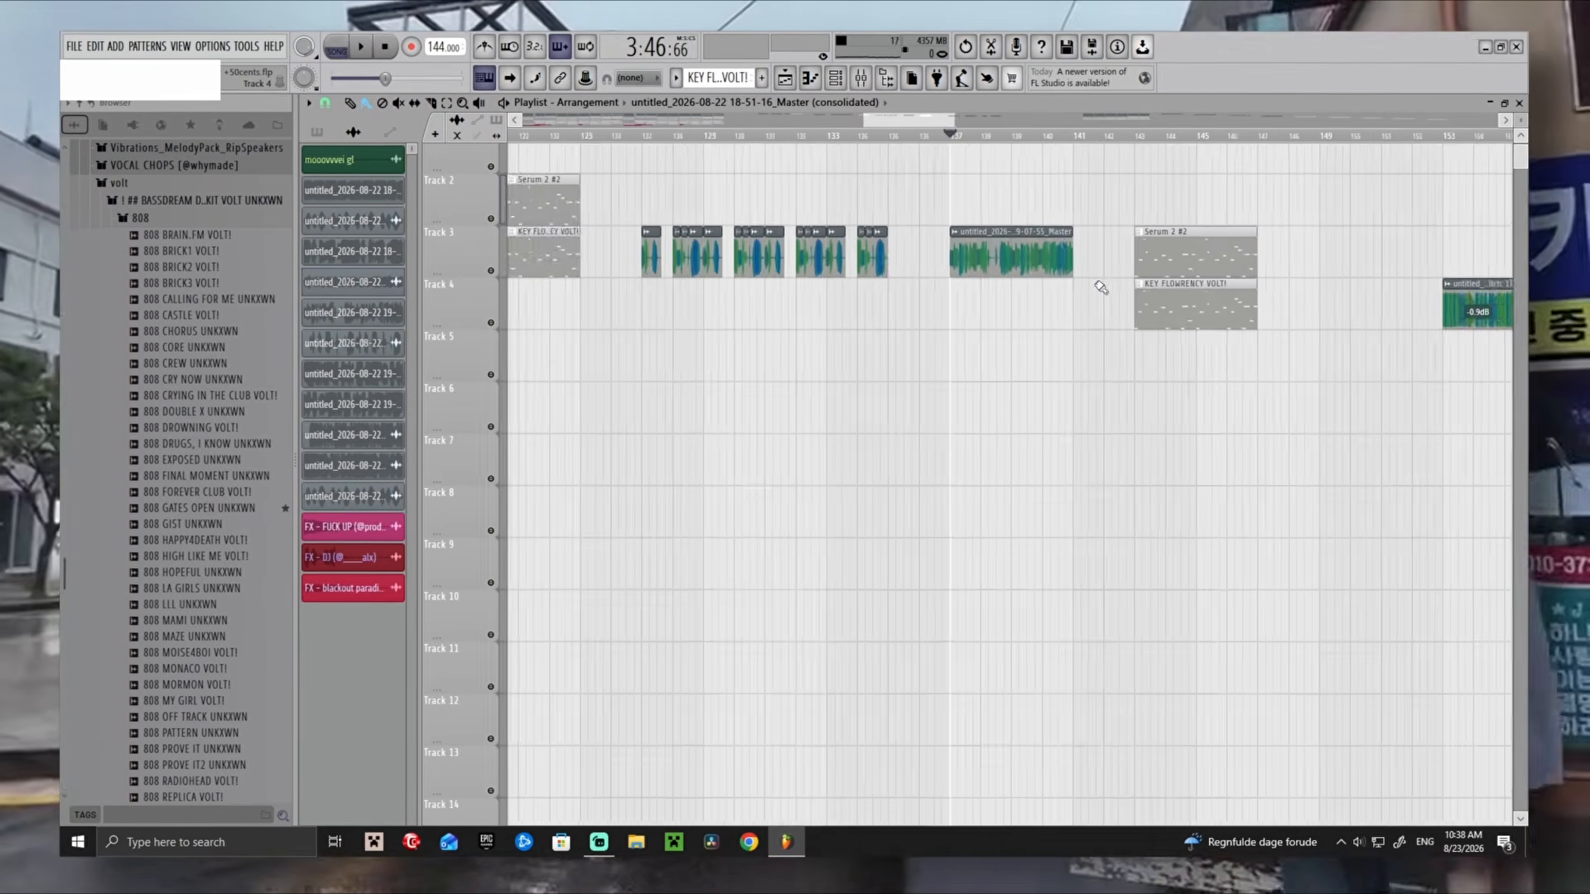
{"action": "scroll", "coordinate": [1065, 295], "scroll_direction": "up", "scroll_amount": 4}
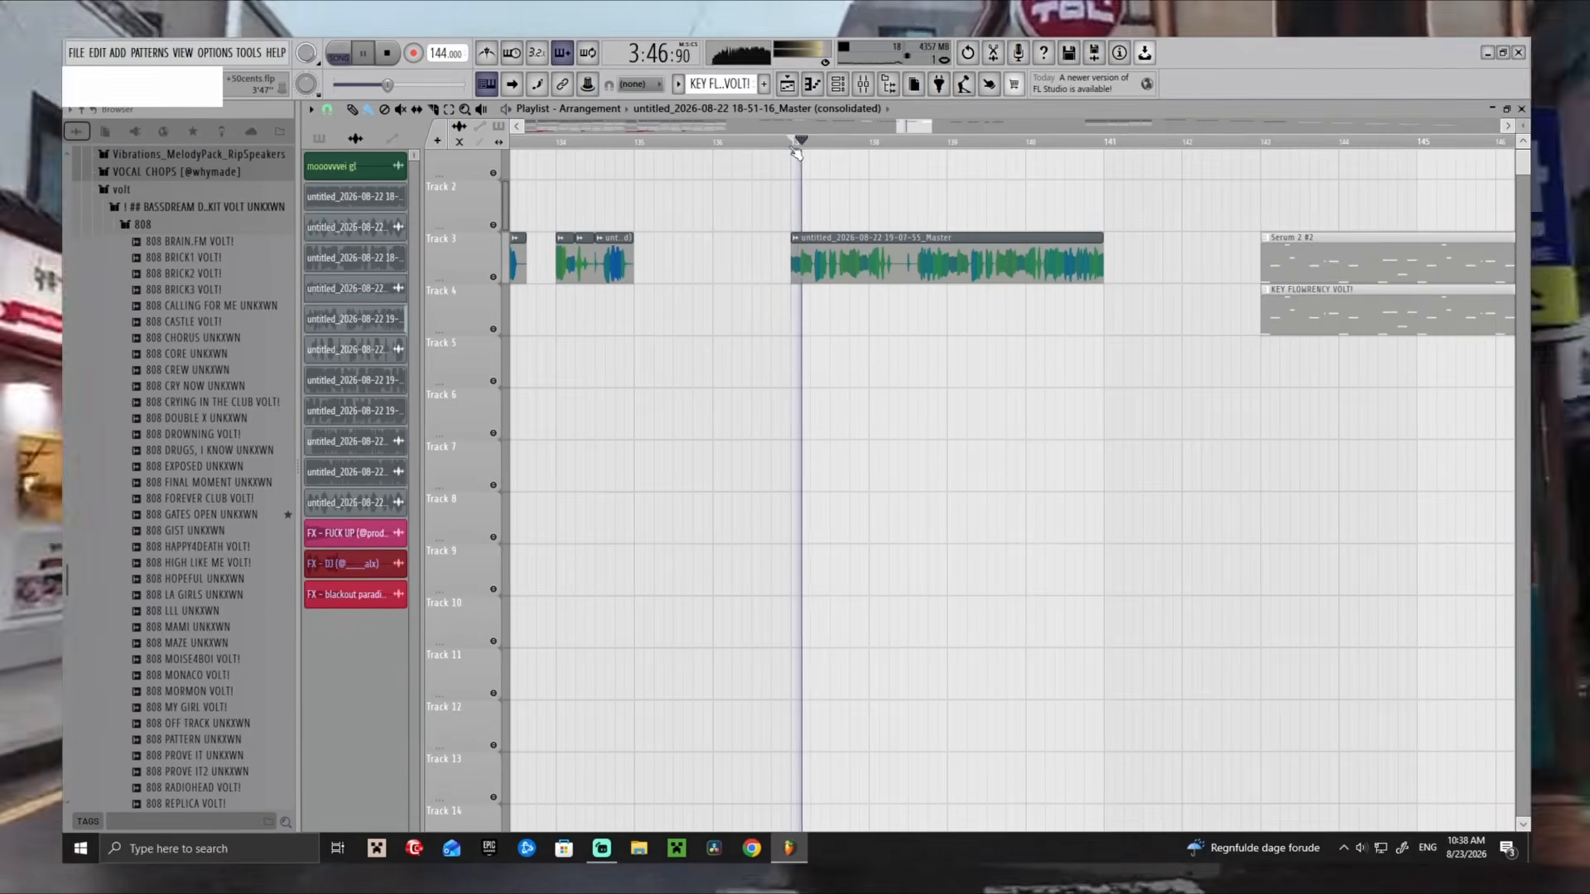
Inspect the slot 4 effect on the 19-07-55_Master clip's mixer track and replay the clip from bar 137
{"action": "left_click", "coordinate": [865, 83]}
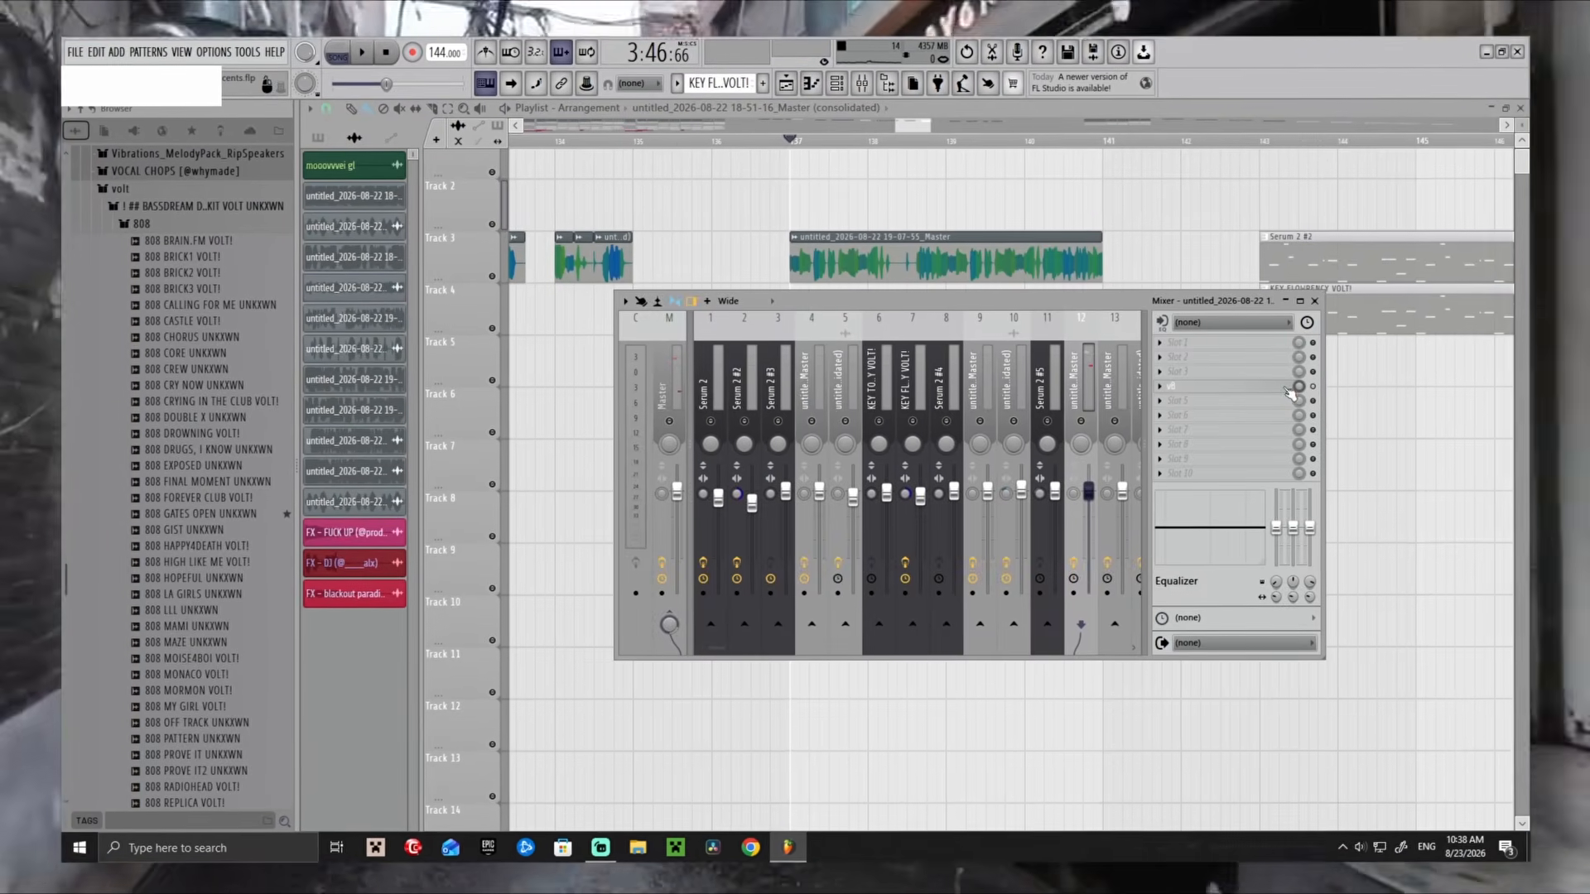
{"action": "left_click", "coordinate": [1285, 388]}
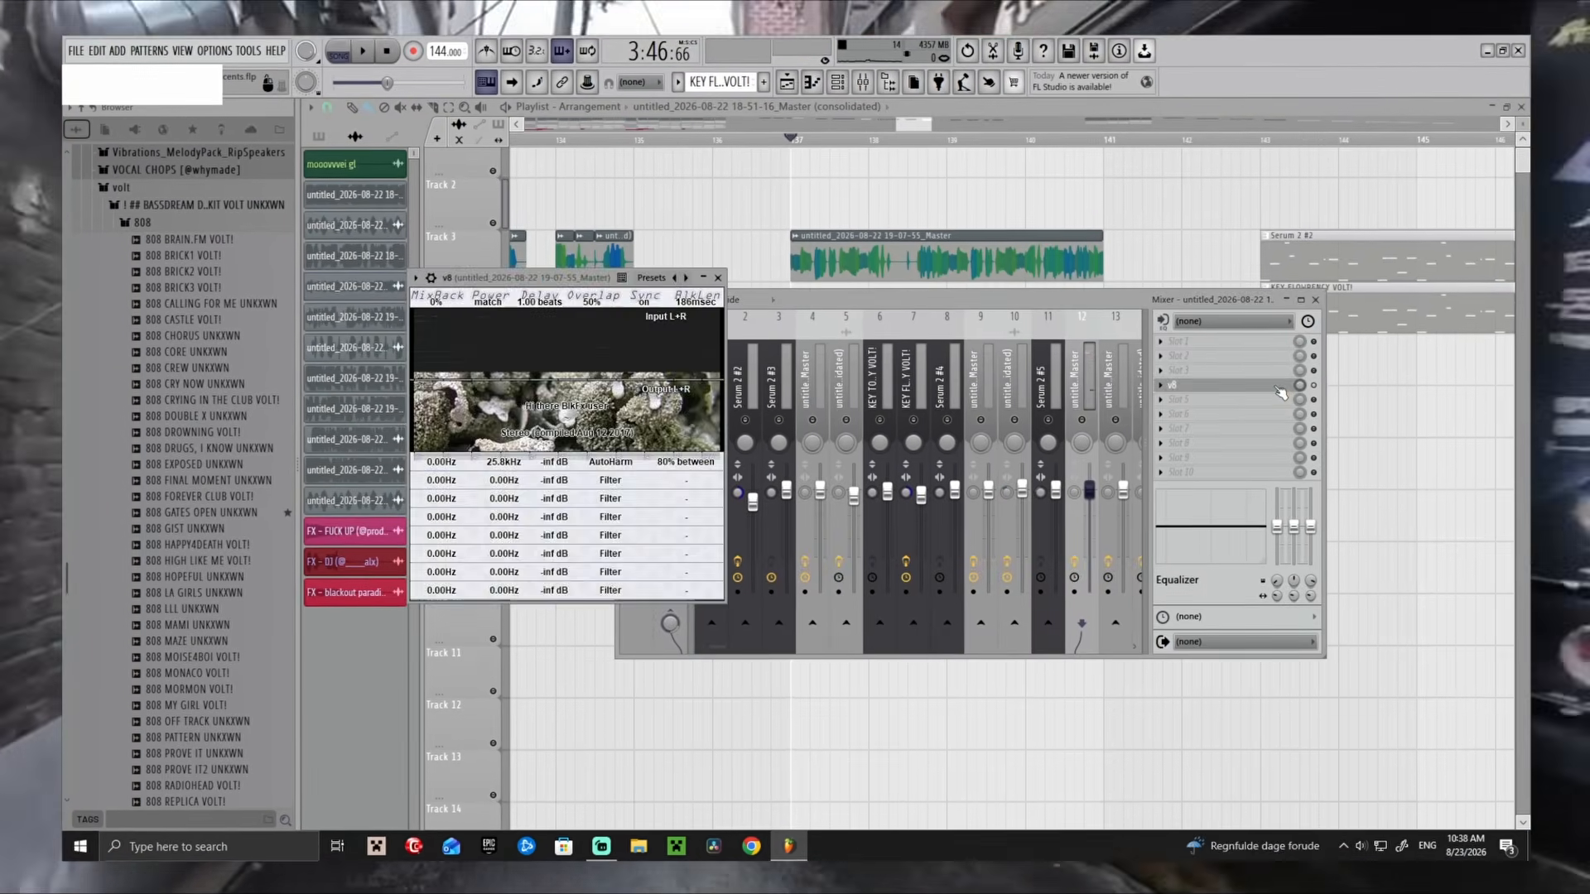
{"action": "left_click", "coordinate": [1285, 388]}
{"action": "left_click", "coordinate": [1314, 387]}
{"action": "key", "text": "space"}
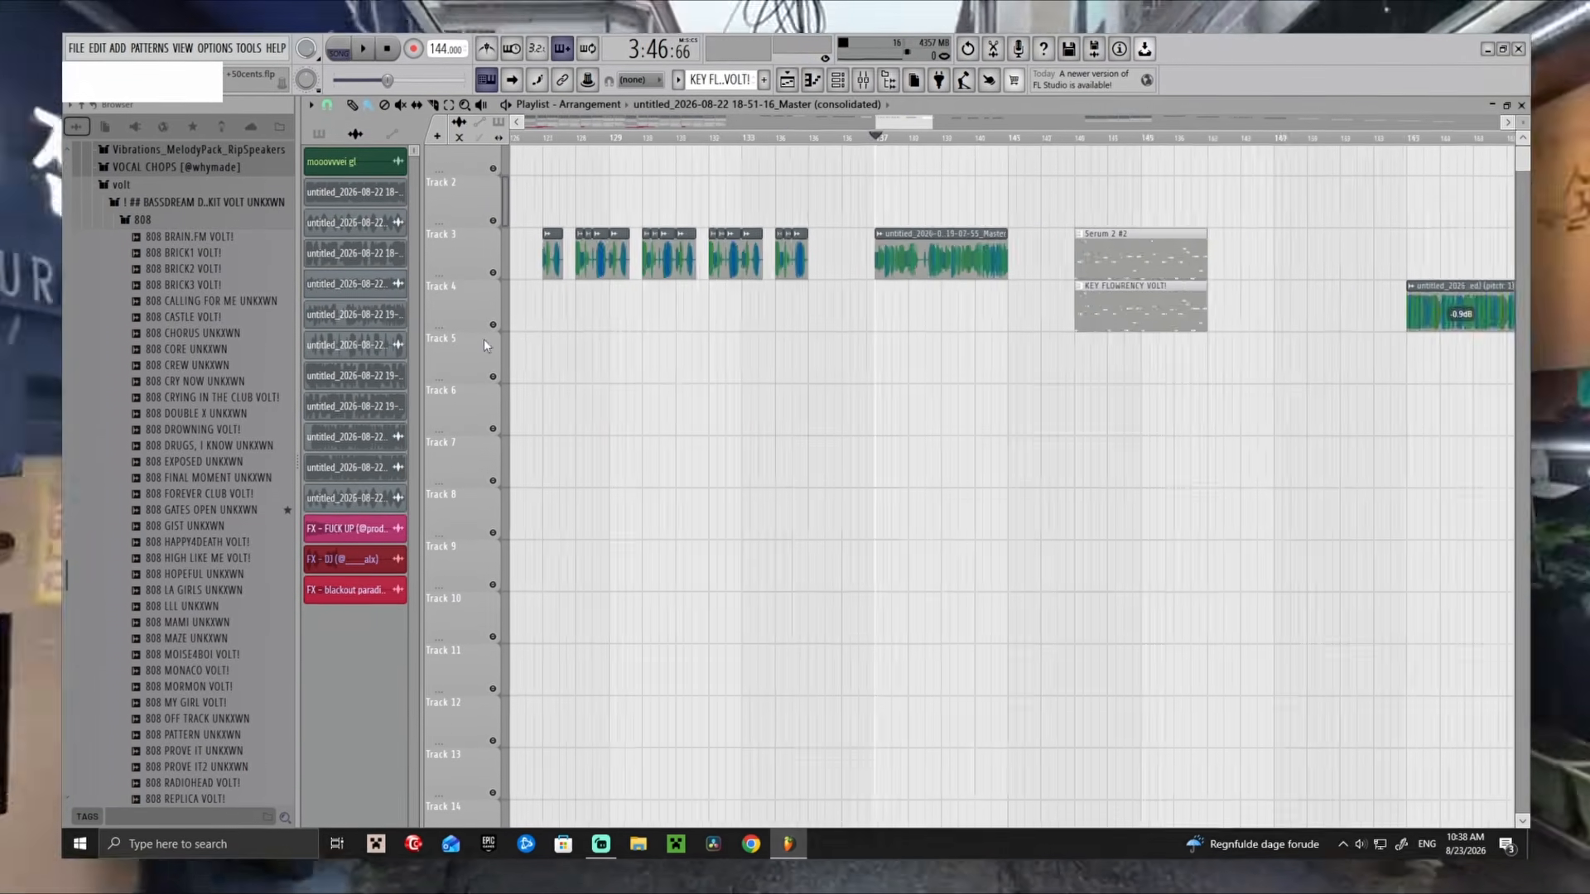
Check the sample settings of the first chopped clip at bar 127 on Track 3 and look over the chops
{"action": "scroll", "coordinate": [592, 267], "scroll_direction": "up", "scroll_amount": 4}
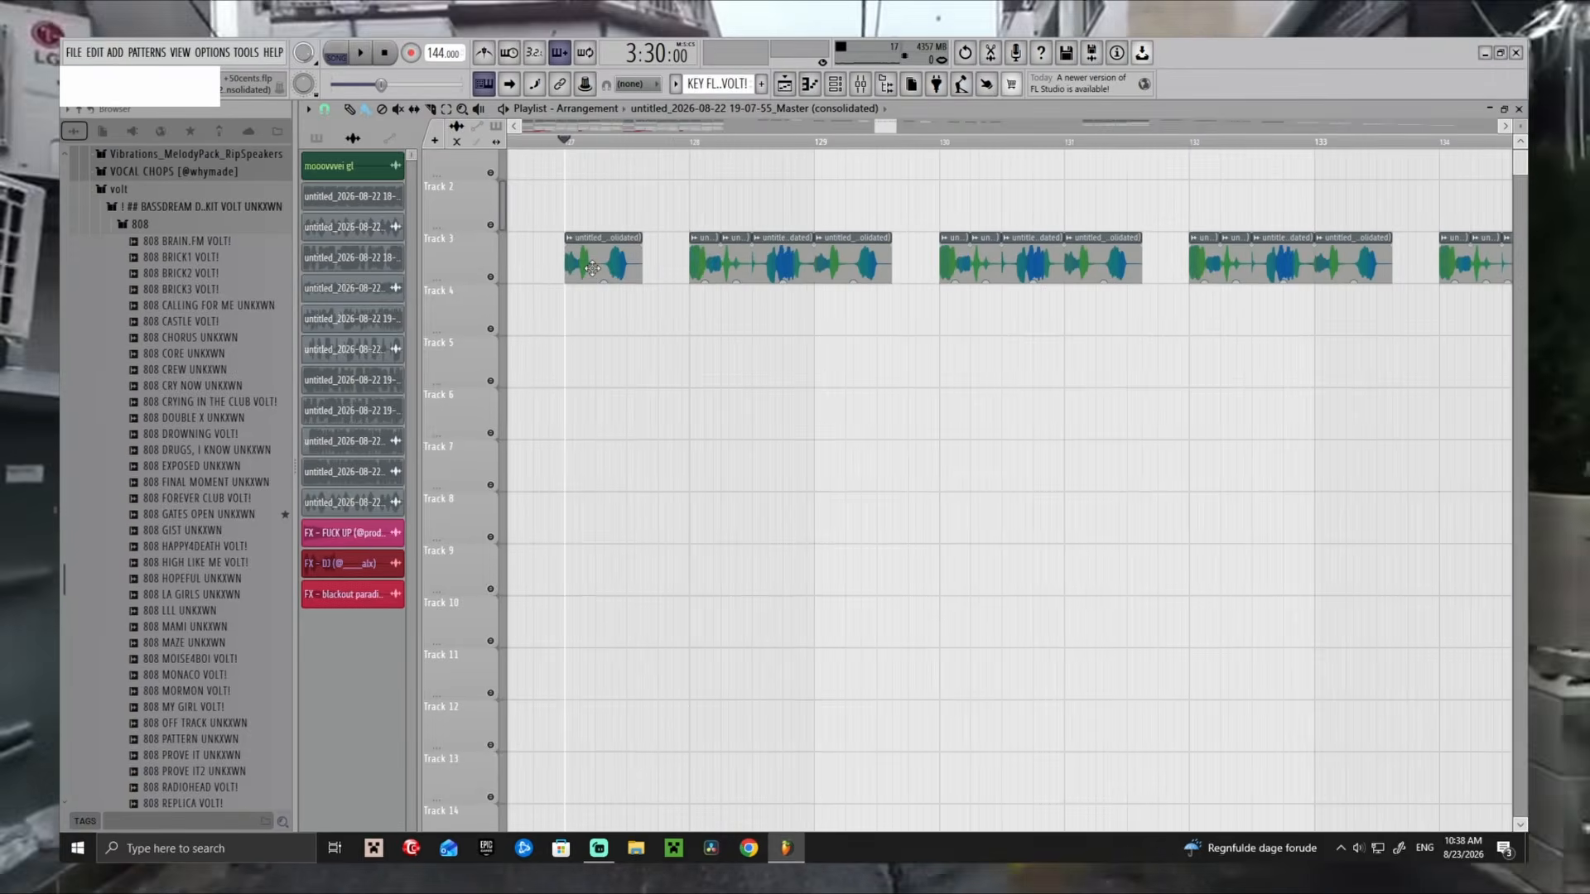
{"action": "double_click", "coordinate": [592, 267]}
{"action": "key", "text": "Escape"}
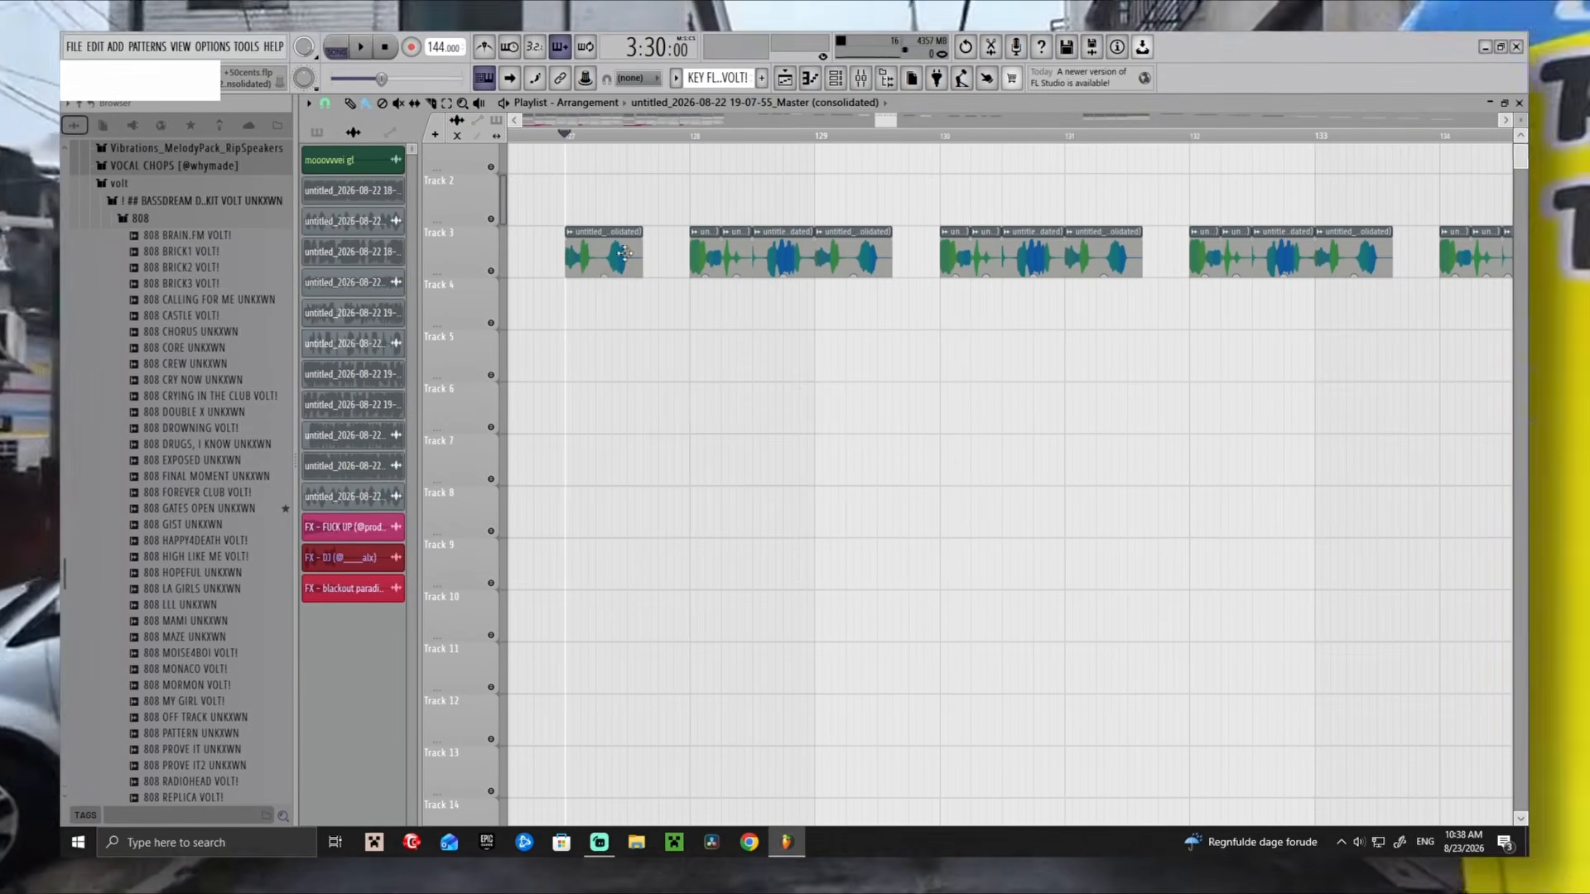
{"action": "scroll", "coordinate": [886, 308], "scroll_direction": "down", "scroll_amount": 3}
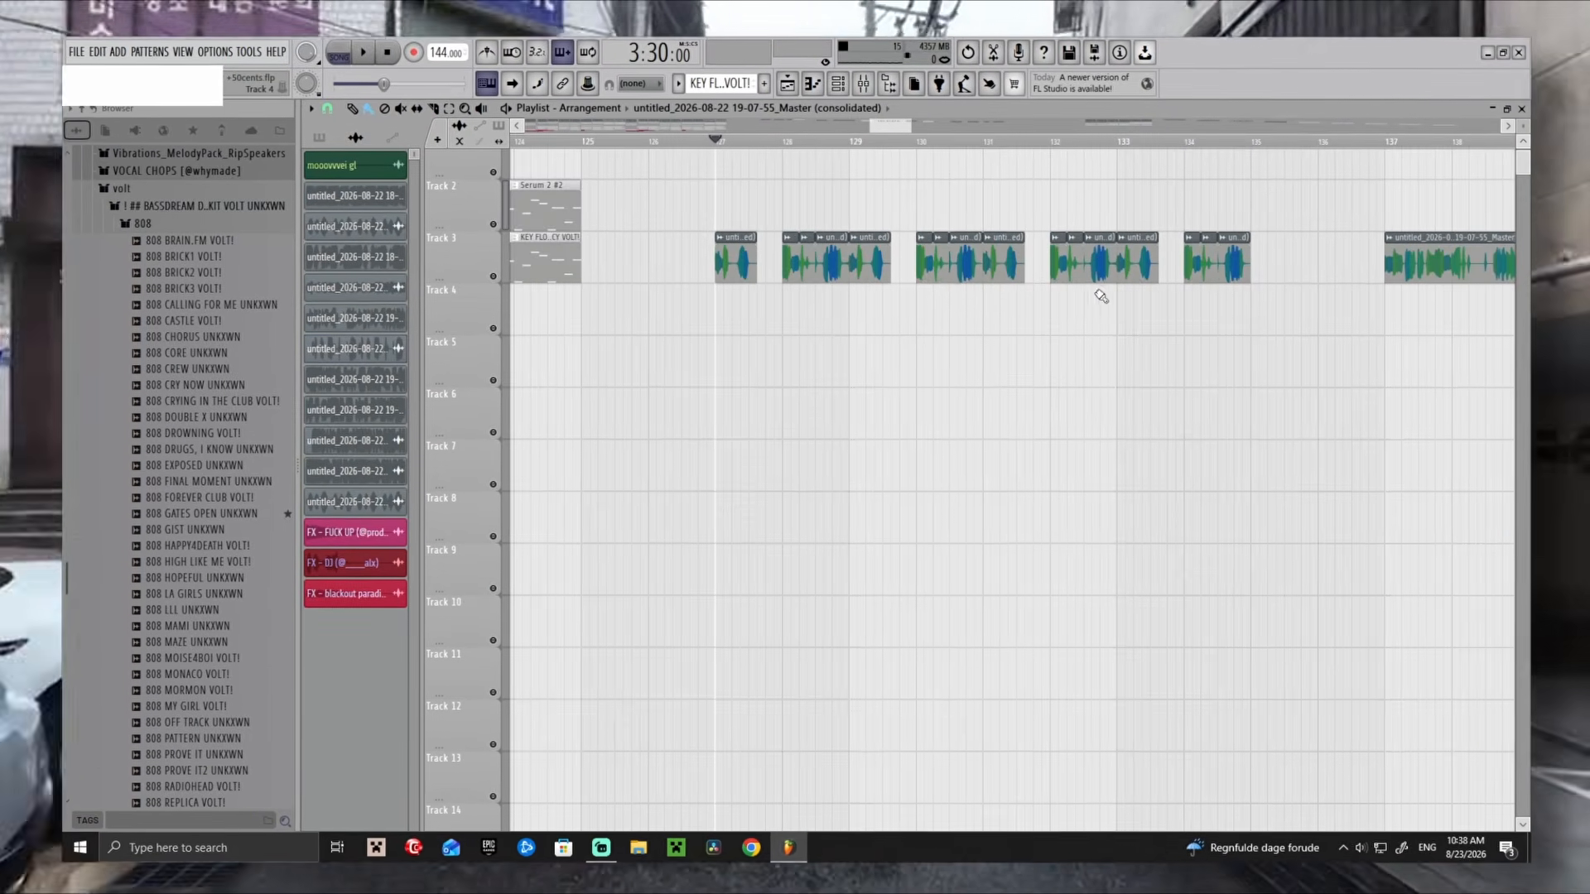
{"action": "scroll", "coordinate": [1100, 296], "scroll_direction": "up", "scroll_amount": 4}
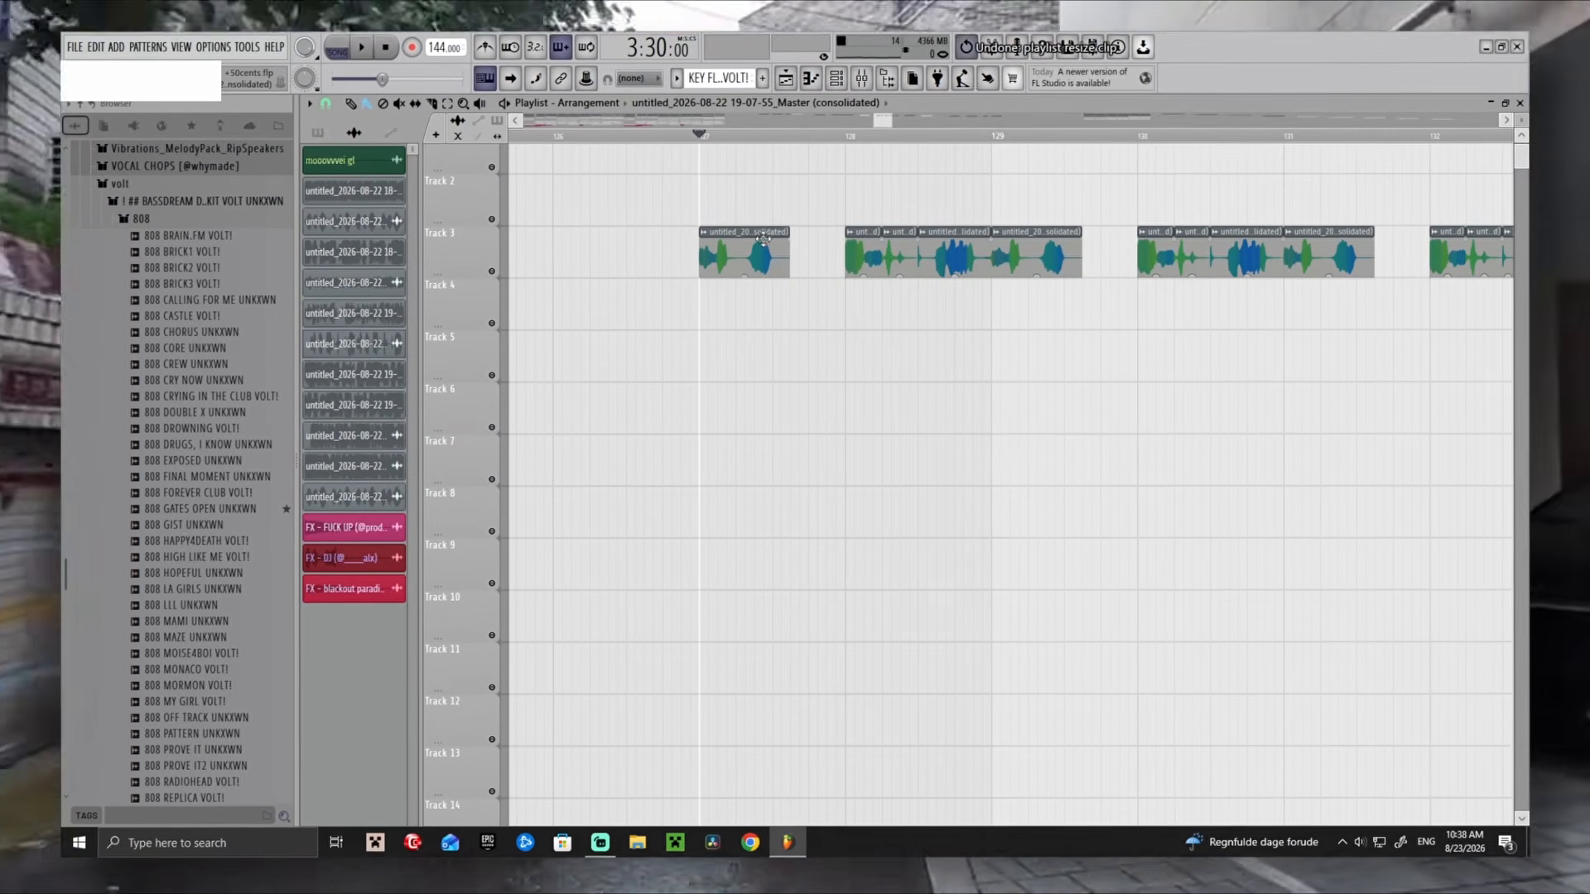
Play the 19-11-58_Master clip on Track 4 from bar 168 and check its track in the mixer
{"action": "scroll", "coordinate": [742, 334], "scroll_direction": "down", "scroll_amount": 5}
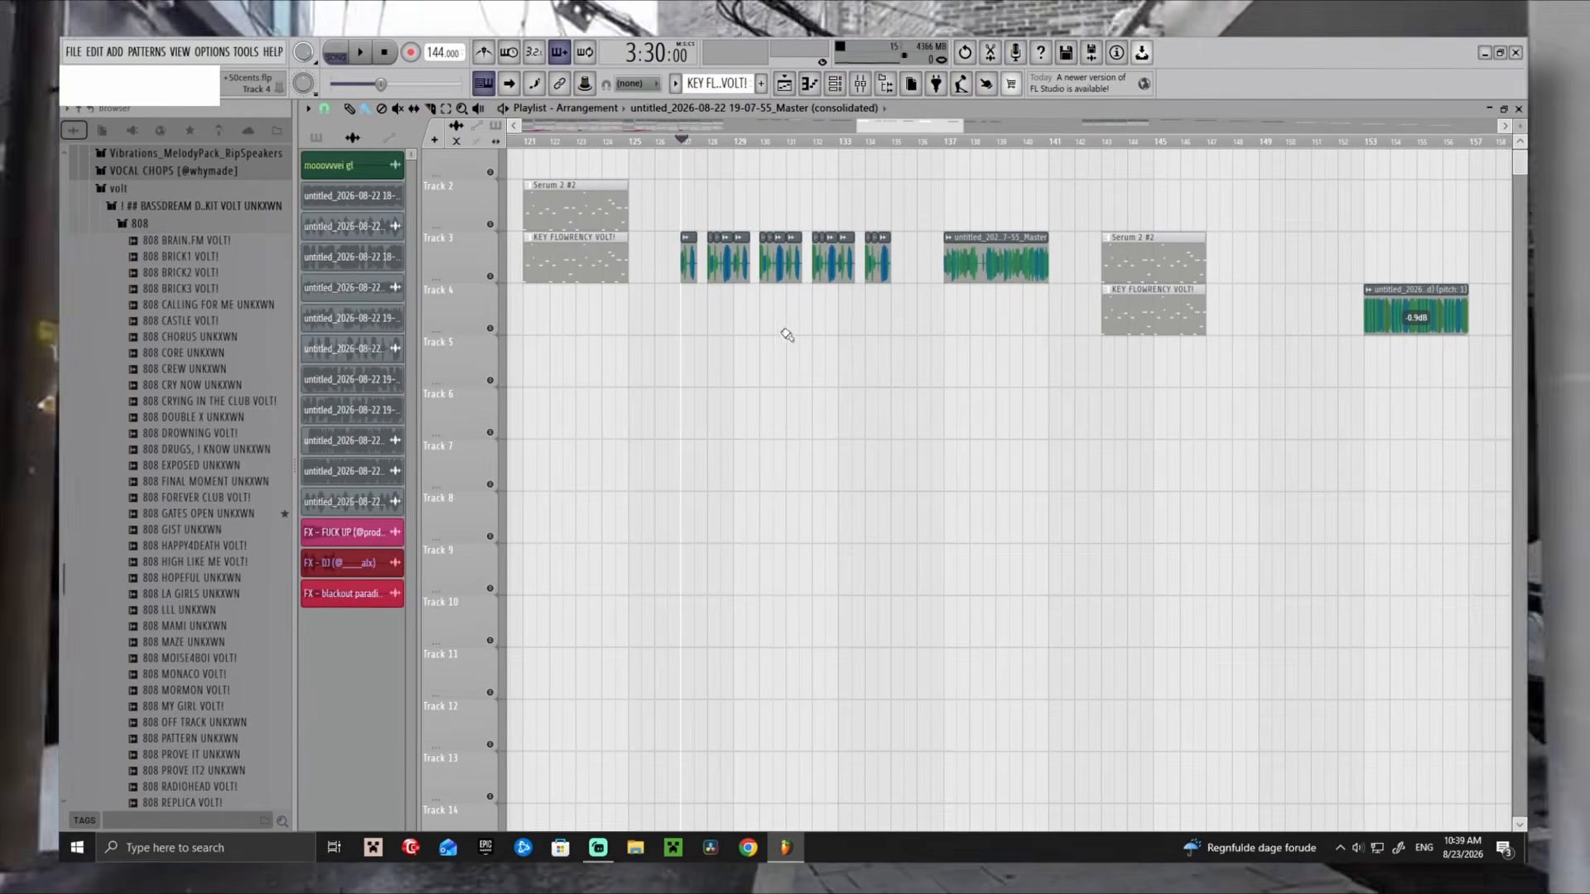
{"action": "scroll", "coordinate": [808, 362], "scroll_direction": "down", "scroll_amount": 3}
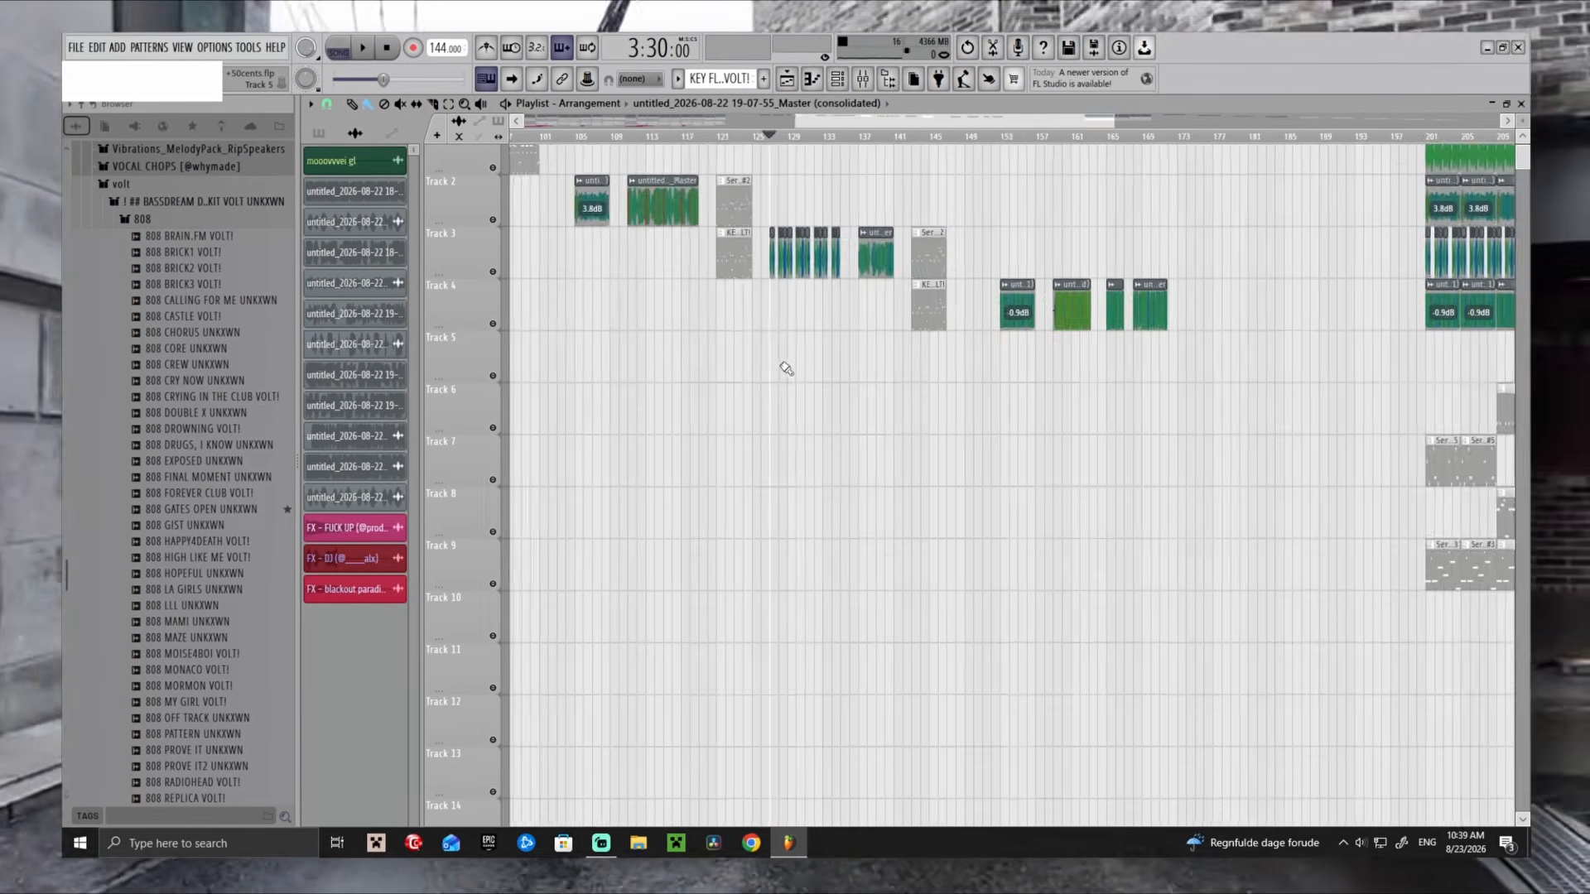
{"action": "scroll", "coordinate": [1099, 390], "scroll_direction": "up", "scroll_amount": 6}
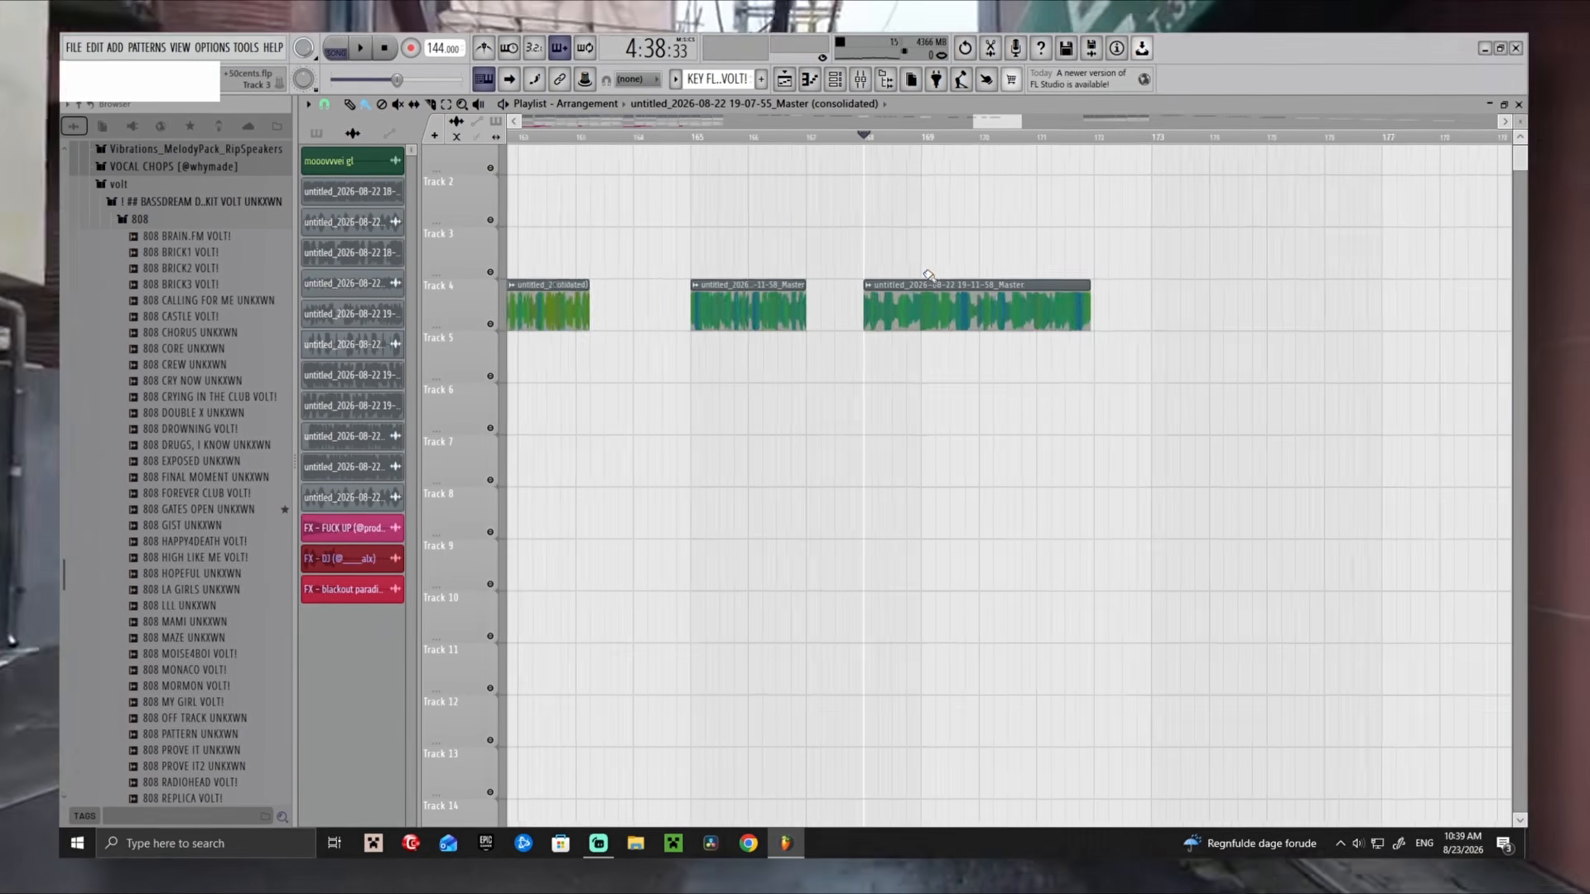
{"action": "scroll", "coordinate": [928, 277], "scroll_direction": "down", "scroll_amount": 3}
{"action": "scroll", "coordinate": [952, 299], "scroll_direction": "up", "scroll_amount": 4}
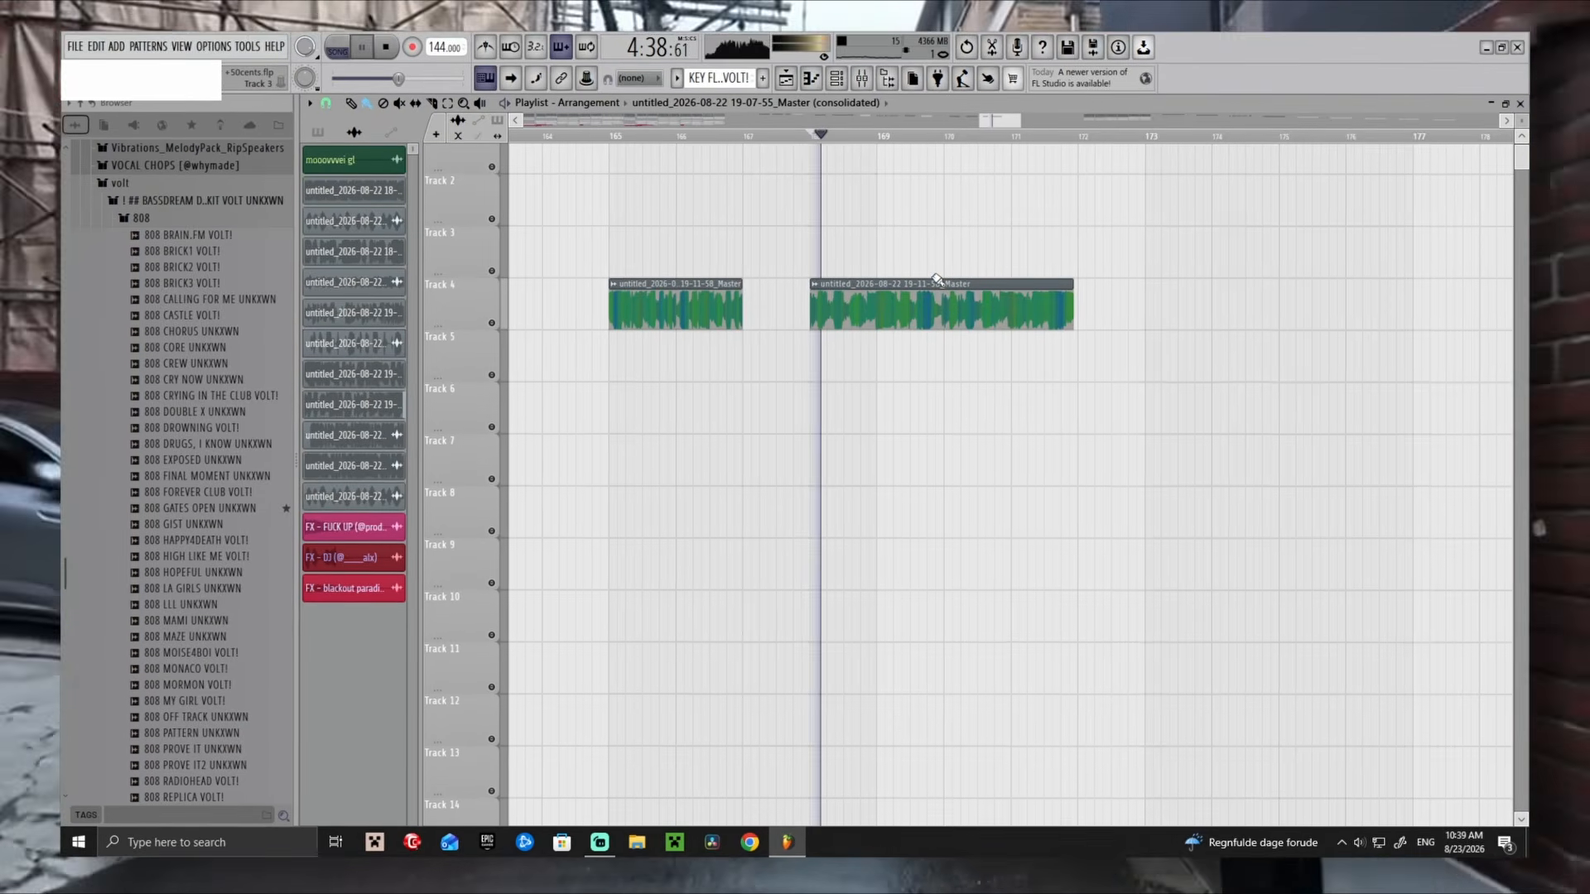
{"action": "scroll", "coordinate": [936, 284], "scroll_direction": "up", "scroll_amount": 1}
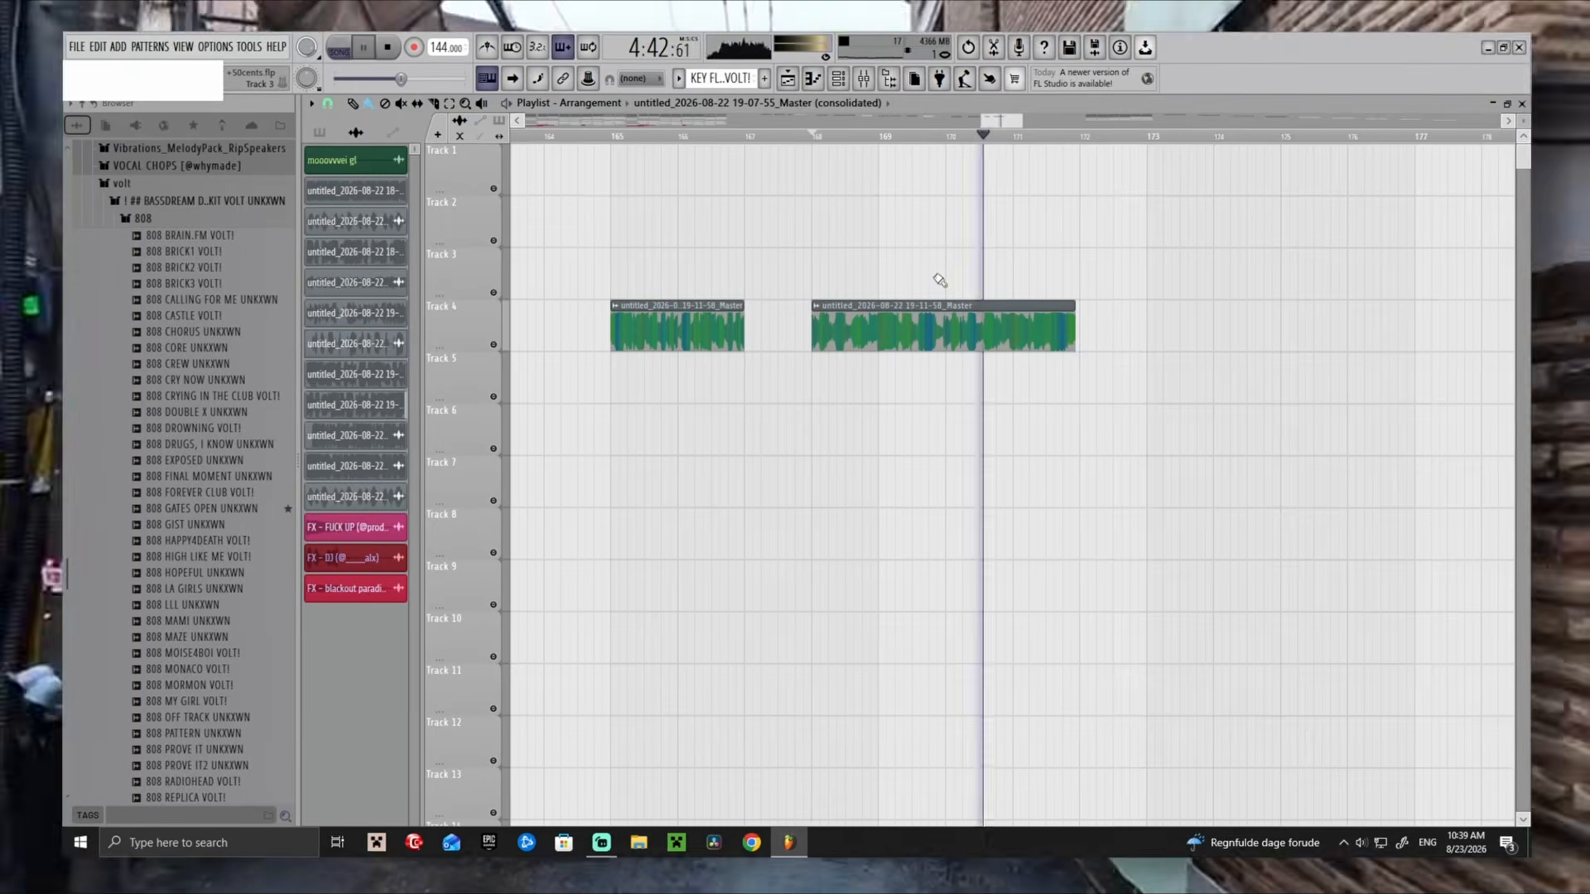
{"action": "left_click", "coordinate": [864, 84]}
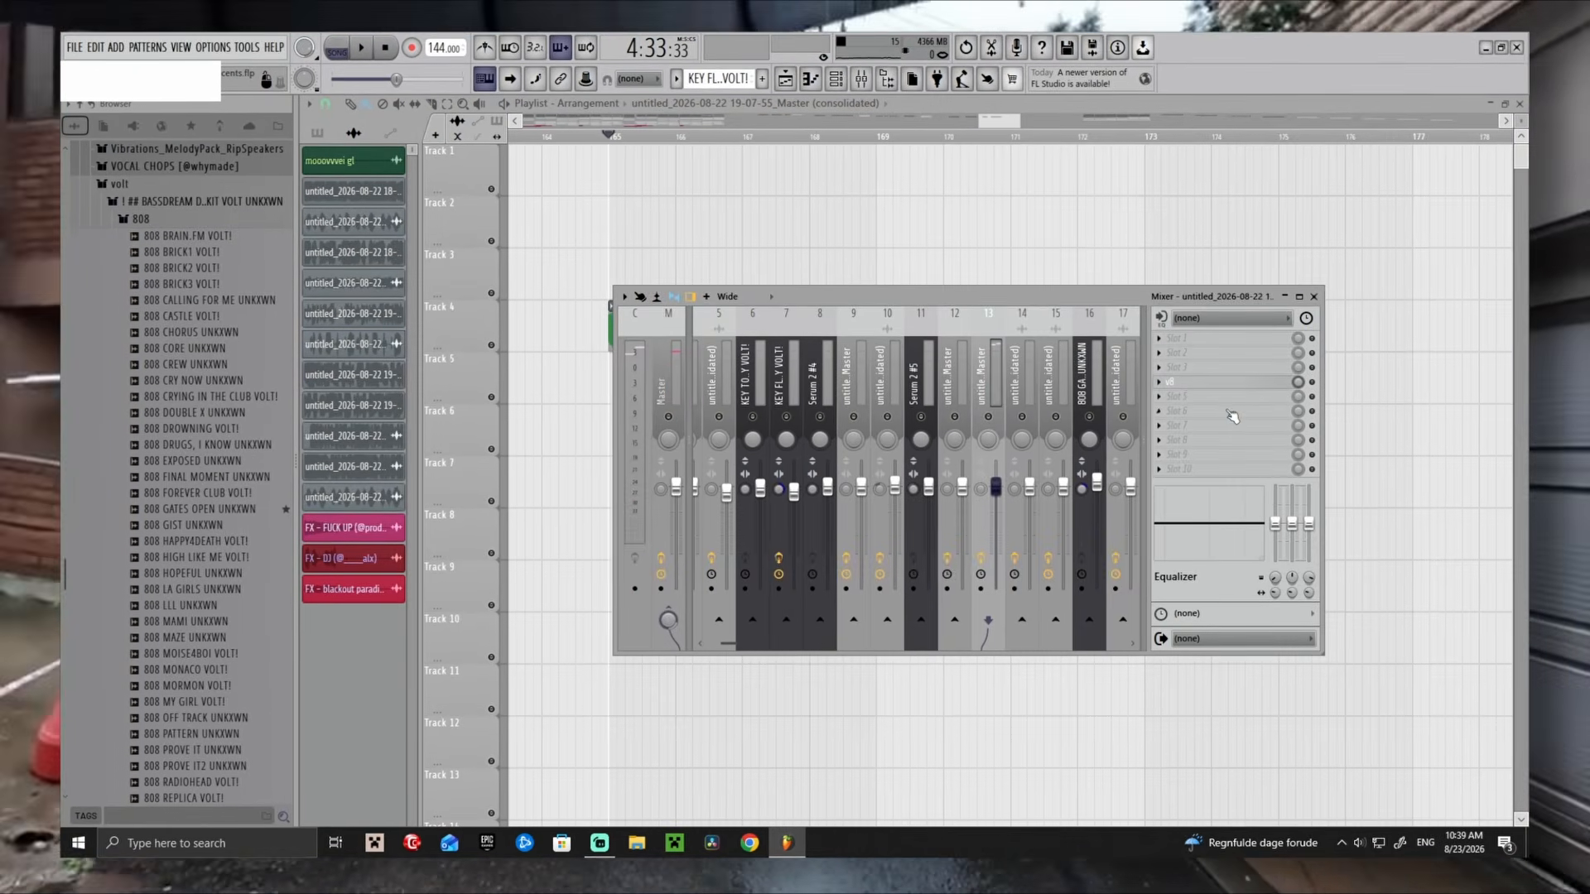
Inspect the sample settings and ShaperBox 3 effect of the consolidated Track 4 clip at bar 159, and play it
{"action": "left_click_drag", "start_coordinate": [996, 121], "coordinate": [980, 120]}
{"action": "double_click", "coordinate": [677, 329]}
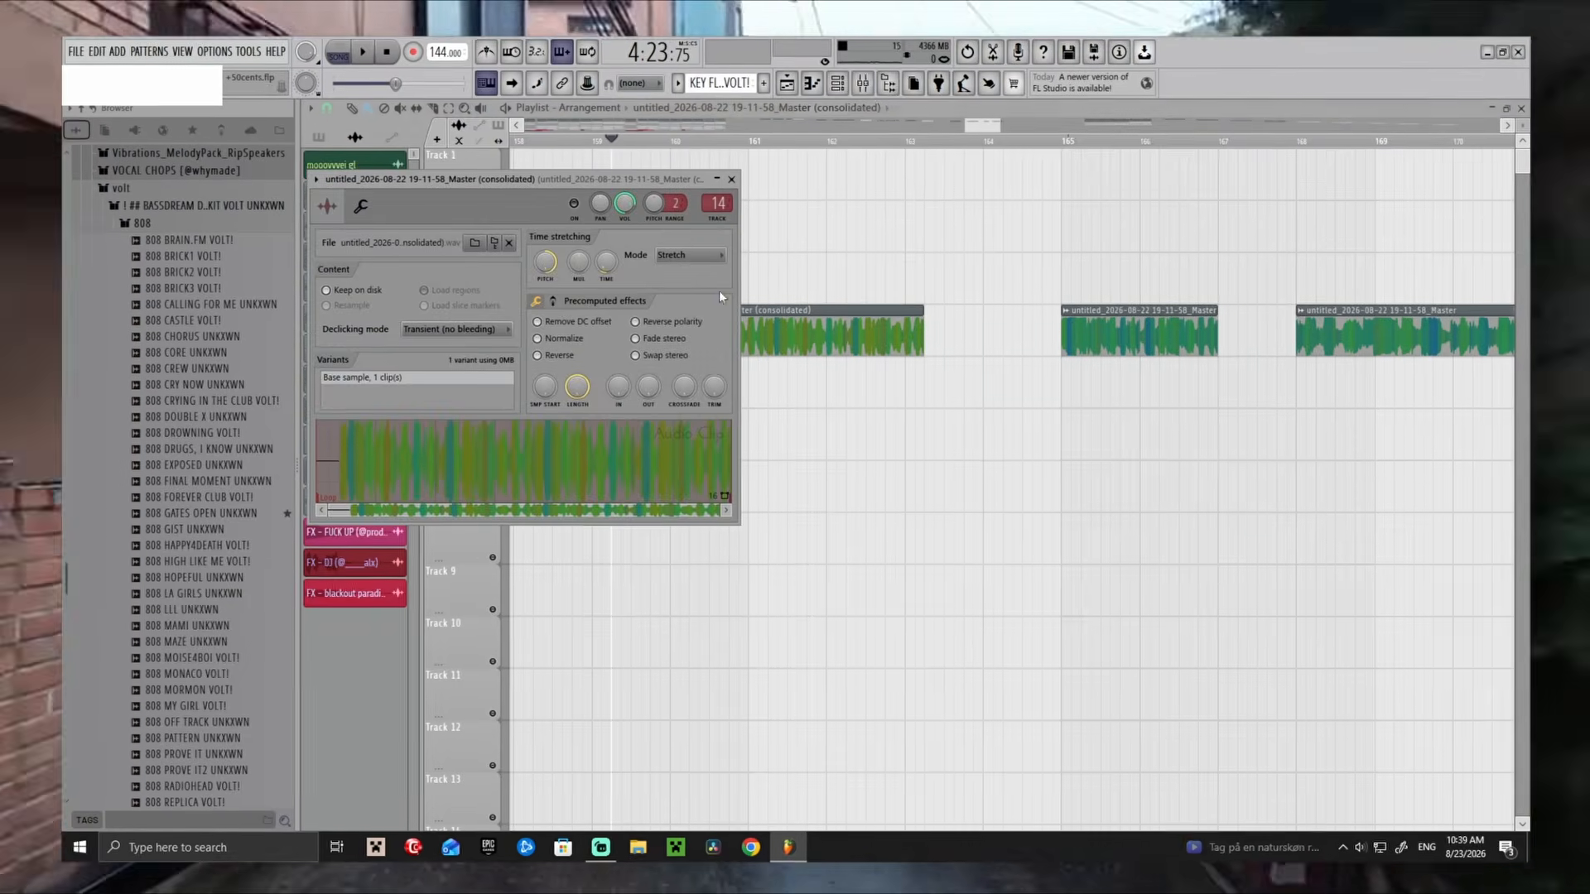
{"action": "key", "text": "F9"}
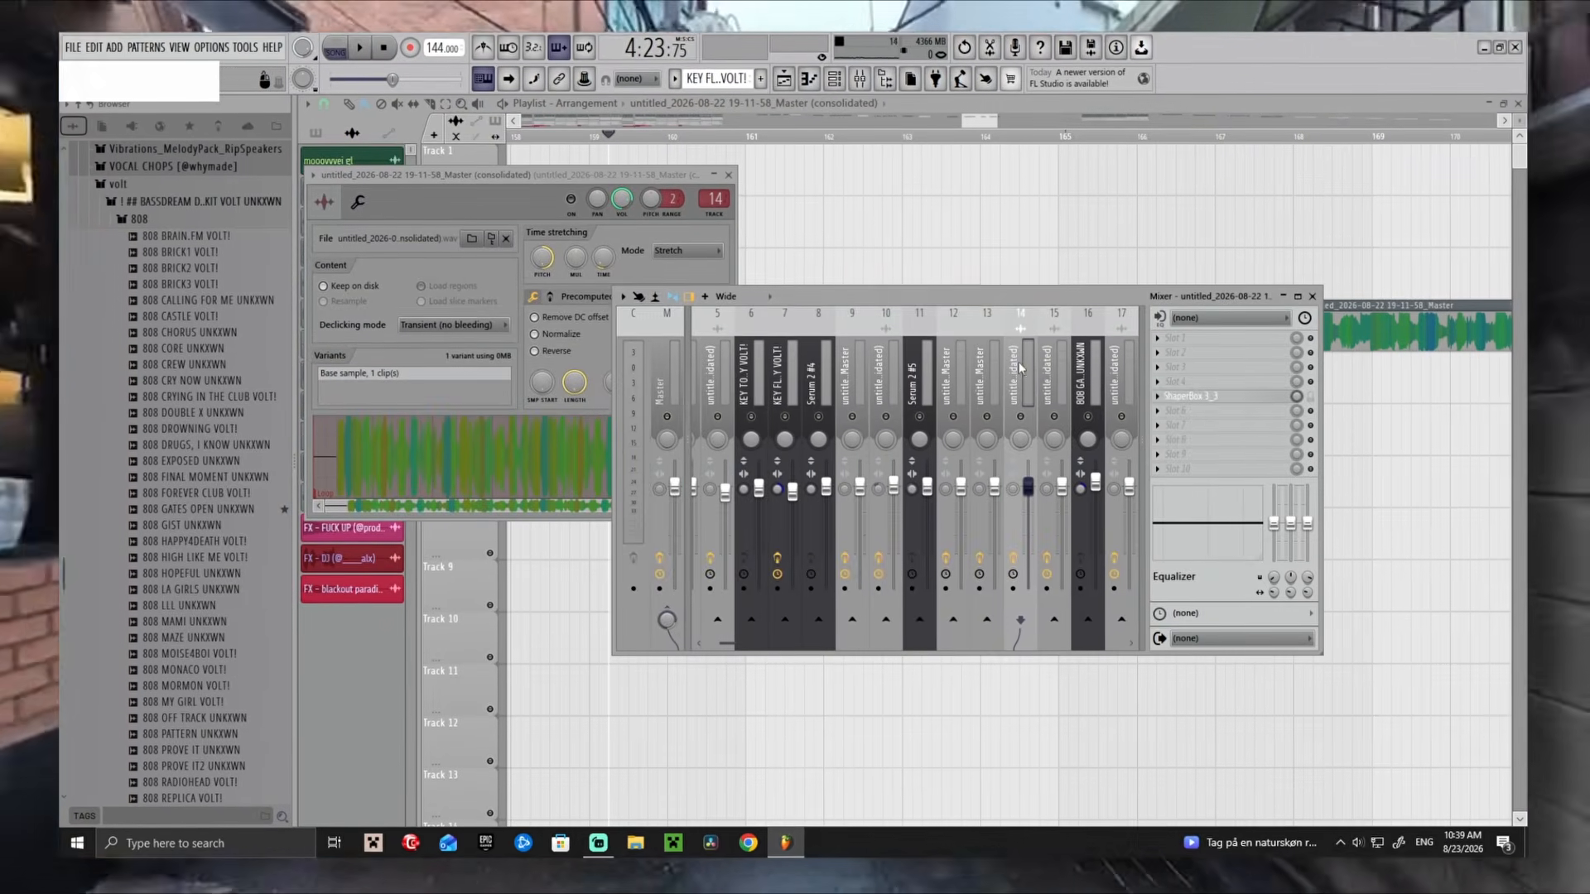
{"action": "left_click", "coordinate": [1197, 397]}
{"action": "key", "text": "space"}
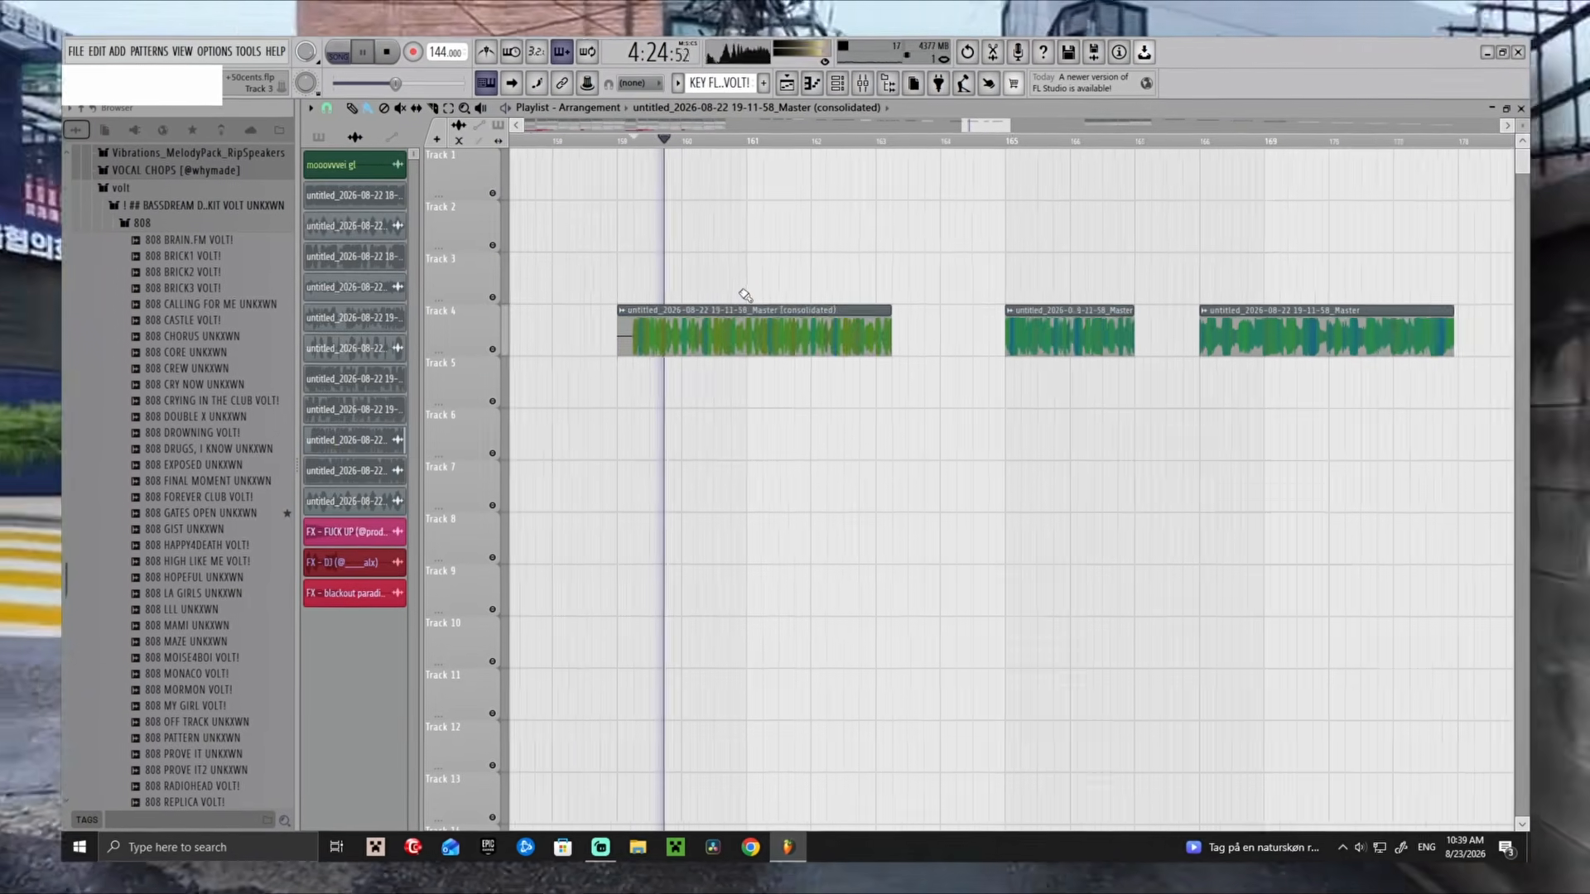
{"action": "scroll", "coordinate": [745, 295], "scroll_direction": "down", "scroll_amount": 5}
{"action": "key", "text": "space"}
Check the sample settings of the pitched Track 4 clip at bar 153 and play it with its mixer track shown
{"action": "scroll", "coordinate": [529, 373], "scroll_direction": "up", "scroll_amount": 5}
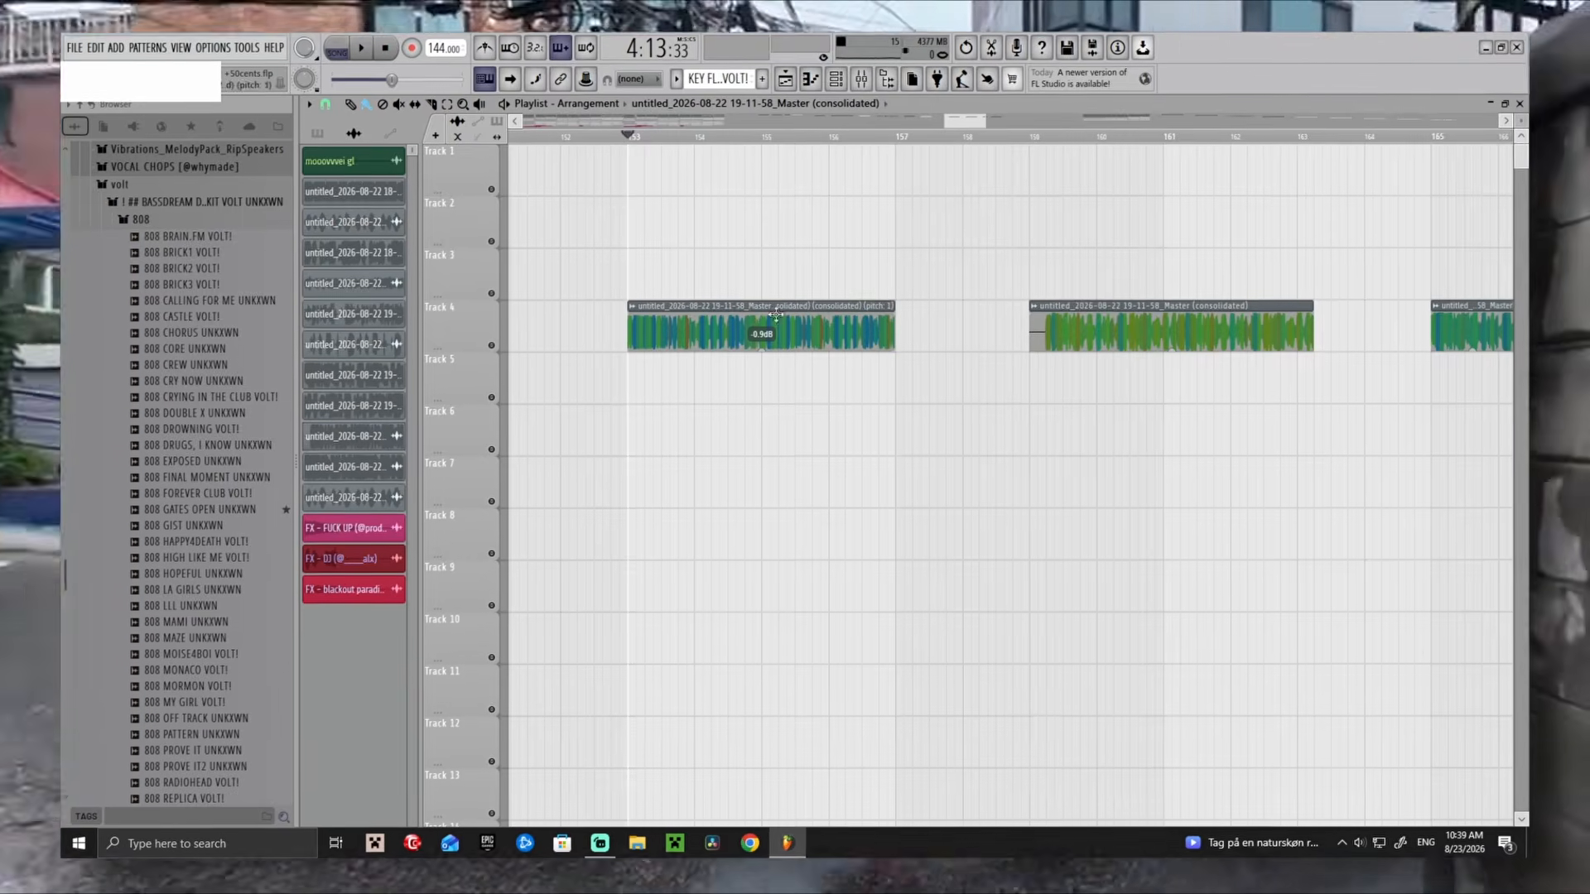
{"action": "double_click", "coordinate": [754, 339]}
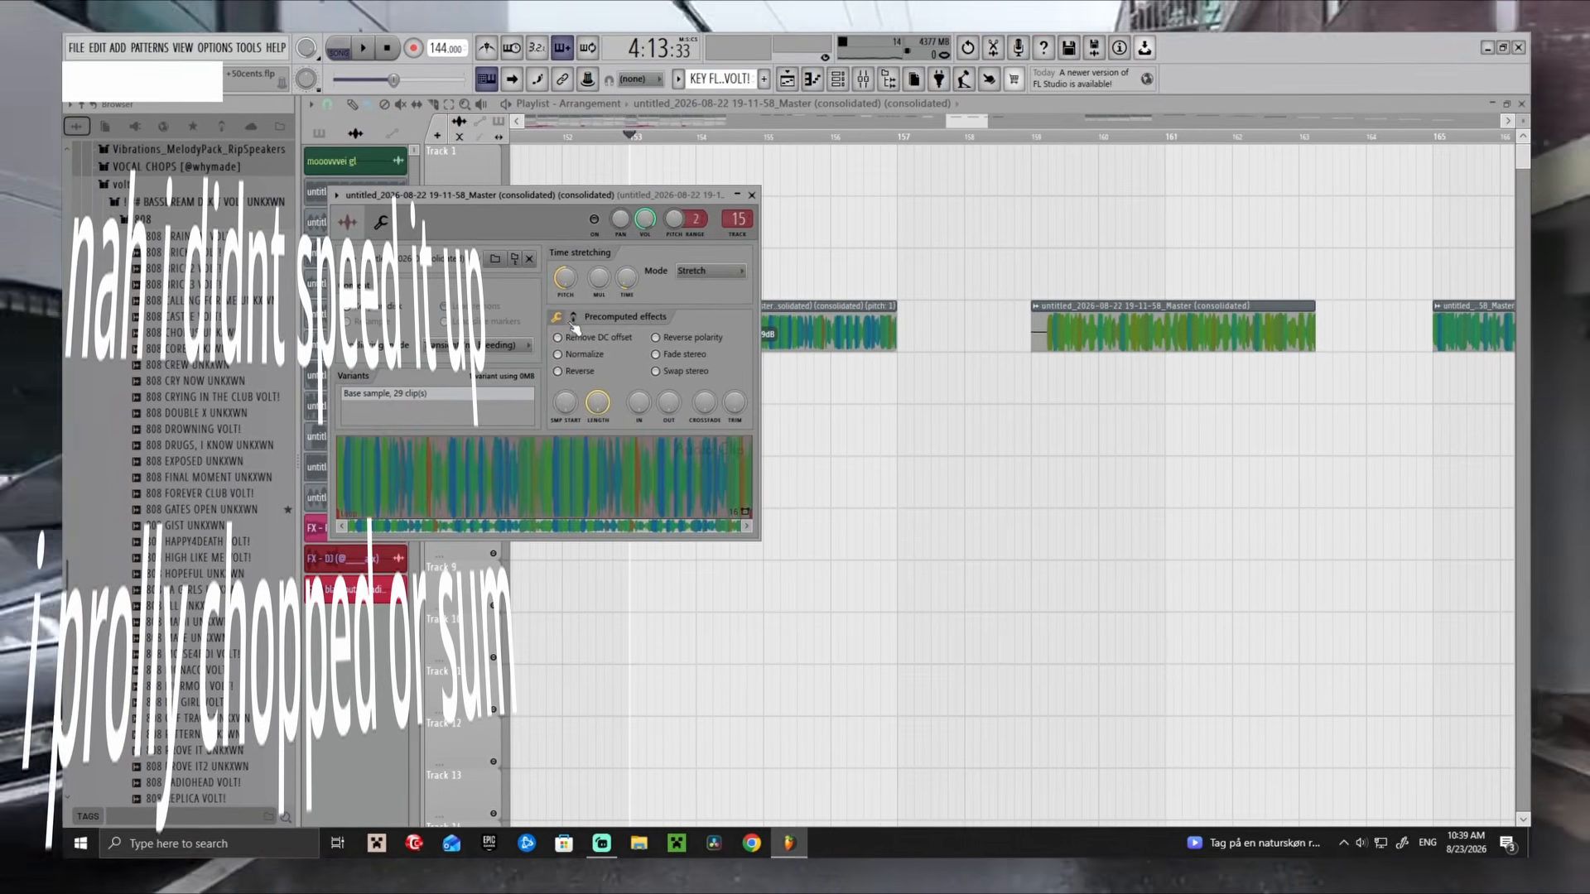
{"action": "left_click", "coordinate": [752, 195]}
{"action": "key", "text": "F9"}
{"action": "key", "text": "space"}
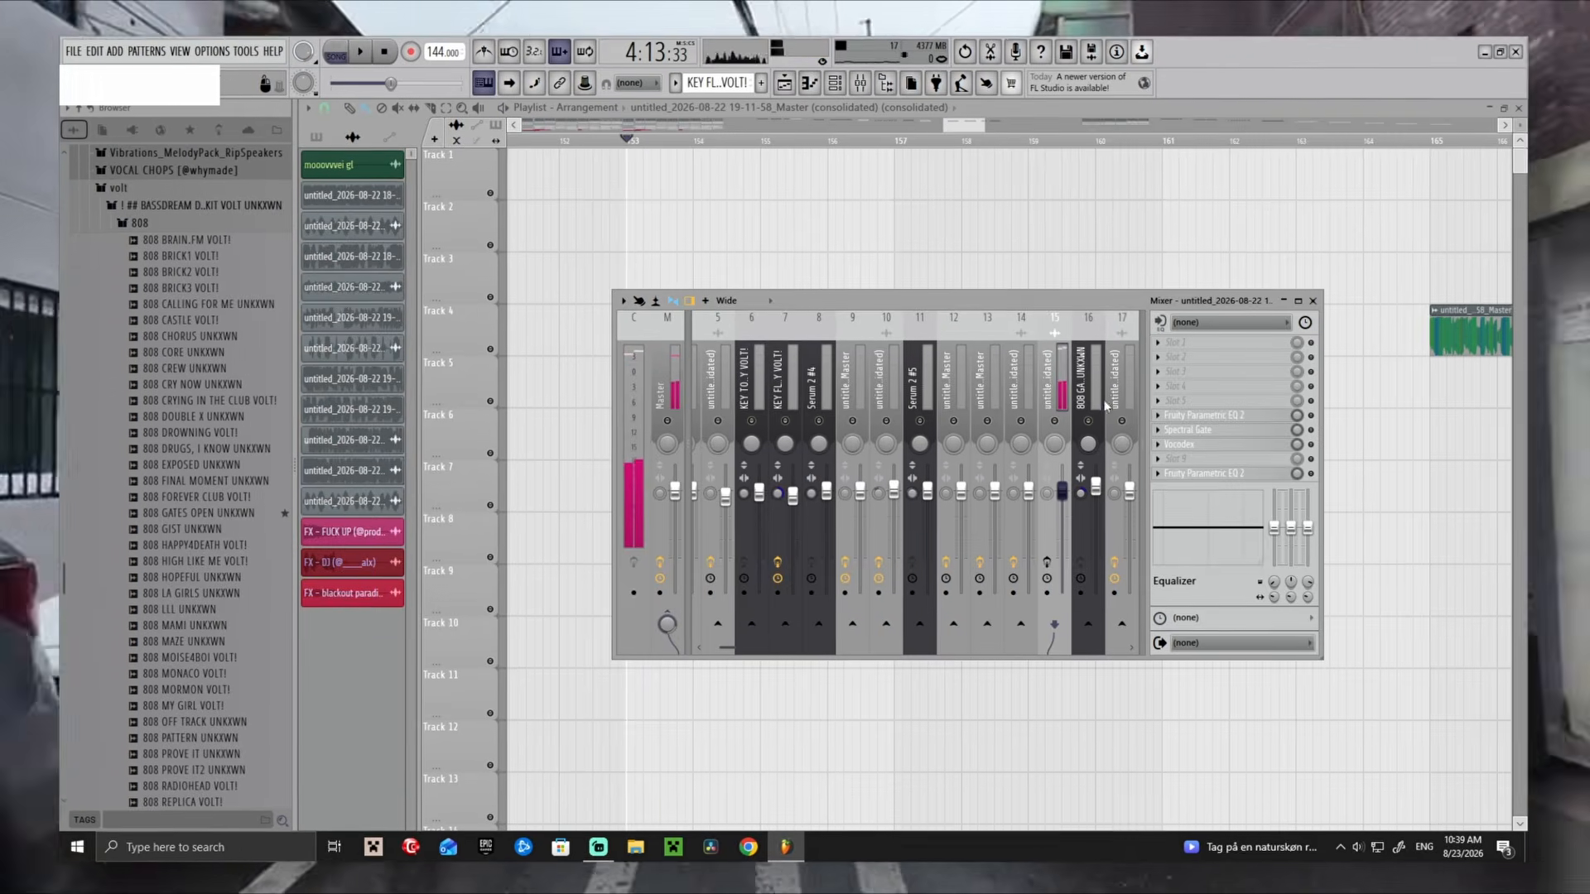
Inspect the Fruity Parametric EQ 2, Spectral Gate and Vocodex effects on mixer track 15
{"action": "left_click", "coordinate": [1199, 414]}
{"action": "left_click", "coordinate": [1203, 417]}
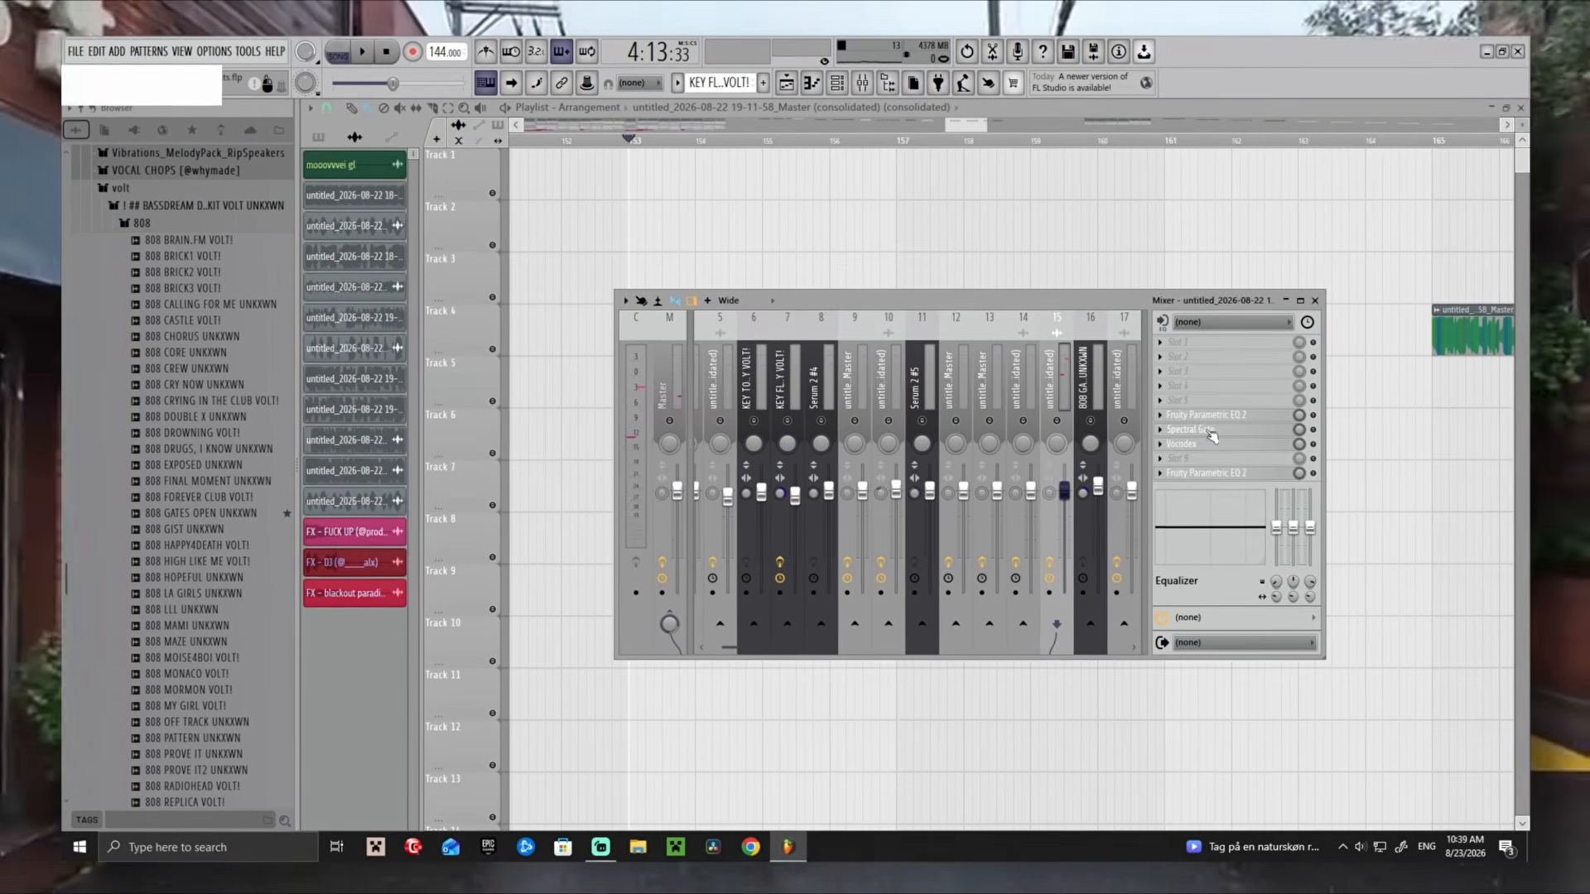
{"action": "left_click", "coordinate": [1209, 429]}
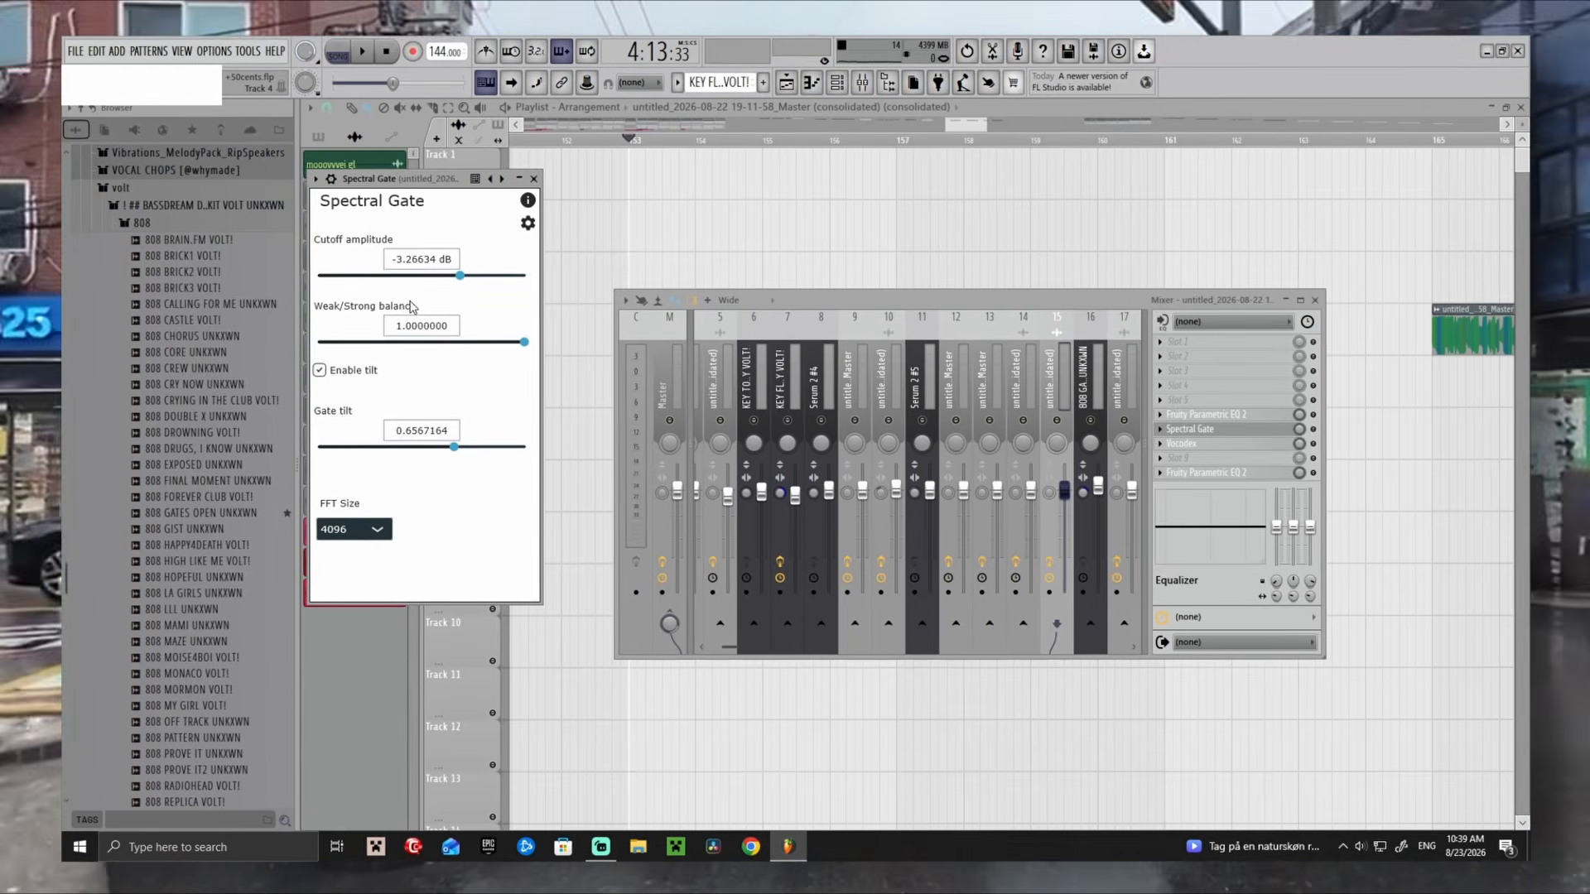
{"action": "left_click", "coordinate": [1227, 427]}
{"action": "left_click", "coordinate": [1230, 442]}
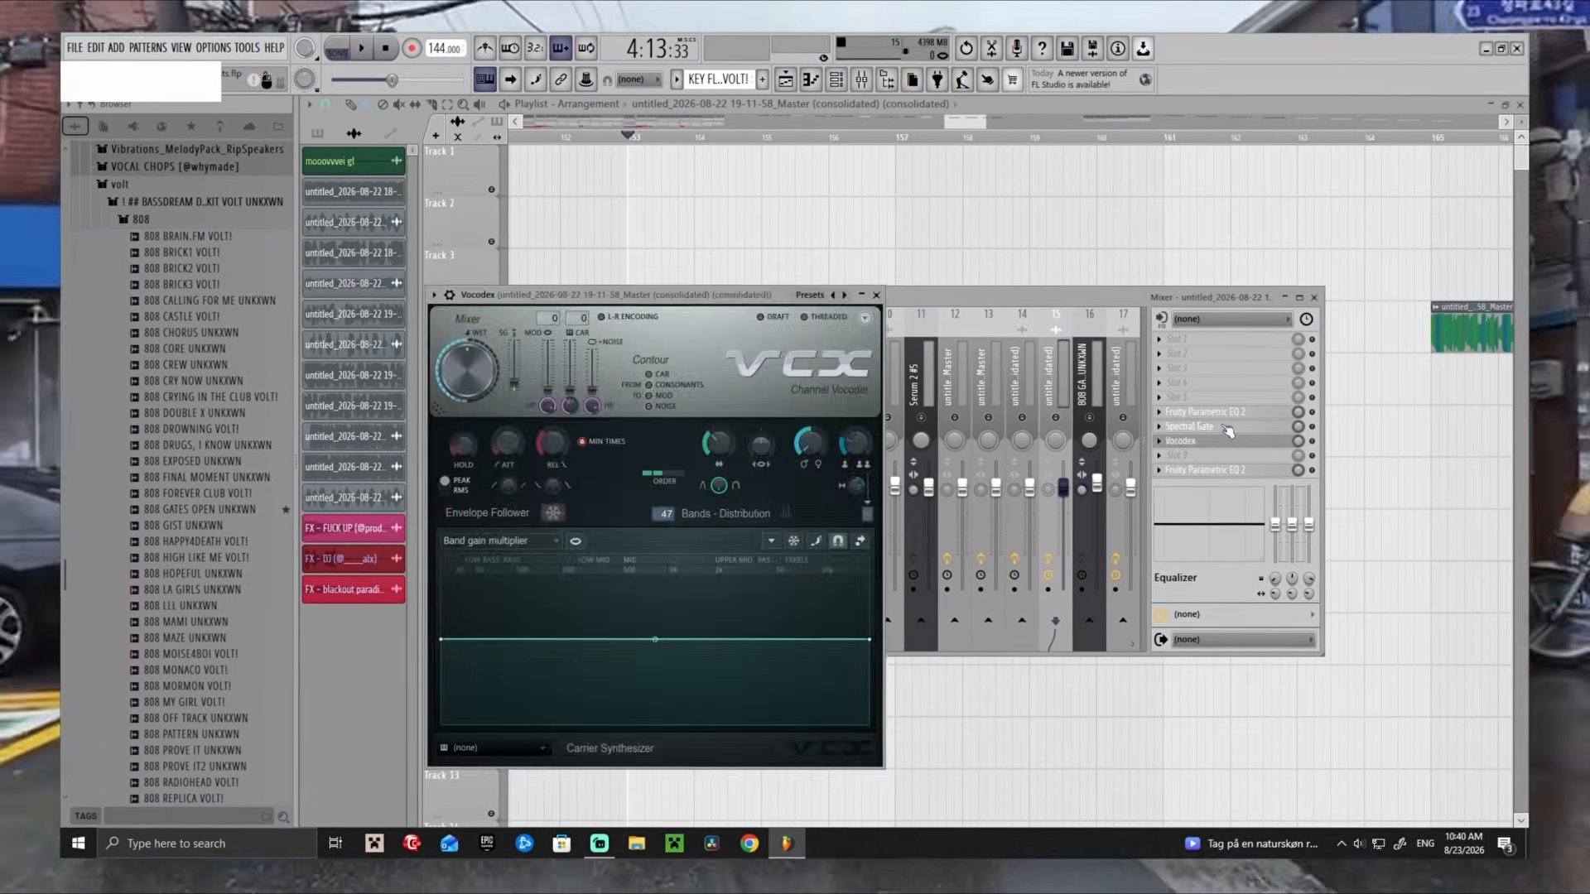
{"action": "left_click", "coordinate": [1229, 442]}
{"action": "left_click", "coordinate": [1220, 470]}
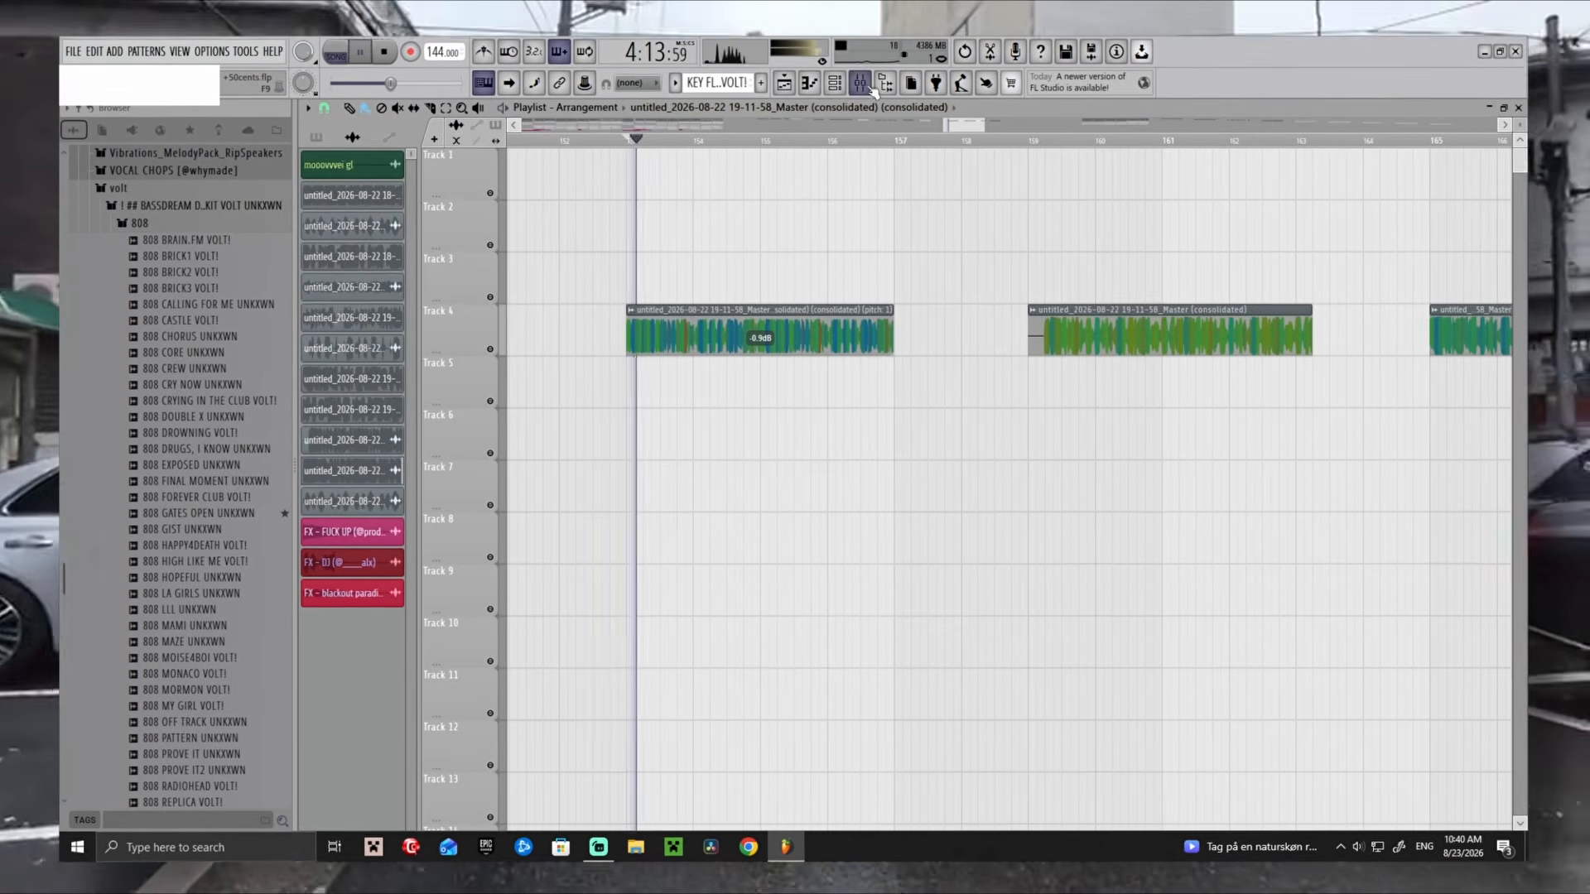
Solo Track 5 and play its KEY TOUCH THE SKY VOLT! pattern in the piano roll
{"action": "scroll", "coordinate": [774, 376], "scroll_direction": "down", "scroll_amount": 8}
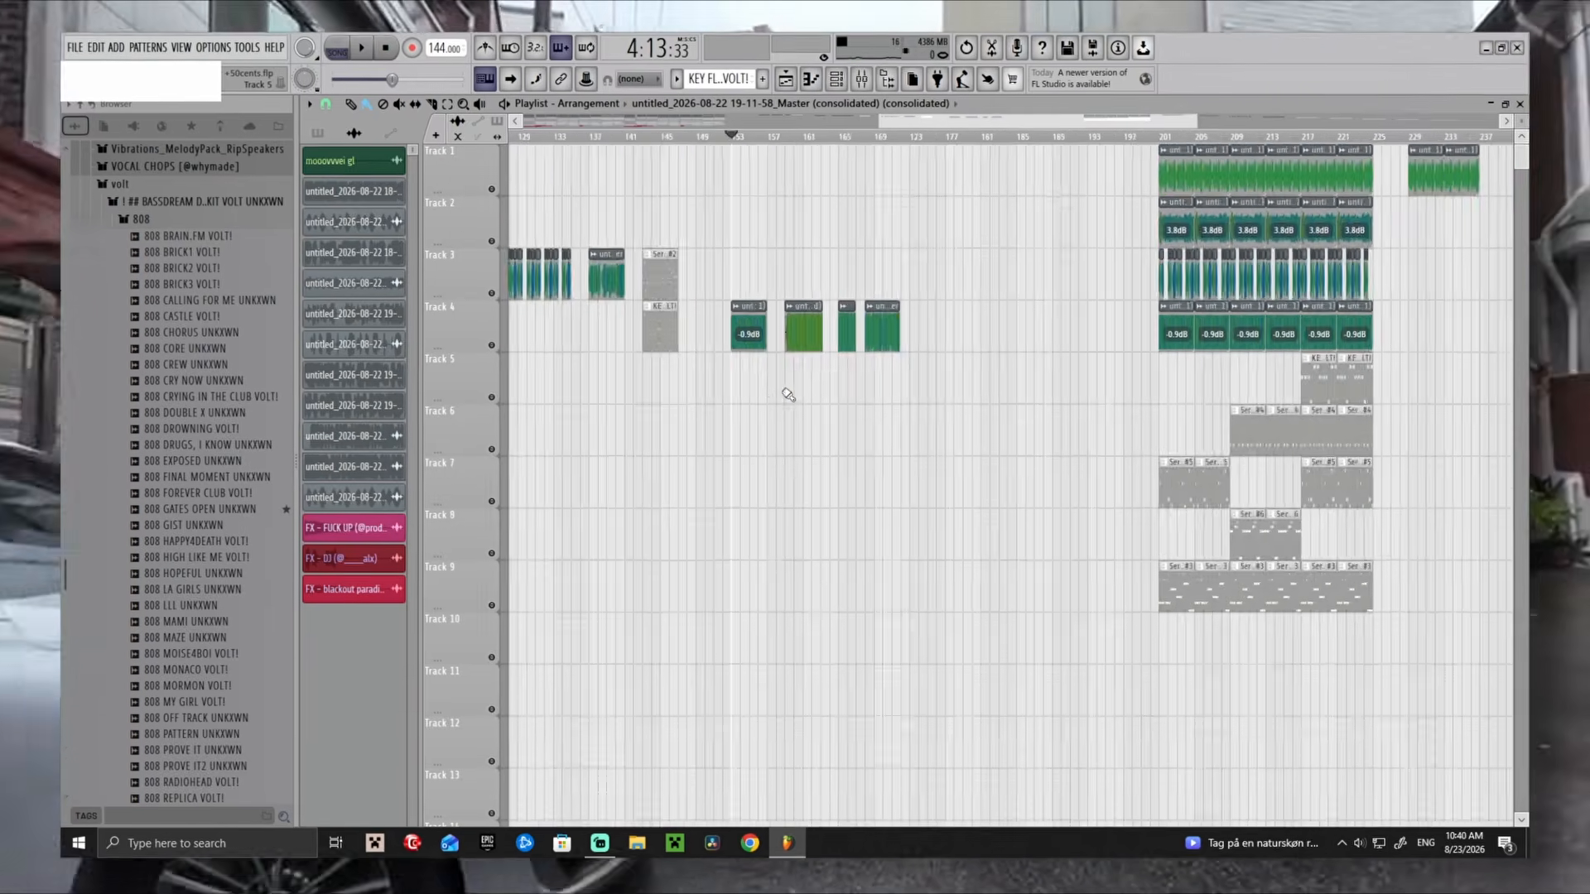
{"action": "scroll", "coordinate": [622, 397], "scroll_direction": "up", "scroll_amount": 7}
{"action": "left_click", "coordinate": [491, 398]}
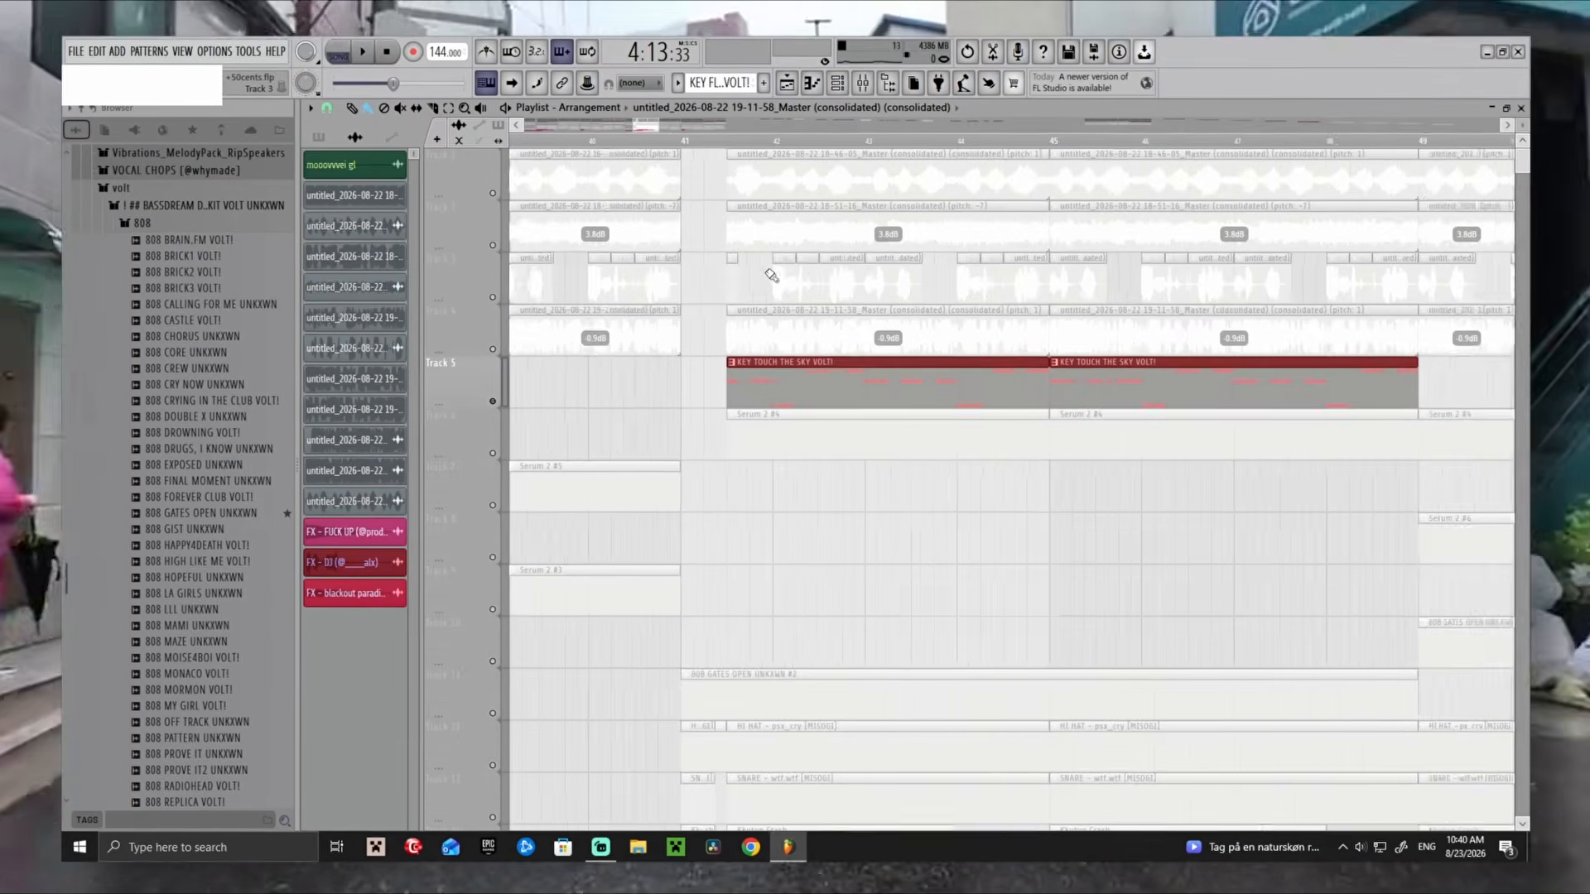
{"action": "double_click", "coordinate": [882, 389]}
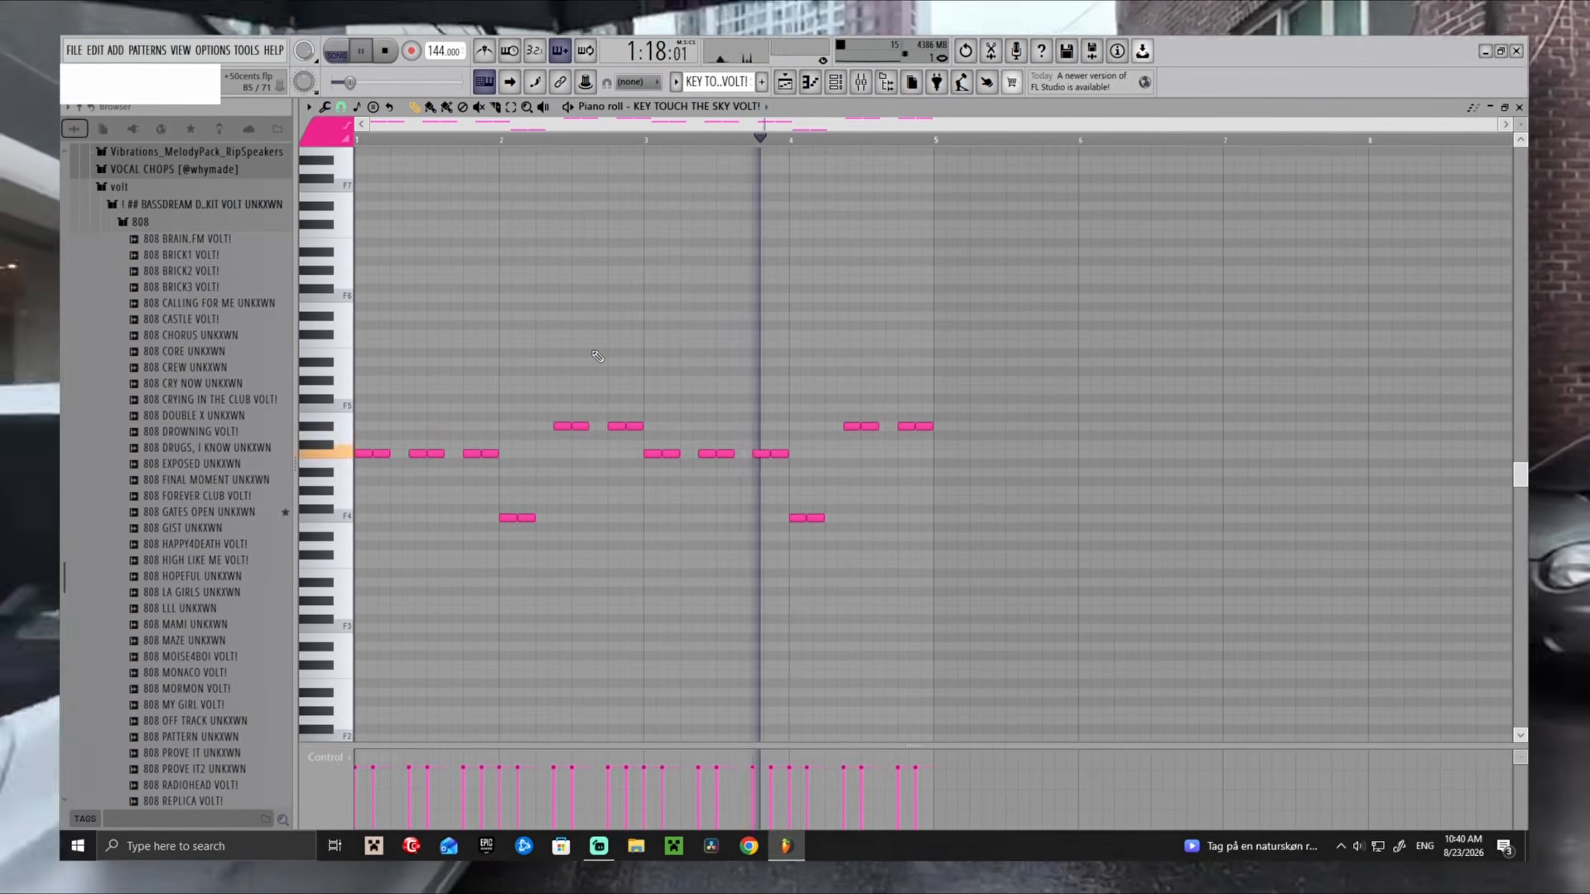
{"action": "key", "text": "space"}
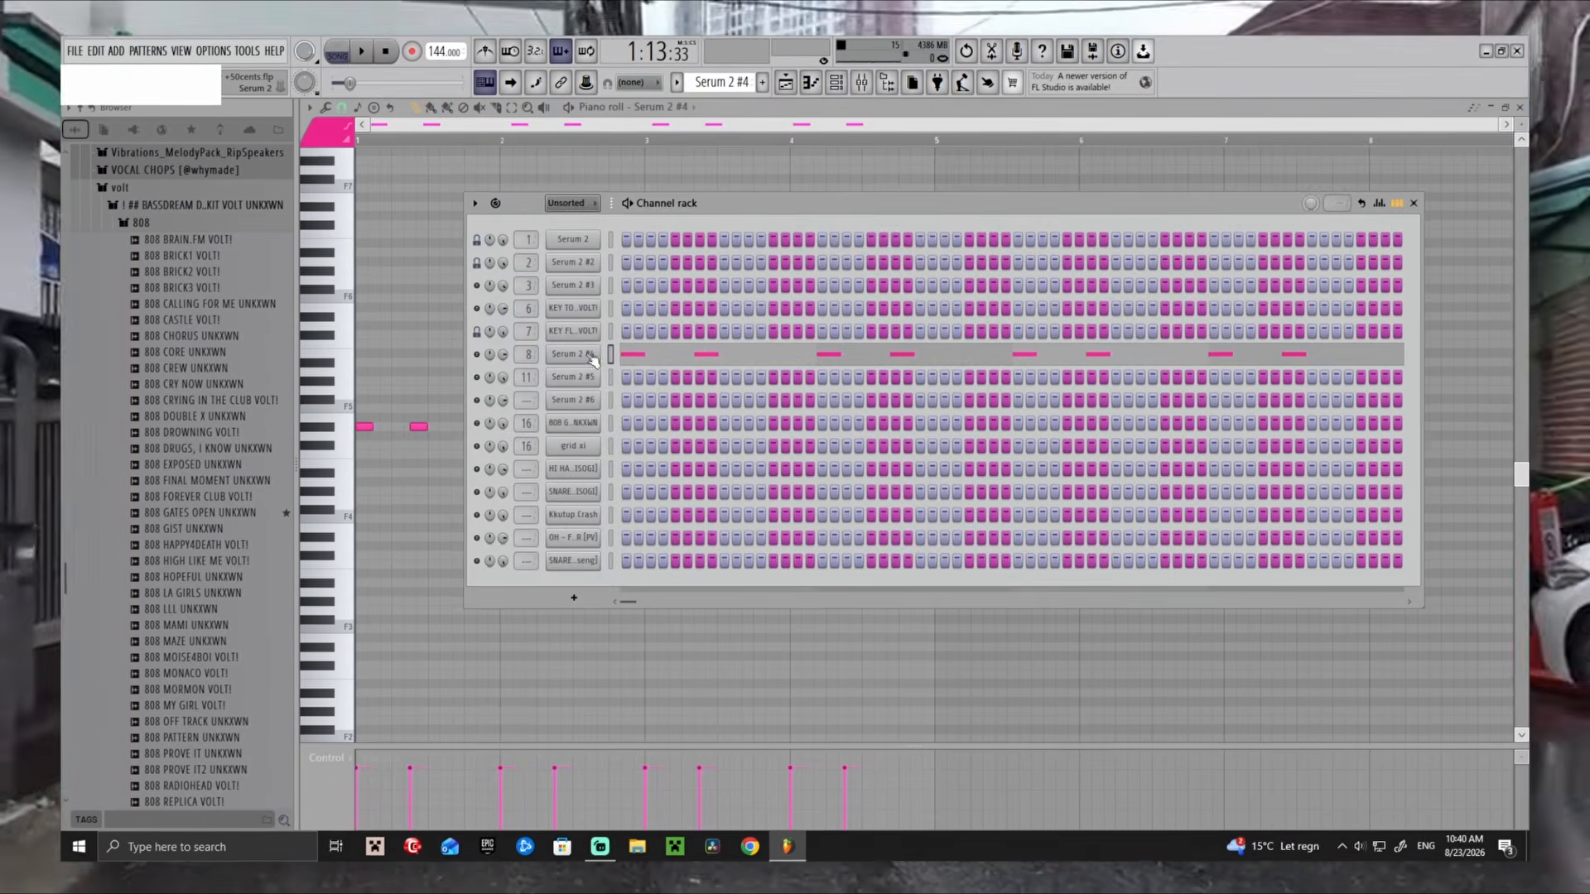
Inspect the Serum 2 #4 instrument, play its pattern in the piano roll and return to the playlist
{"action": "left_click", "coordinate": [585, 354]}
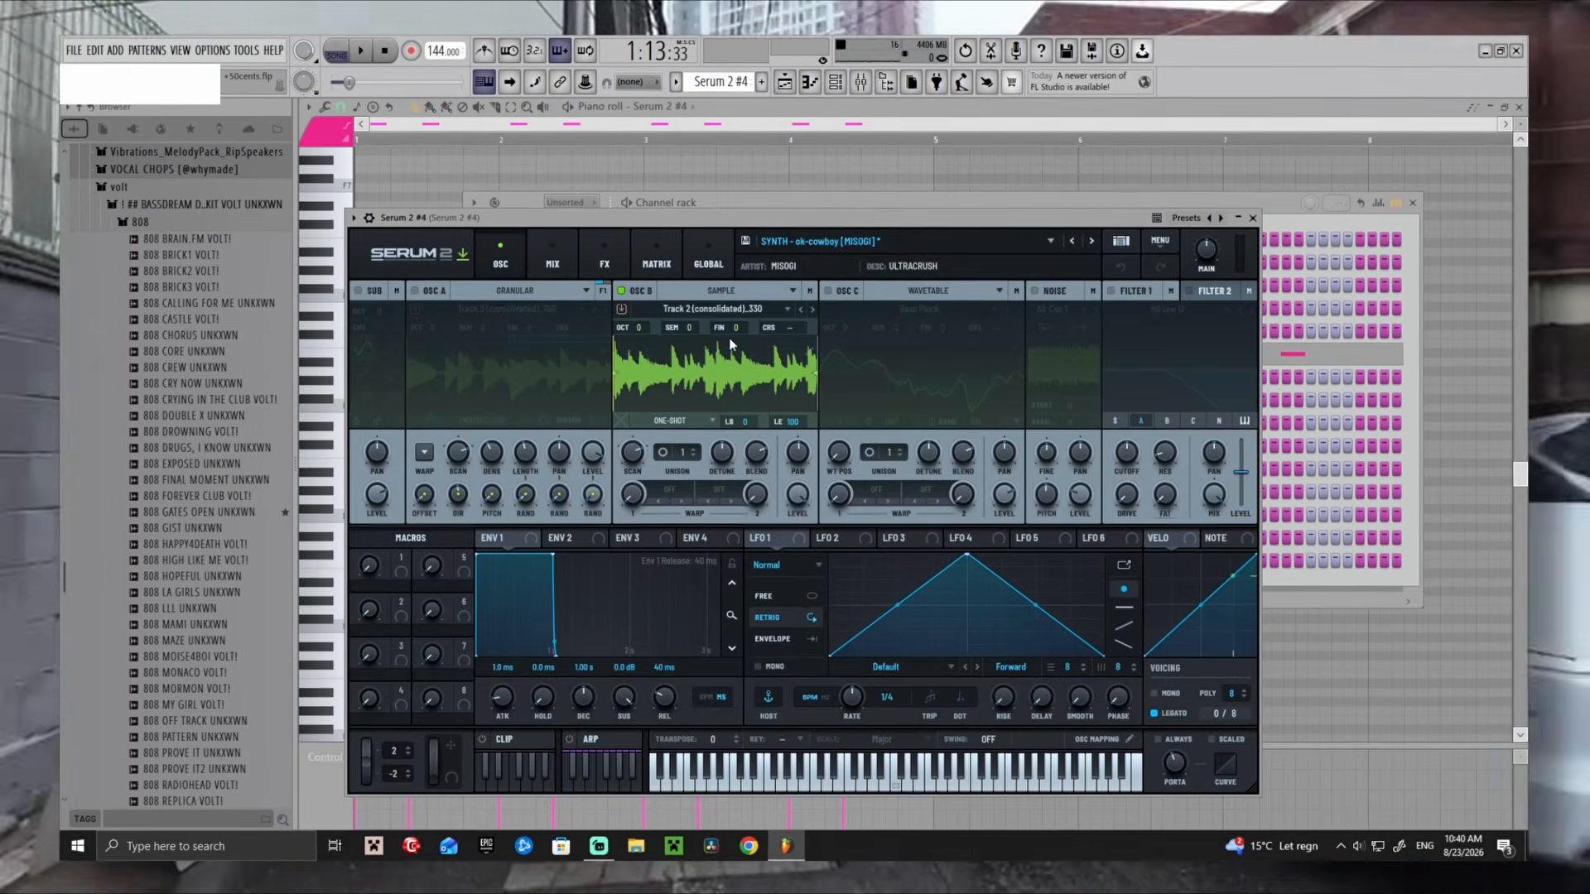
{"action": "key", "text": "space"}
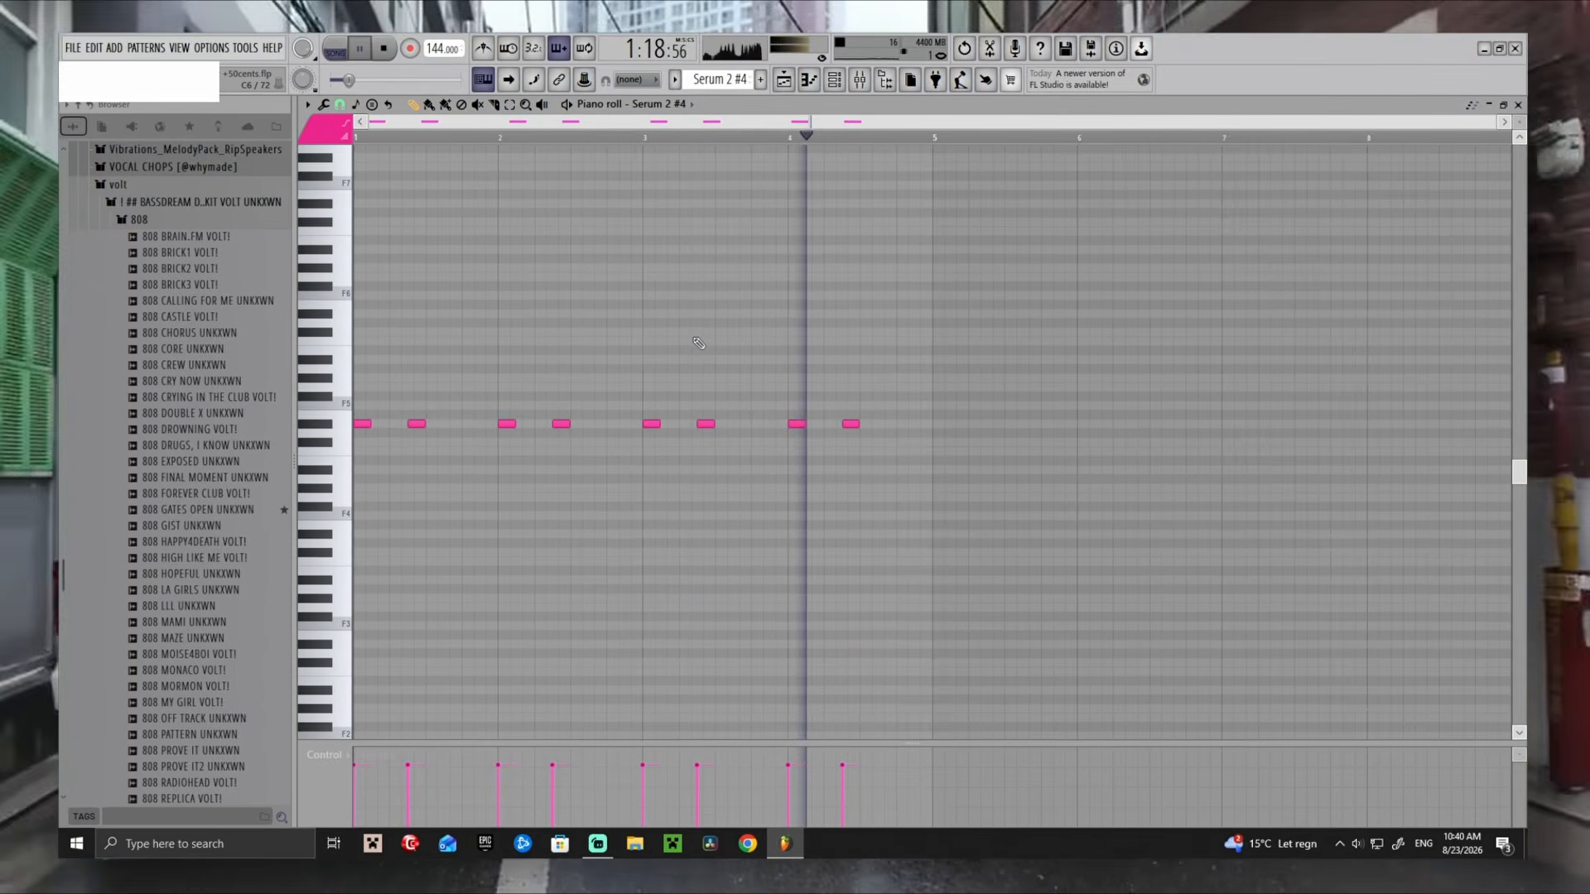
{"action": "left_click", "coordinate": [785, 84]}
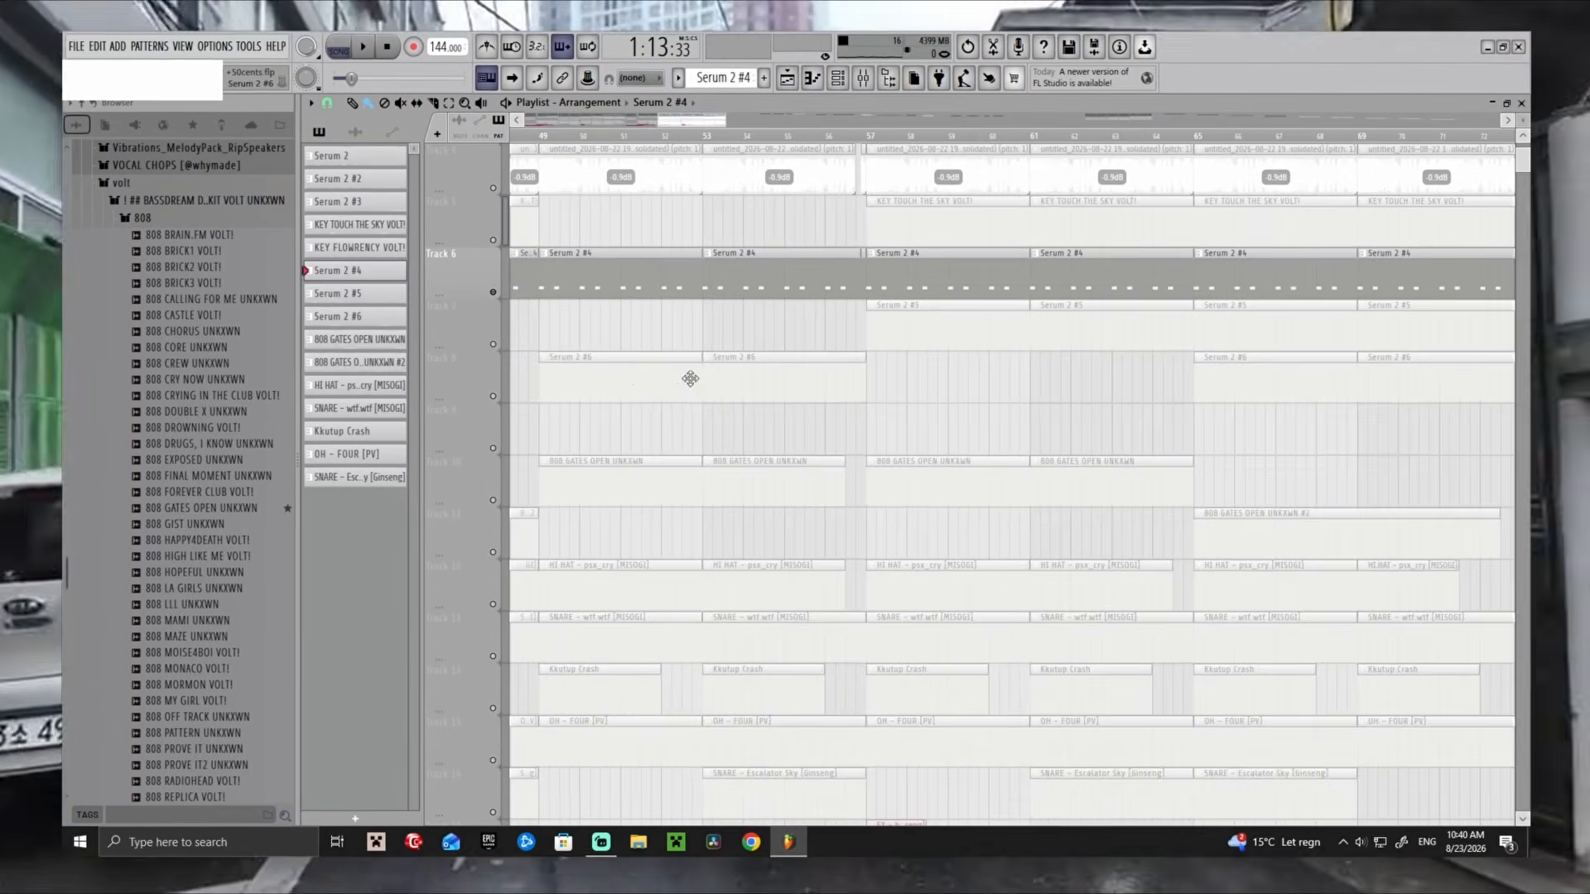
Solo Track 7, play its Serum 2 #5 pattern from bar 57 in the piano roll and show the channel rack
{"action": "left_click", "coordinate": [909, 330]}
{"action": "left_click", "coordinate": [870, 135]}
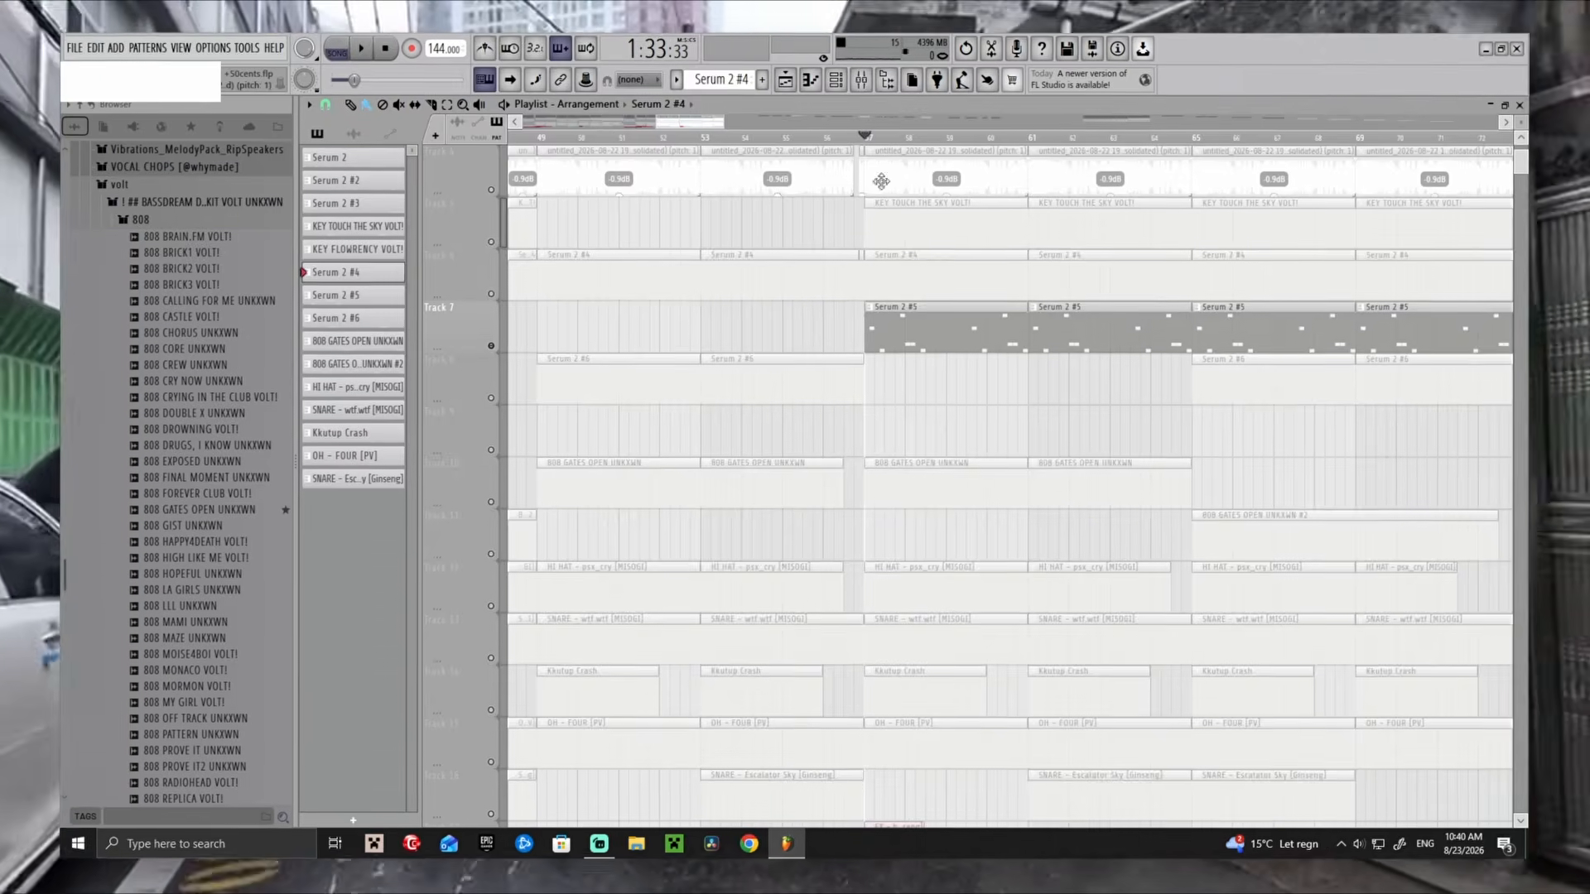
{"action": "left_click", "coordinate": [812, 78]}
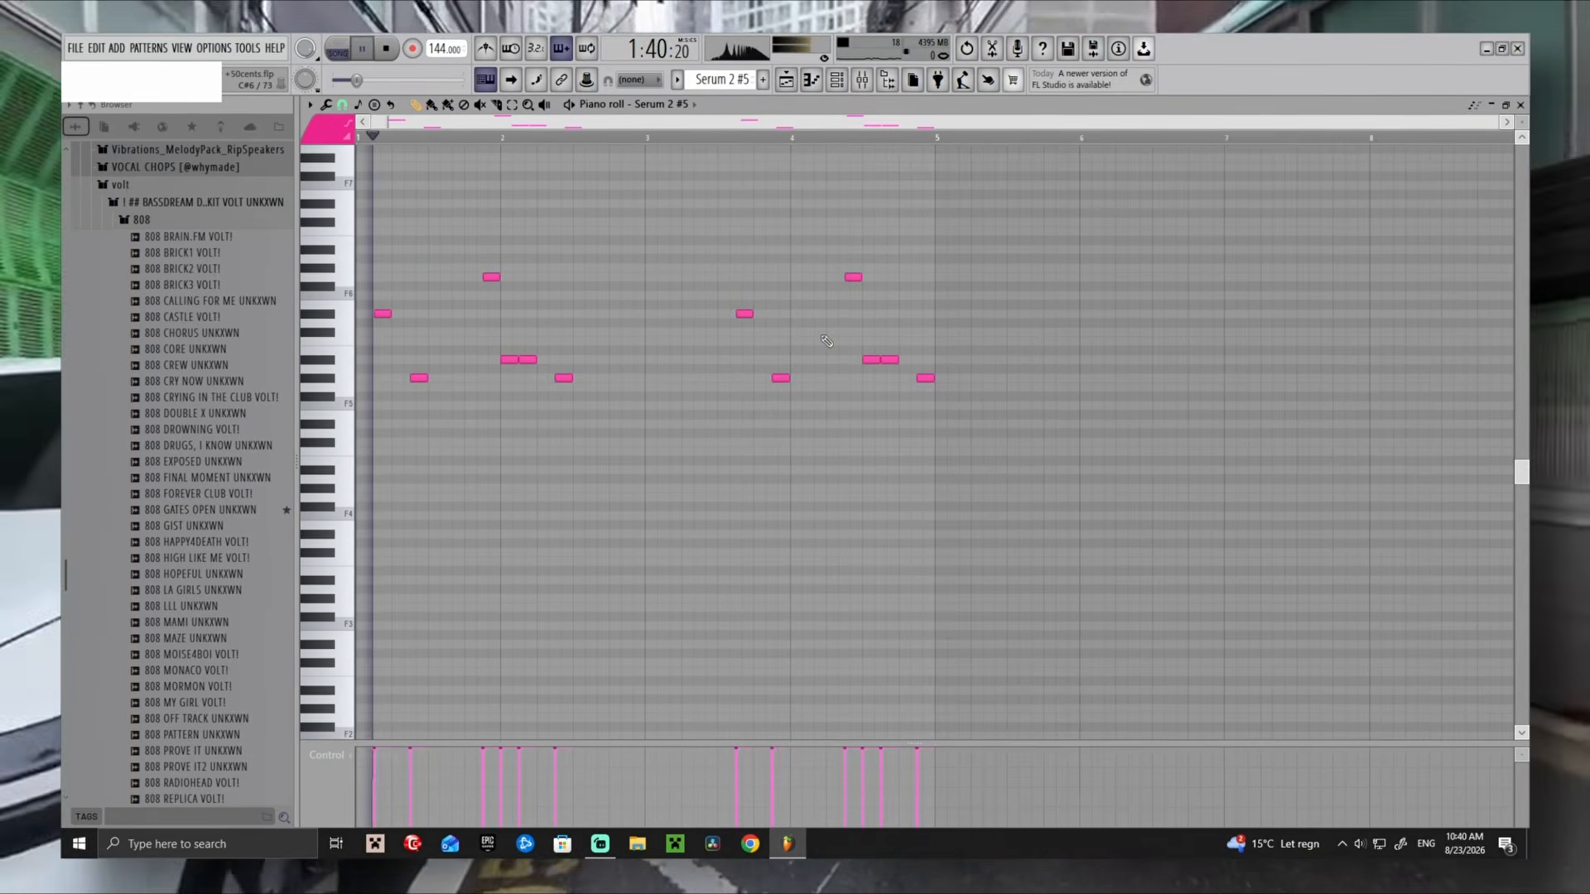
{"action": "left_click", "coordinate": [837, 82]}
{"action": "left_click", "coordinate": [585, 379]}
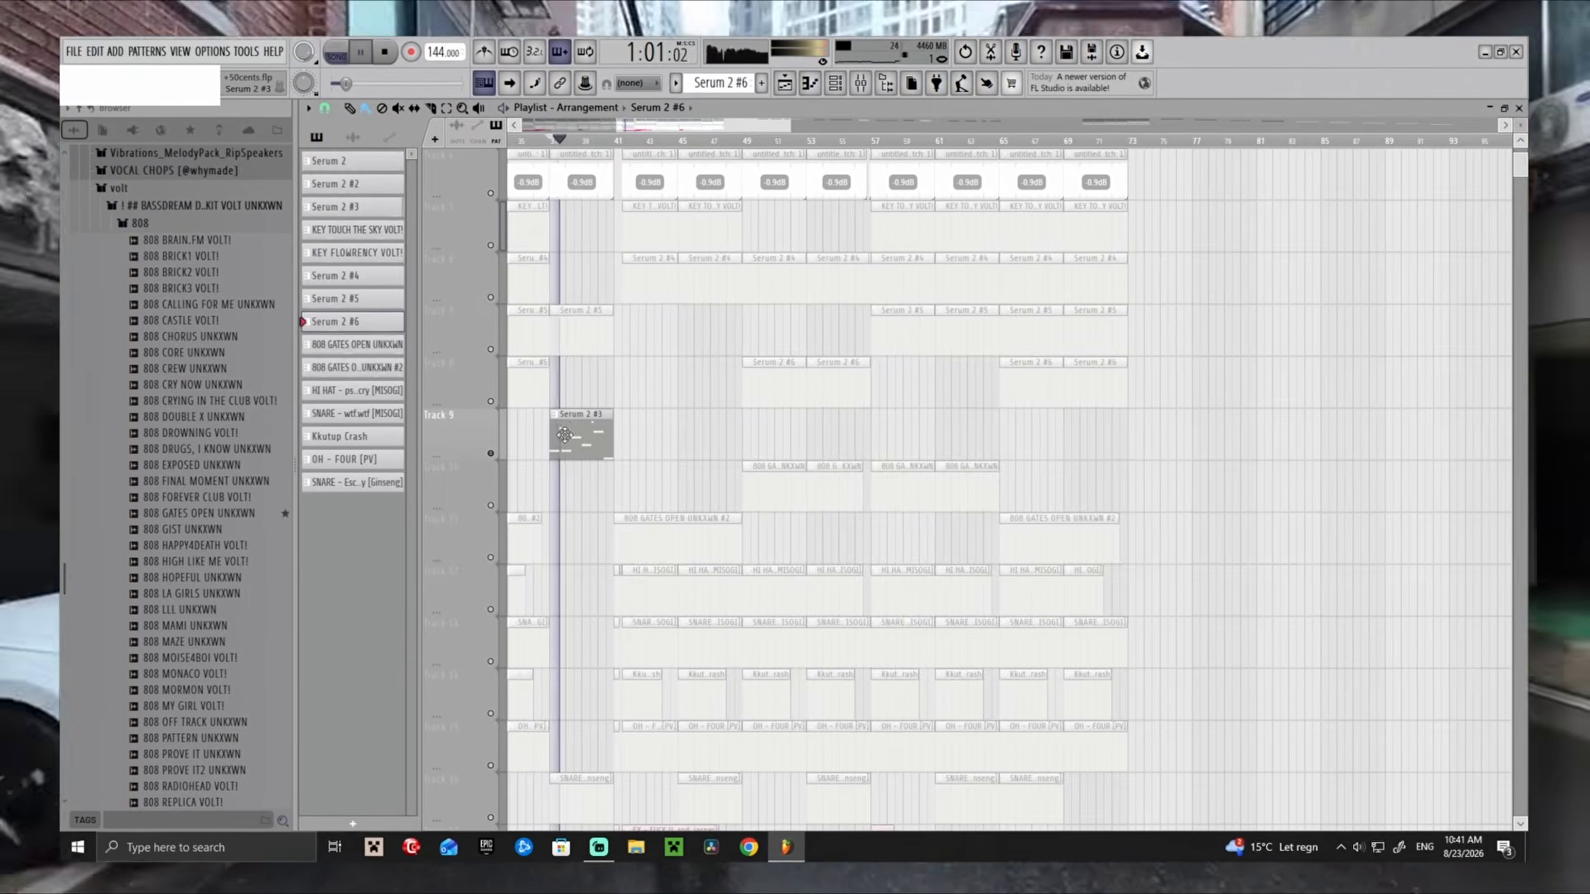
Review the Serum 2 #3 pattern from Track 9 in the piano roll, return to the playlist and stop playback
{"action": "double_click", "coordinate": [564, 435]}
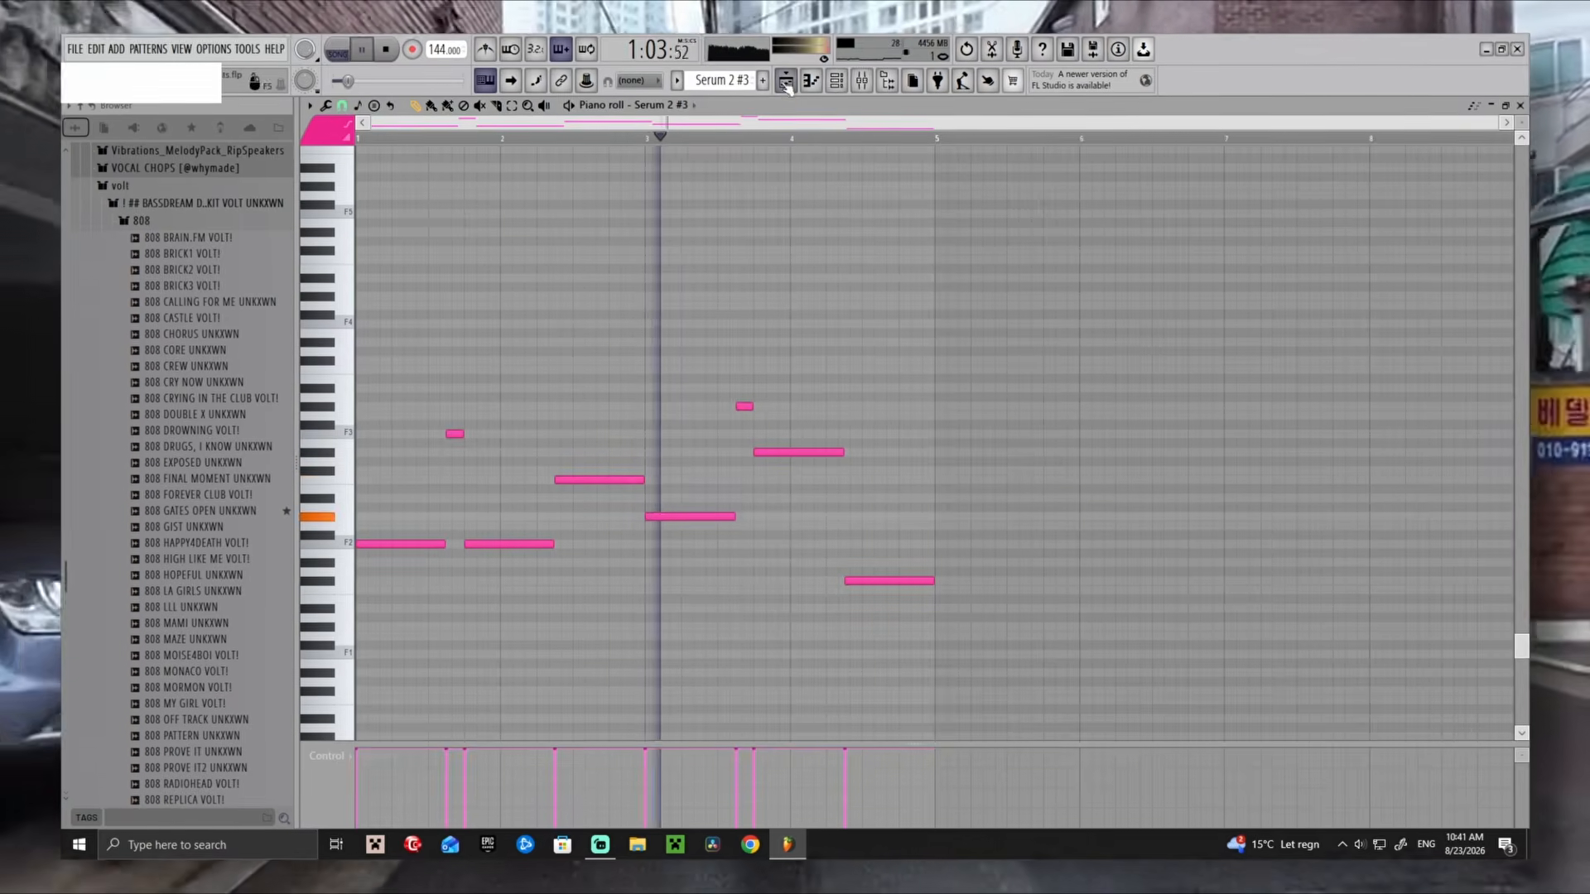
{"action": "left_click", "coordinate": [786, 81]}
{"action": "key", "text": "space"}
Solo Track 12 and play its HI HAT - psx_cry pattern in the piano roll, briefly checking the channel rack
{"action": "scroll", "coordinate": [907, 416], "scroll_direction": "up", "scroll_amount": 3}
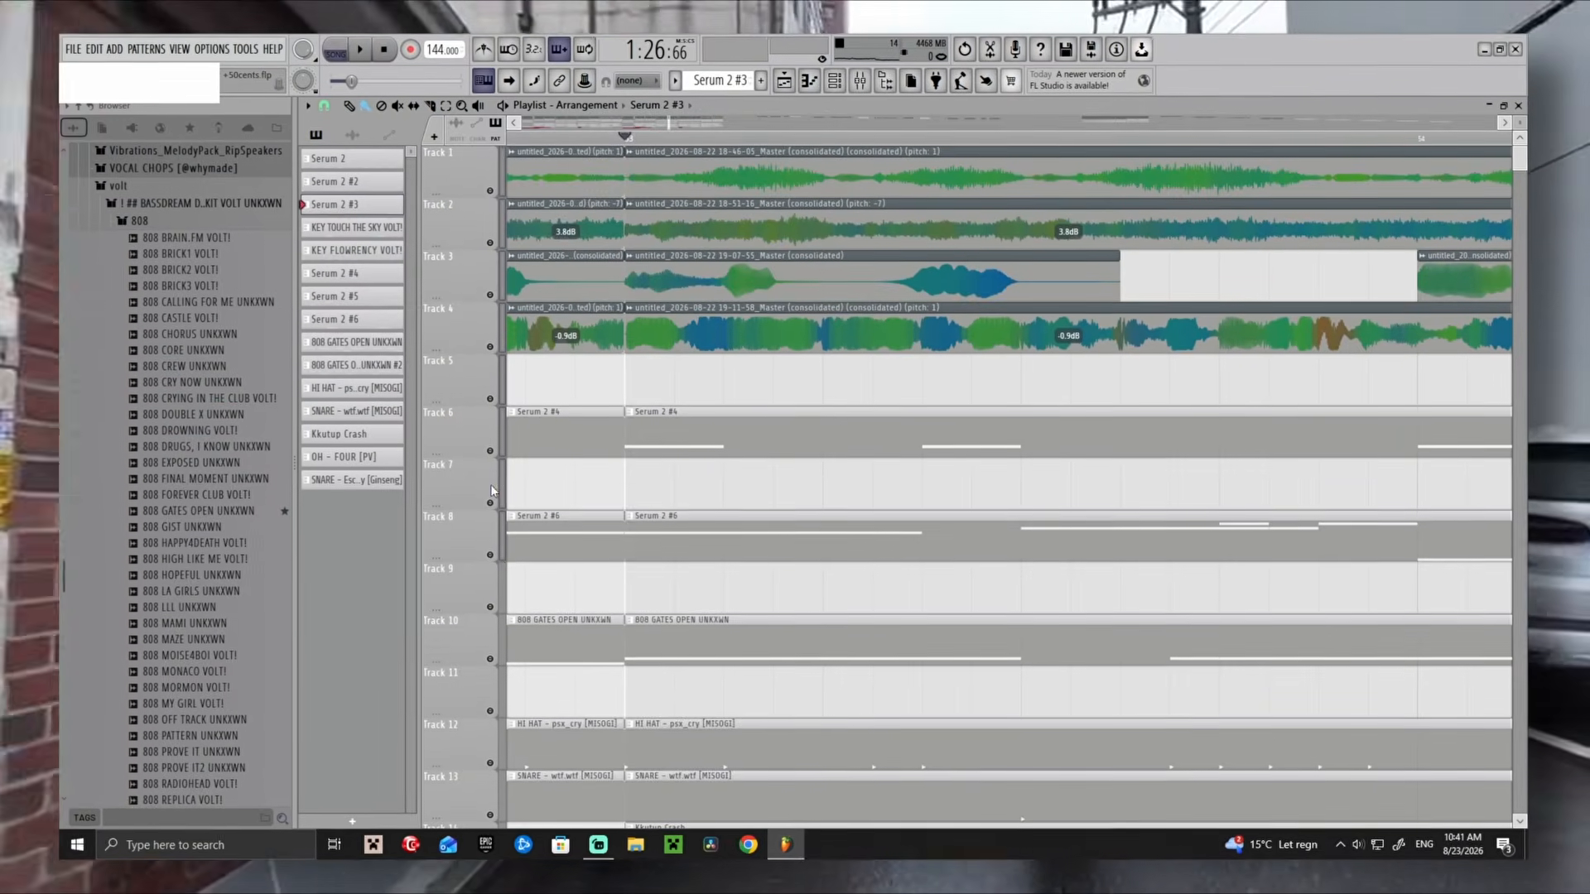
{"action": "scroll", "coordinate": [580, 456], "scroll_direction": "down", "scroll_amount": 11}
{"action": "scroll", "coordinate": [510, 430], "scroll_direction": "up", "scroll_amount": 2}
{"action": "right_click", "coordinate": [494, 403]}
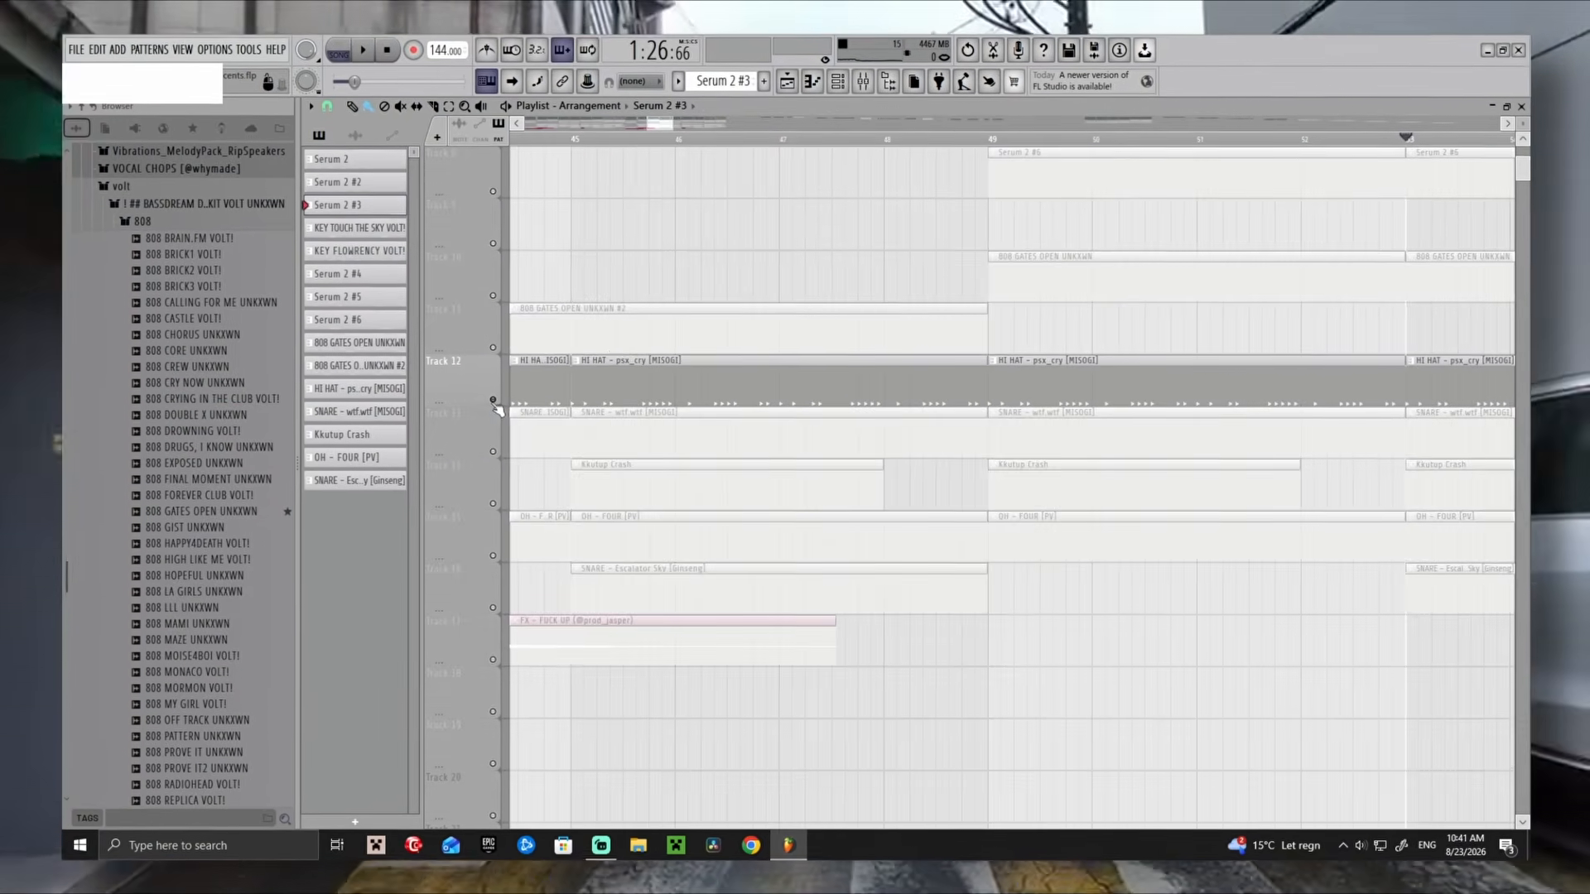
{"action": "double_click", "coordinate": [625, 371]}
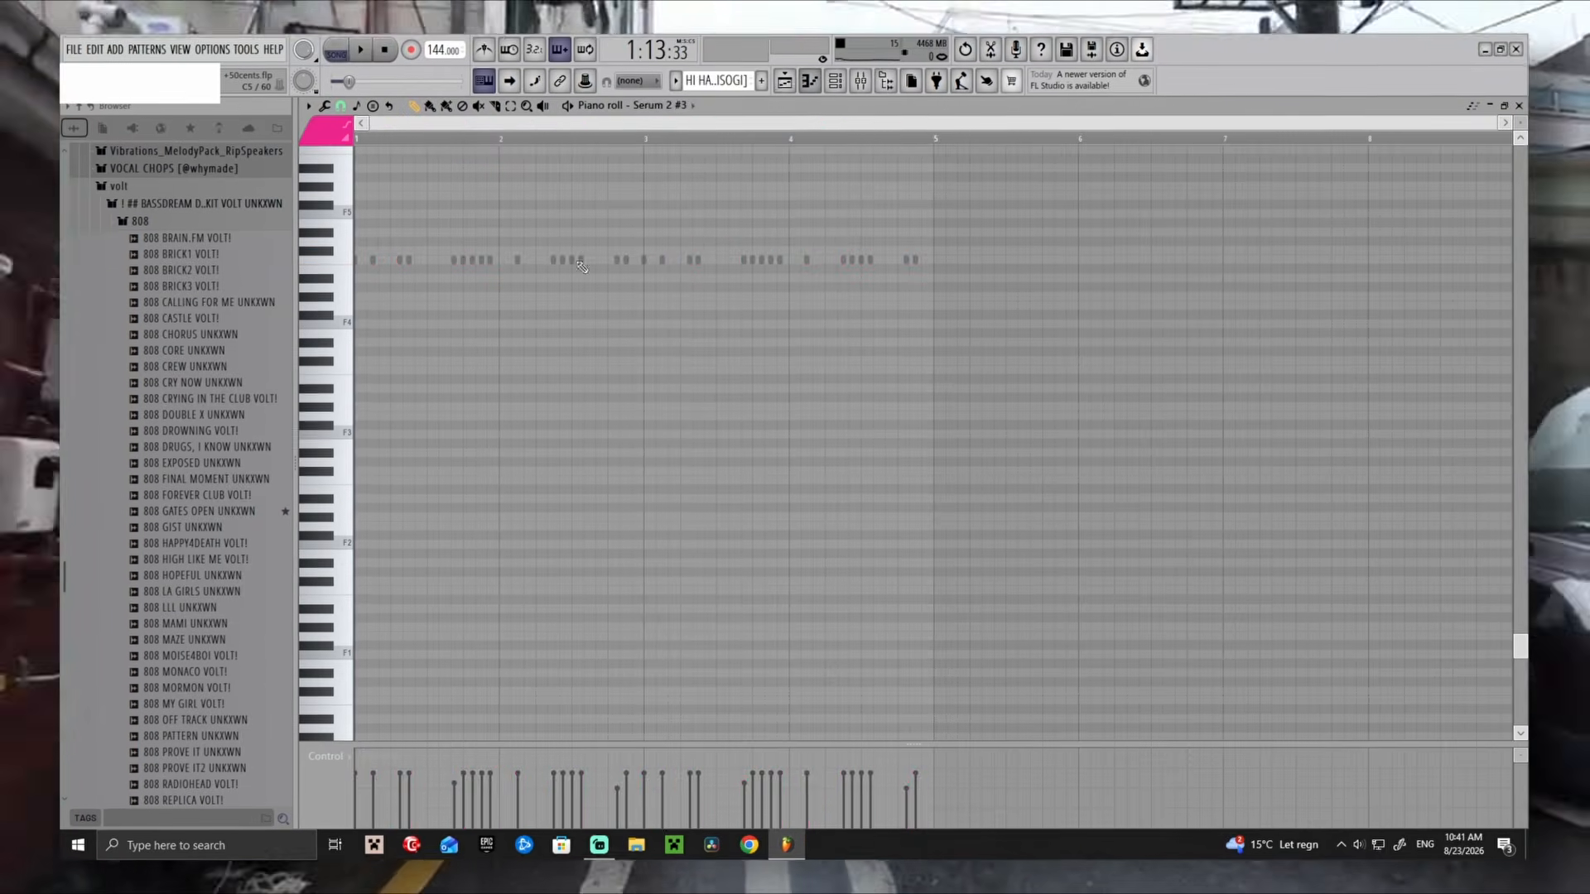
{"action": "key", "text": "space"}
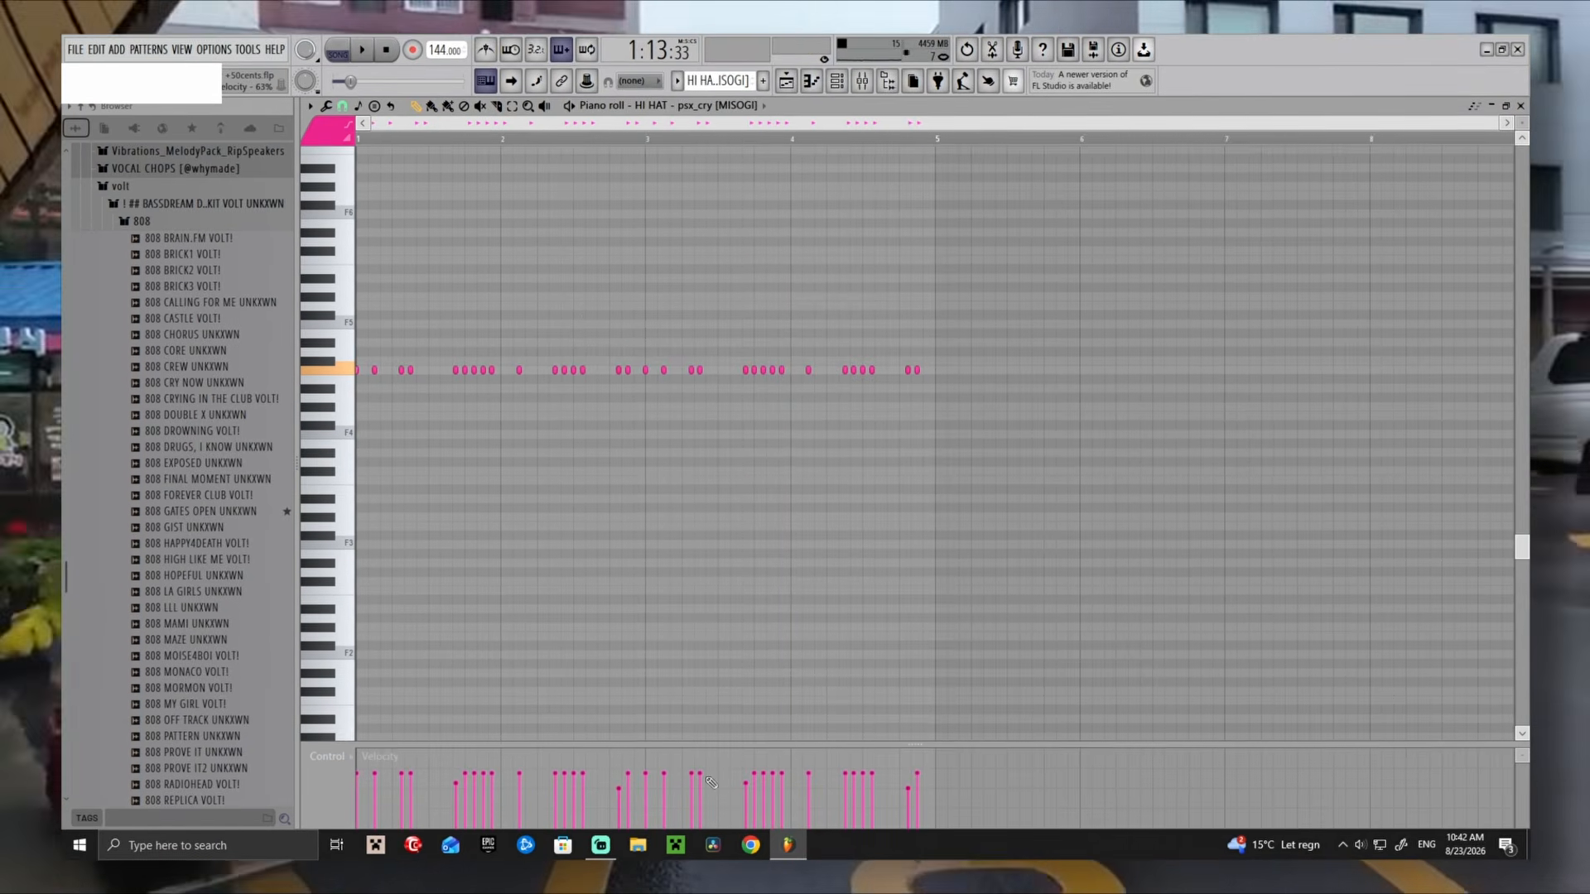
{"action": "left_click", "coordinate": [840, 86]}
{"action": "left_click", "coordinate": [840, 86]}
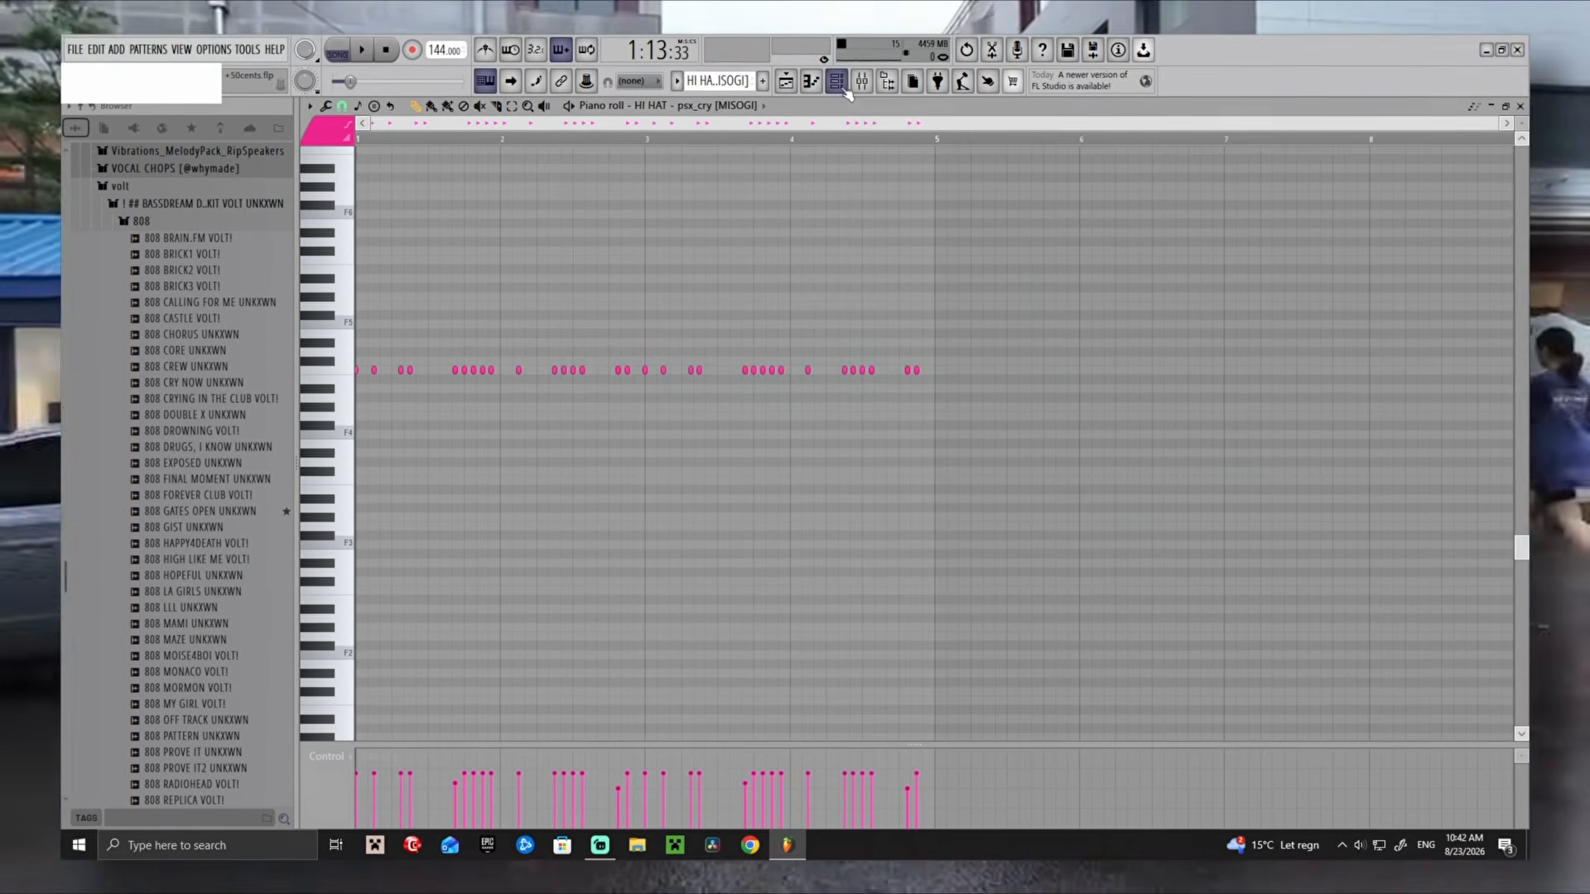
Review the SNARE - wtf wtf pattern from the playlist, and play the OH - FOUR pattern in the piano roll
{"action": "left_click", "coordinate": [792, 86]}
{"action": "double_click", "coordinate": [621, 428]}
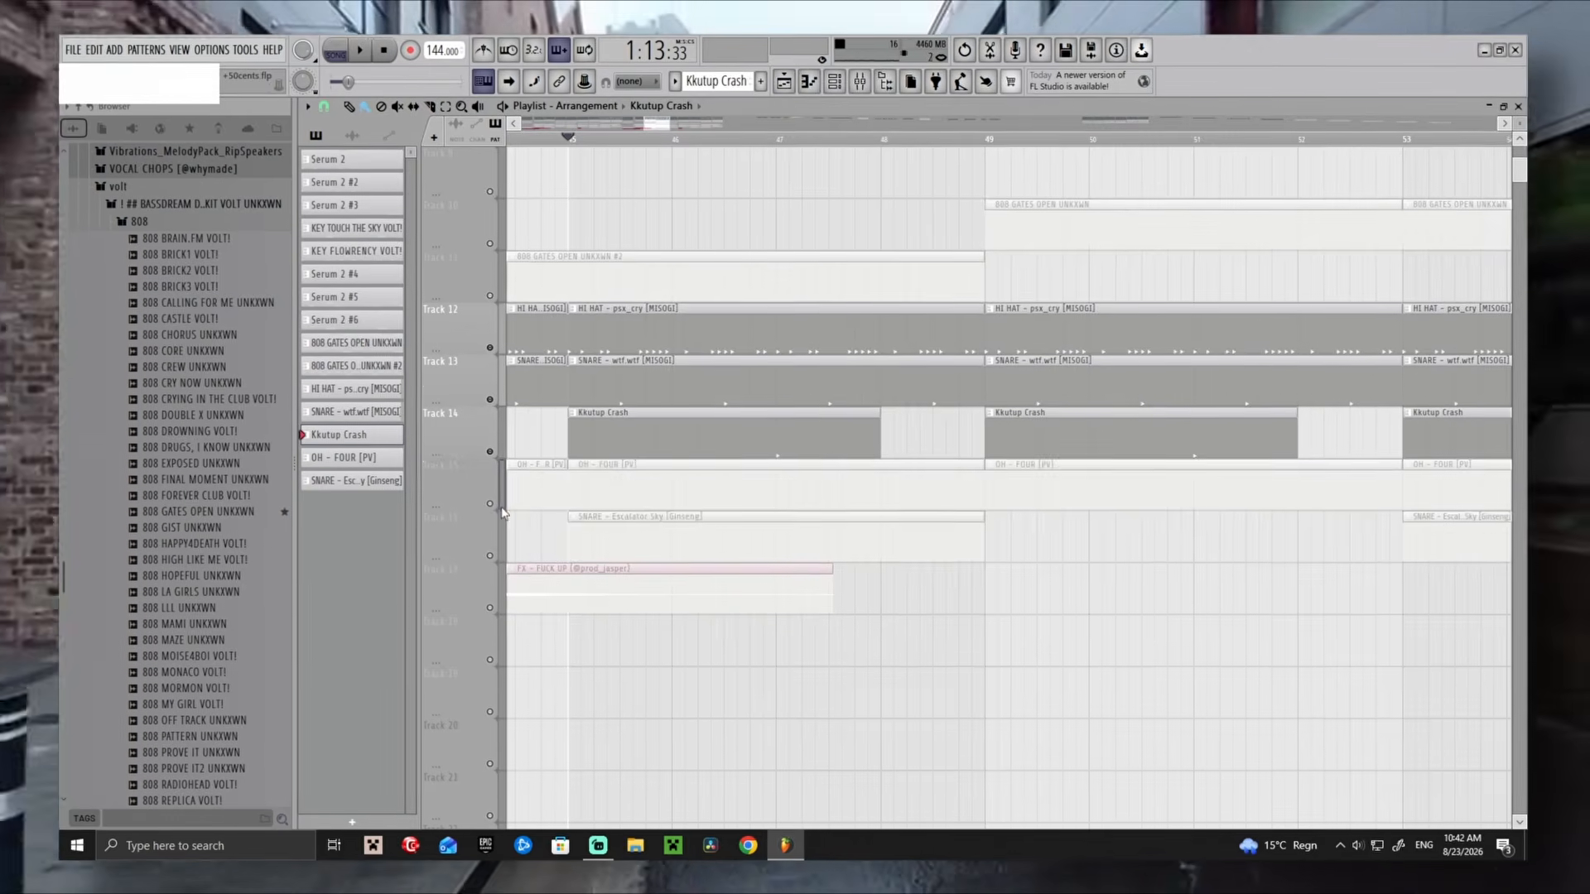
{"action": "double_click", "coordinate": [644, 501]}
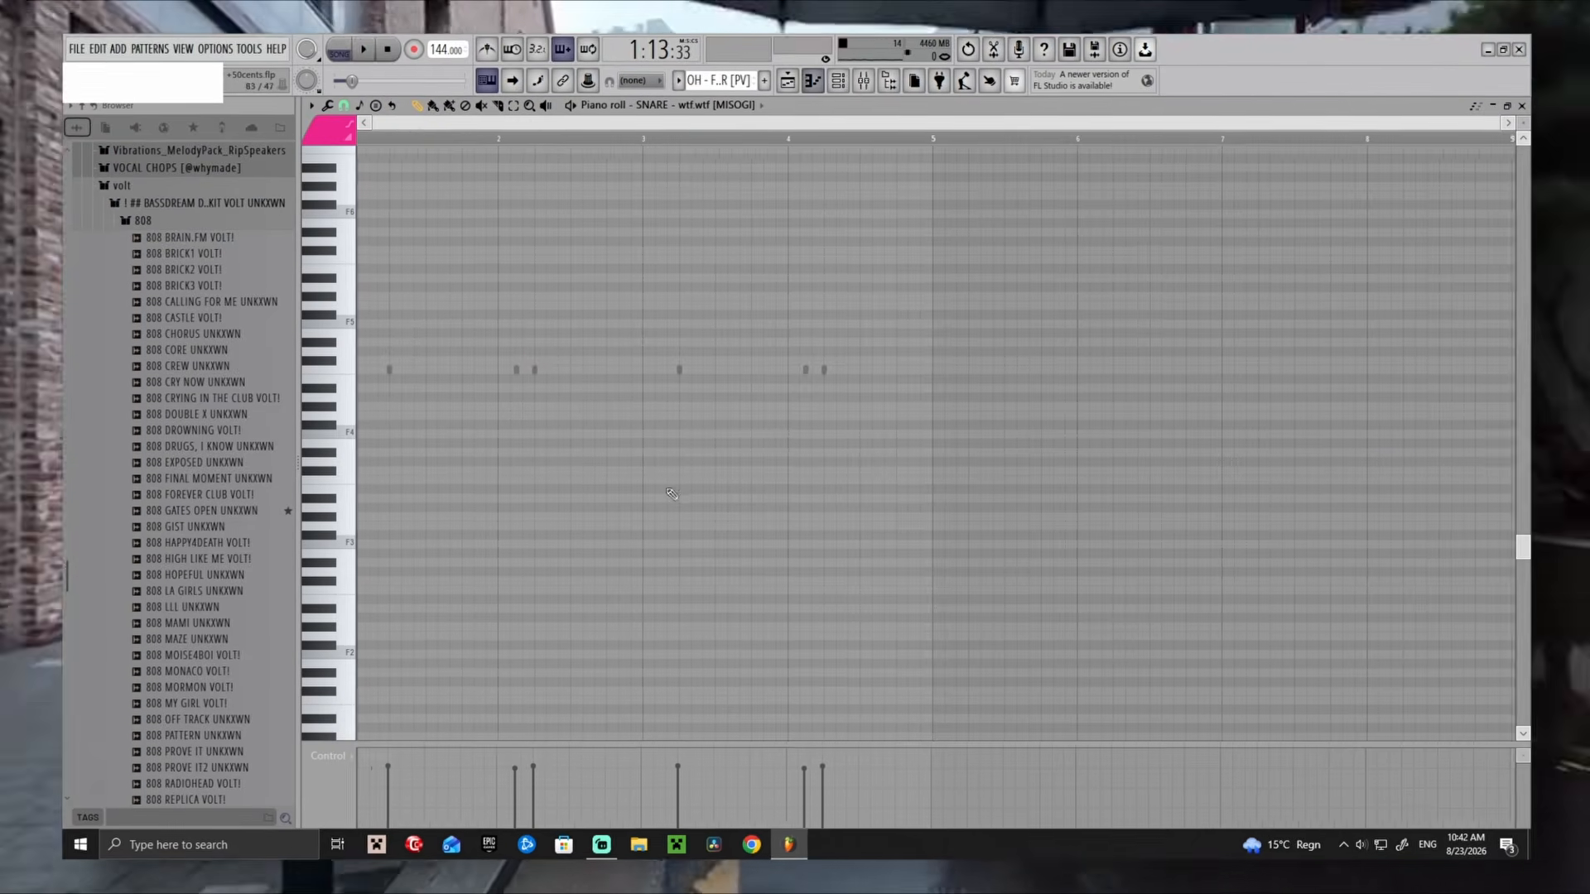
{"action": "key", "text": "space"}
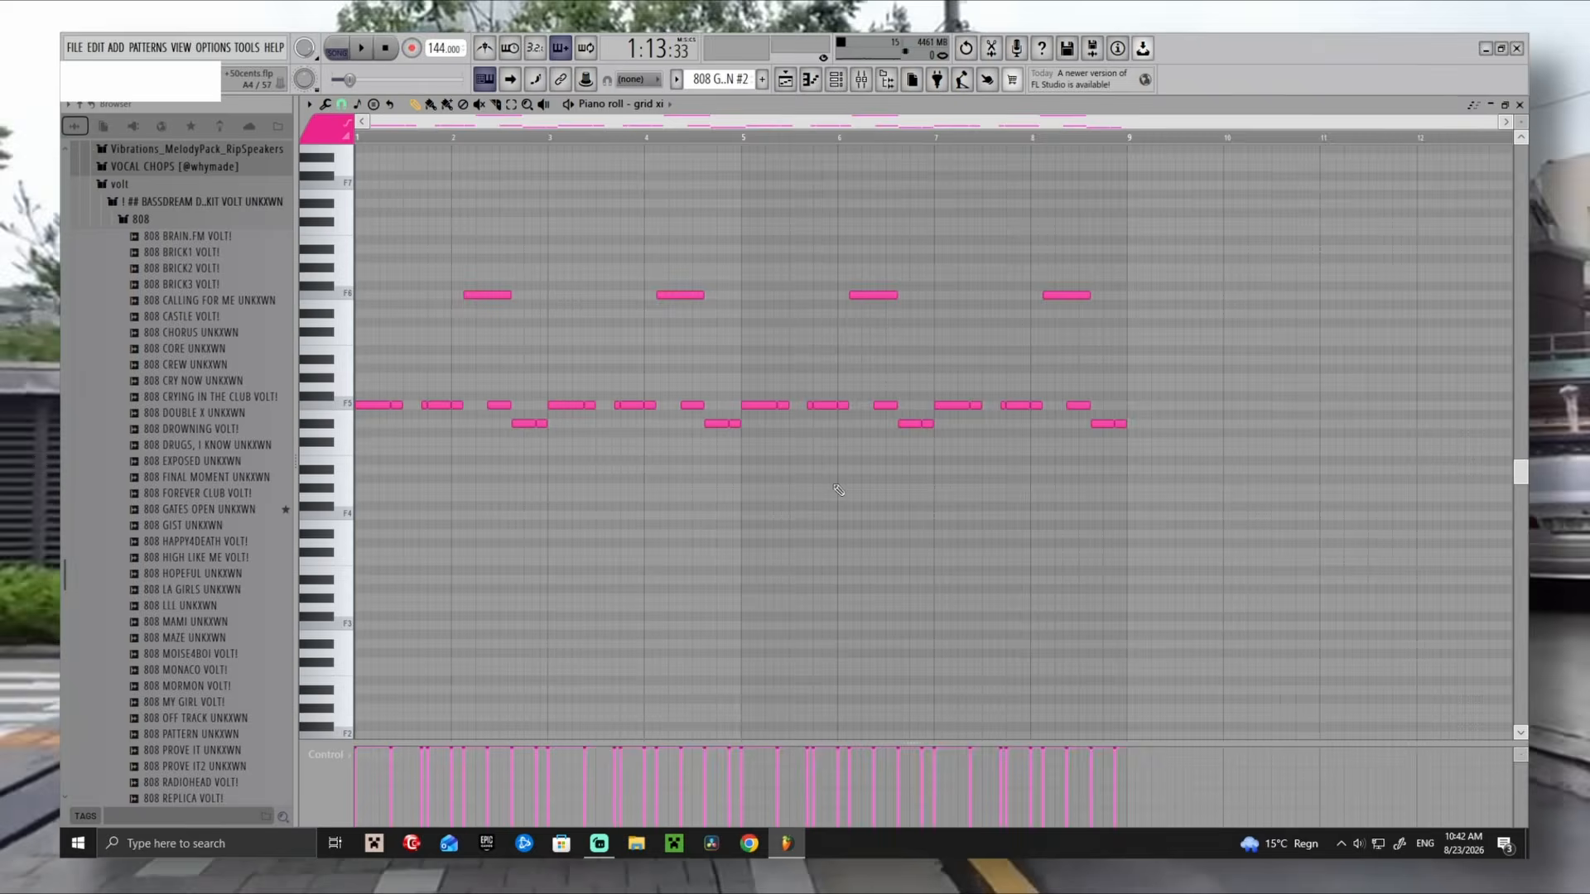
Examine and play the 808 GATES OPEN UNKXWN #2 notes in the piano roll, and return to the playlist
{"action": "scroll", "coordinate": [838, 490], "scroll_direction": "up", "scroll_amount": 2}
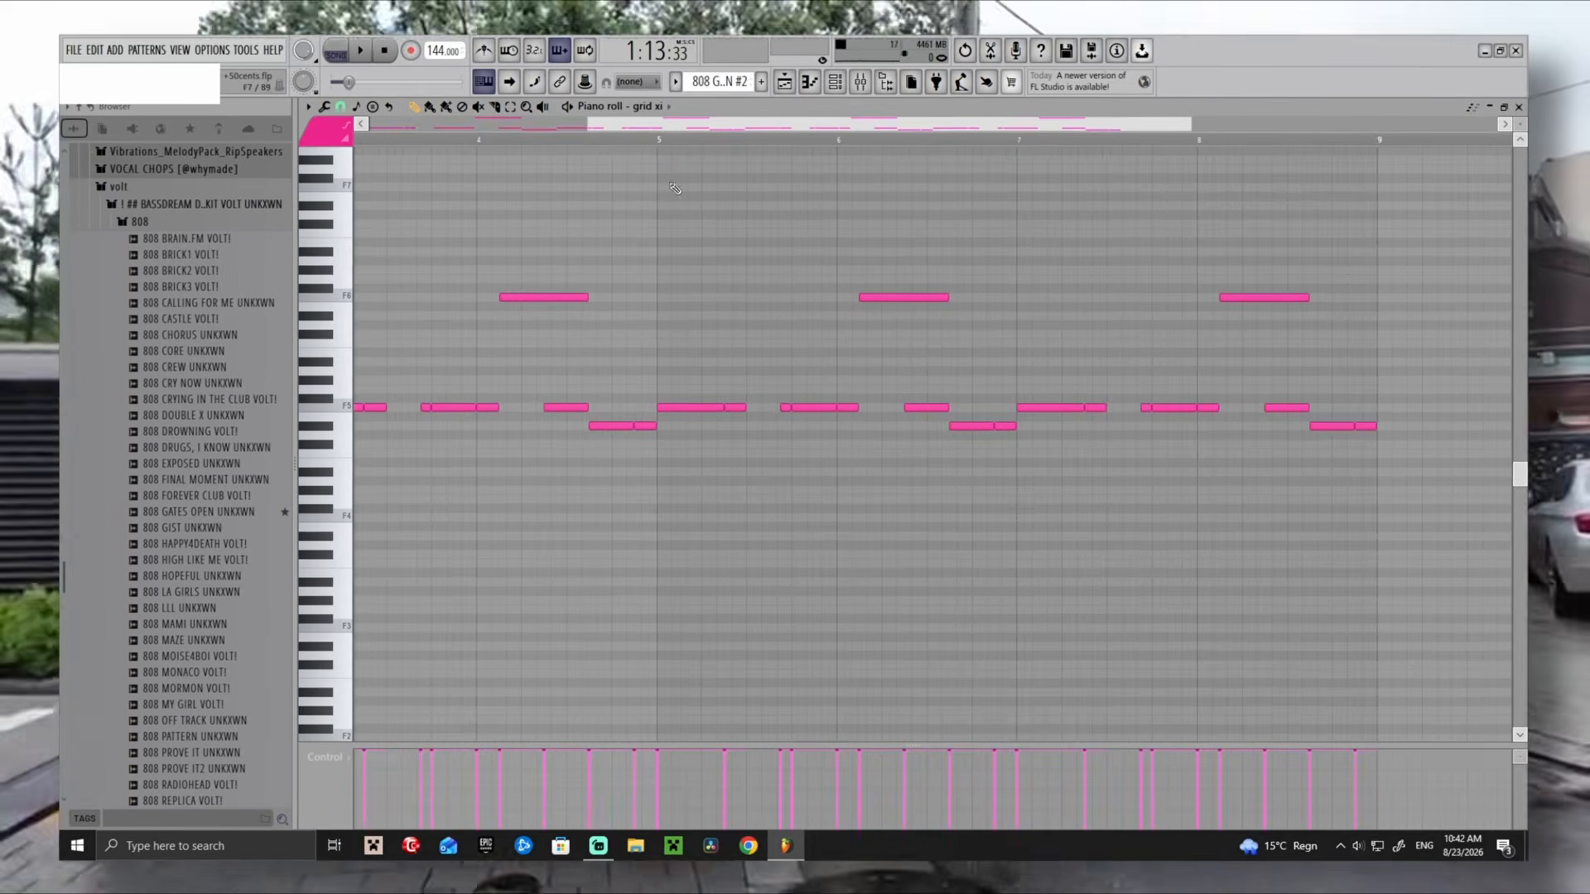
{"action": "scroll", "coordinate": [834, 348], "scroll_direction": "down", "scroll_amount": 2}
{"action": "scroll", "coordinate": [906, 381], "scroll_direction": "up", "scroll_amount": 2}
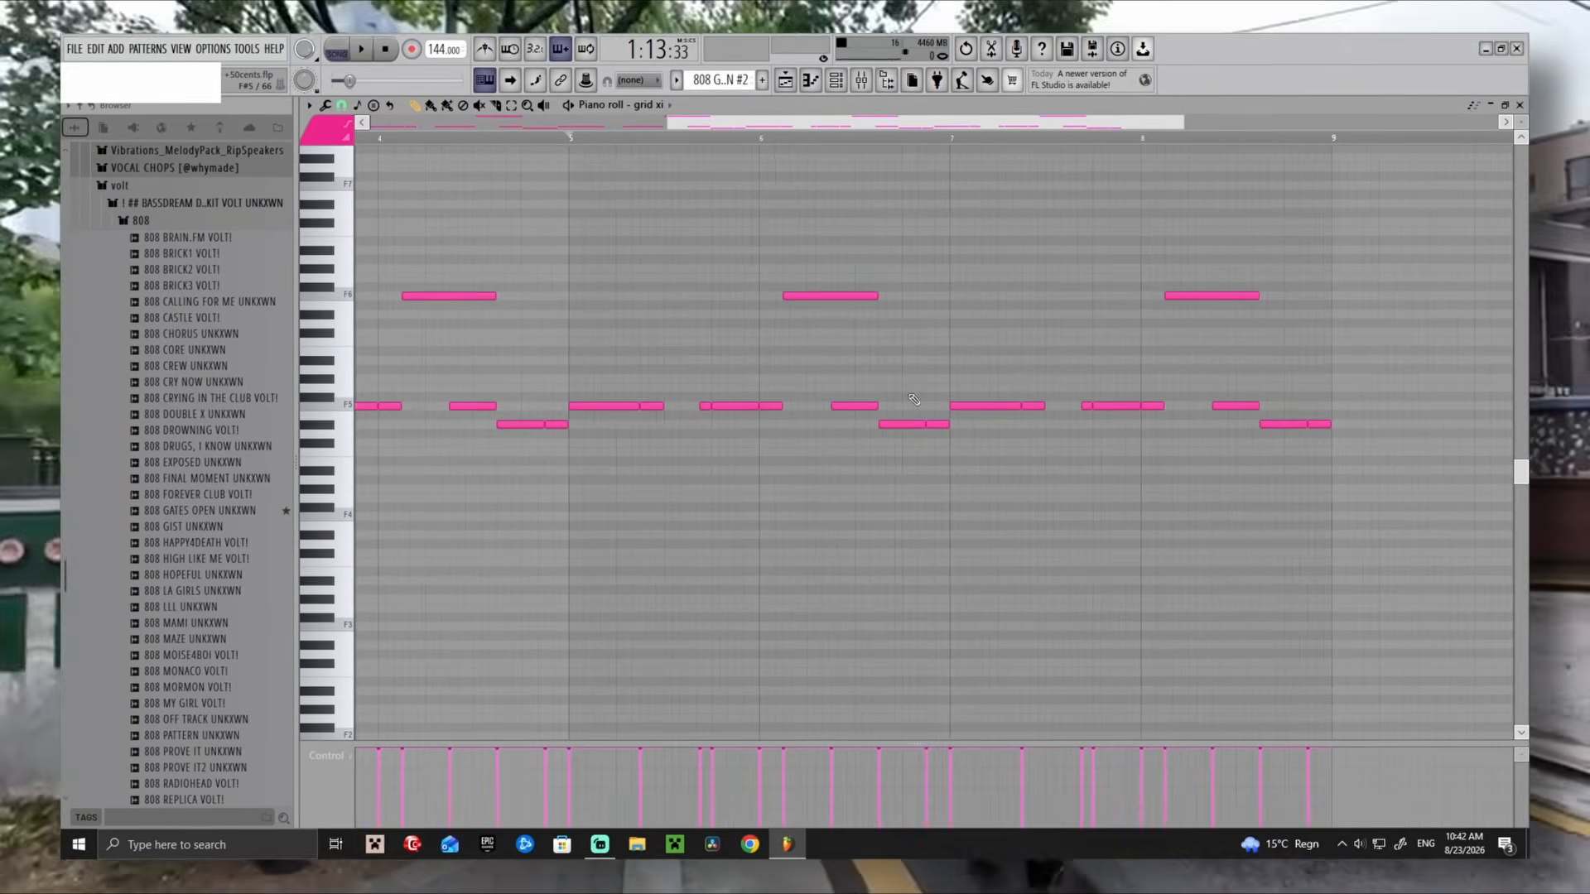
{"action": "key", "text": "space"}
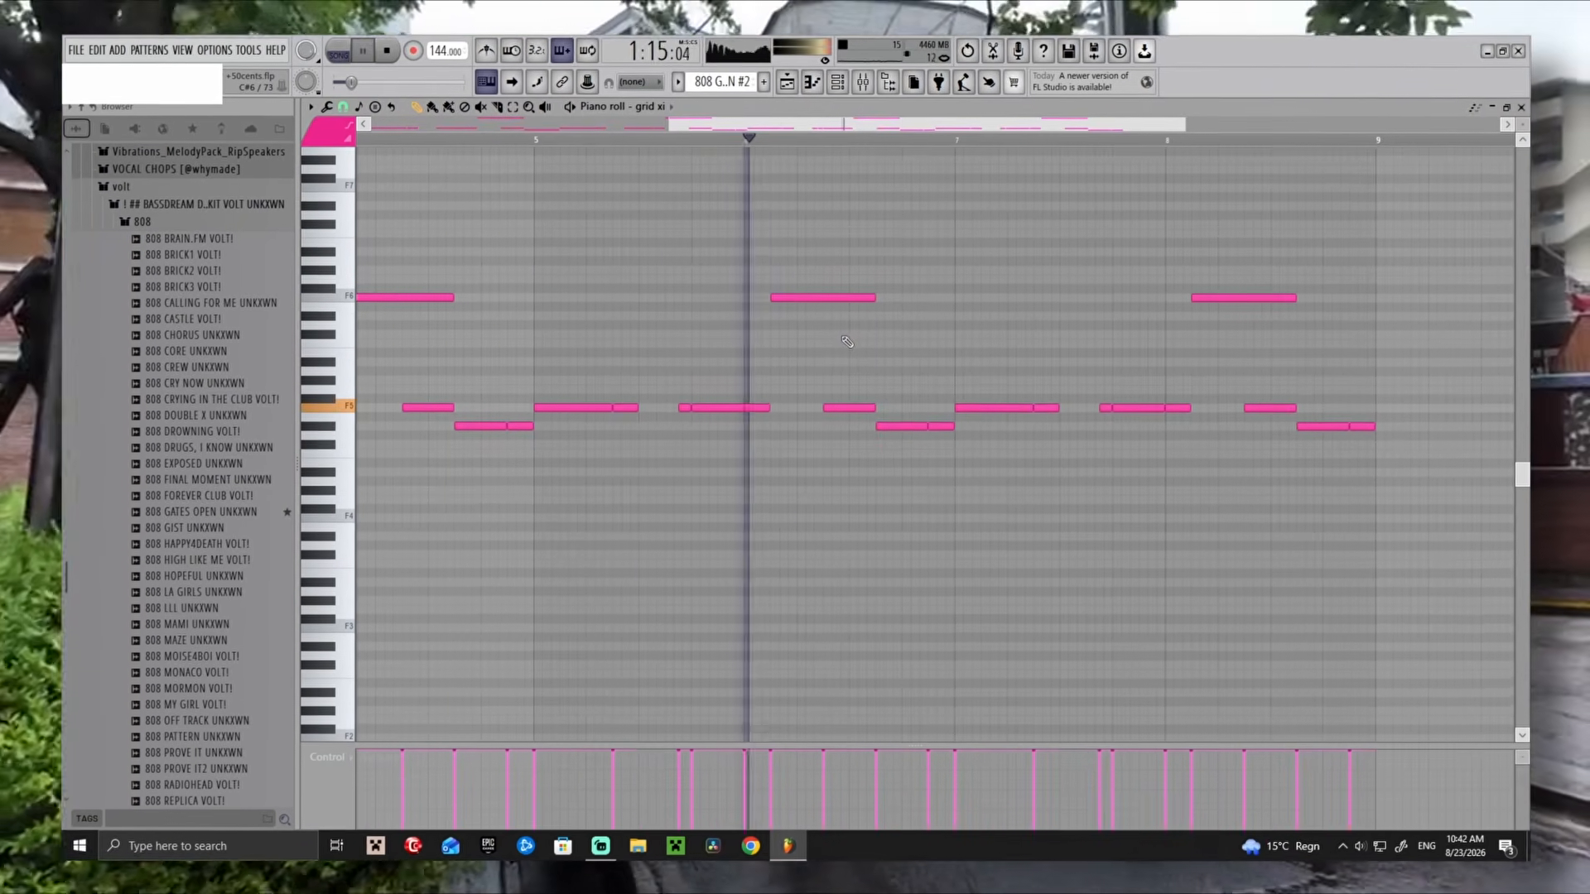
{"action": "scroll", "coordinate": [843, 343], "scroll_direction": "up", "scroll_amount": 1}
{"action": "scroll", "coordinate": [844, 364], "scroll_direction": "down", "scroll_amount": 2}
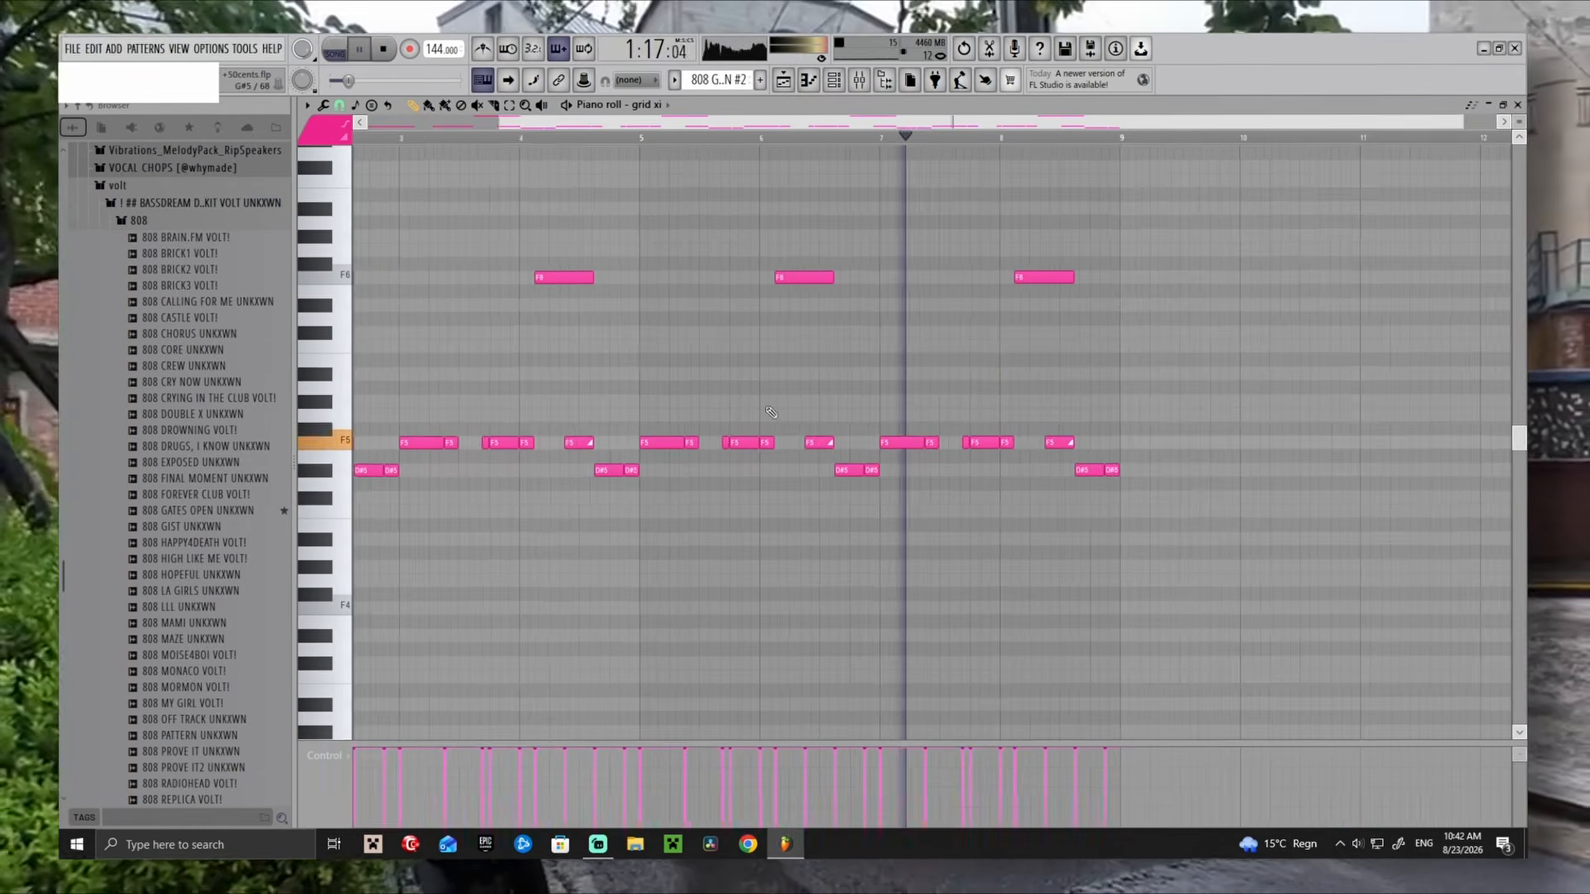
{"action": "scroll", "coordinate": [1186, 572], "scroll_direction": "up", "scroll_amount": 2}
{"action": "scroll", "coordinate": [1190, 572], "scroll_direction": "up", "scroll_amount": 1}
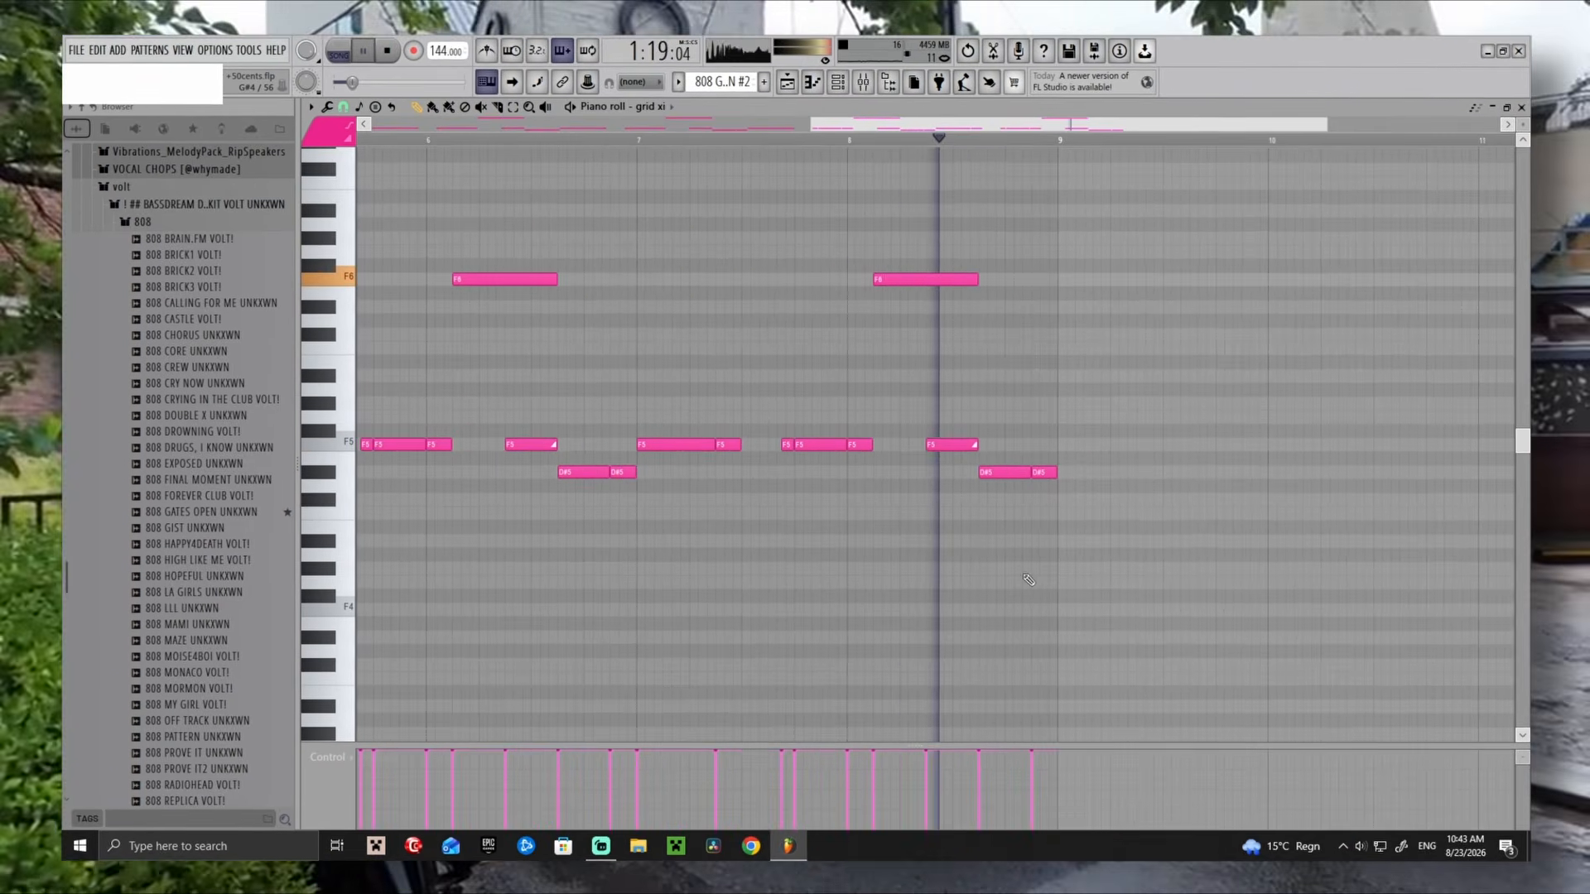
{"action": "key", "text": "space"}
{"action": "left_click", "coordinate": [787, 83]}
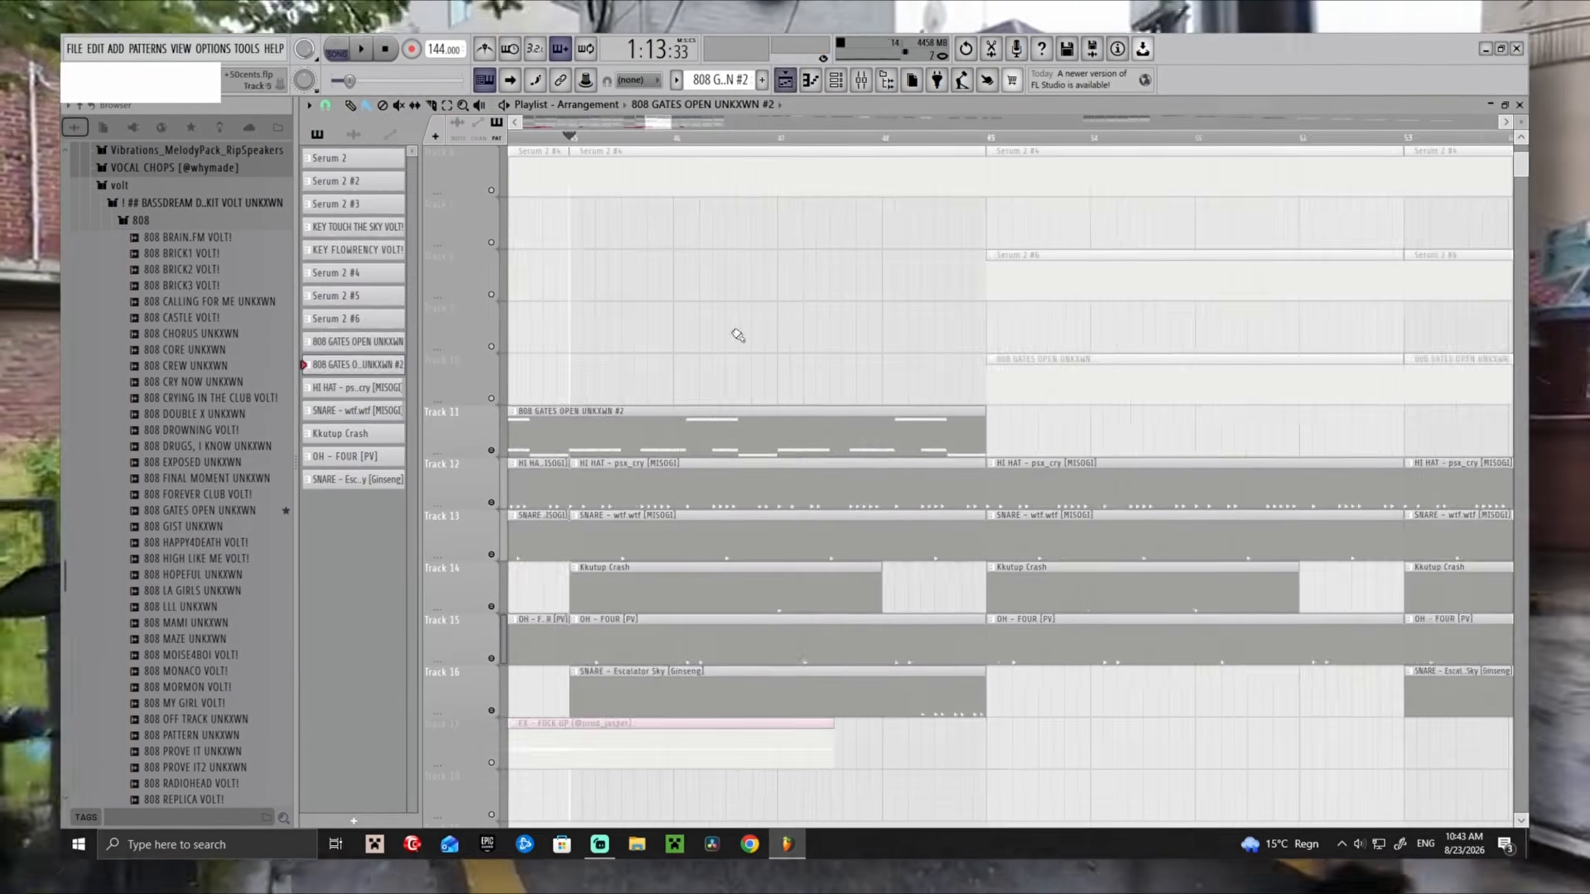
Unmute Track 10, play its 808 GATES OPEN UNKXWN pattern from bar 49 in the piano roll and return to the playlist
{"action": "scroll", "coordinate": [740, 335], "scroll_direction": "down", "scroll_amount": 2}
{"action": "scroll", "coordinate": [1076, 457], "scroll_direction": "up", "scroll_amount": 3}
{"action": "left_click", "coordinate": [490, 397]}
{"action": "scroll", "coordinate": [591, 433], "scroll_direction": "down", "scroll_amount": 3}
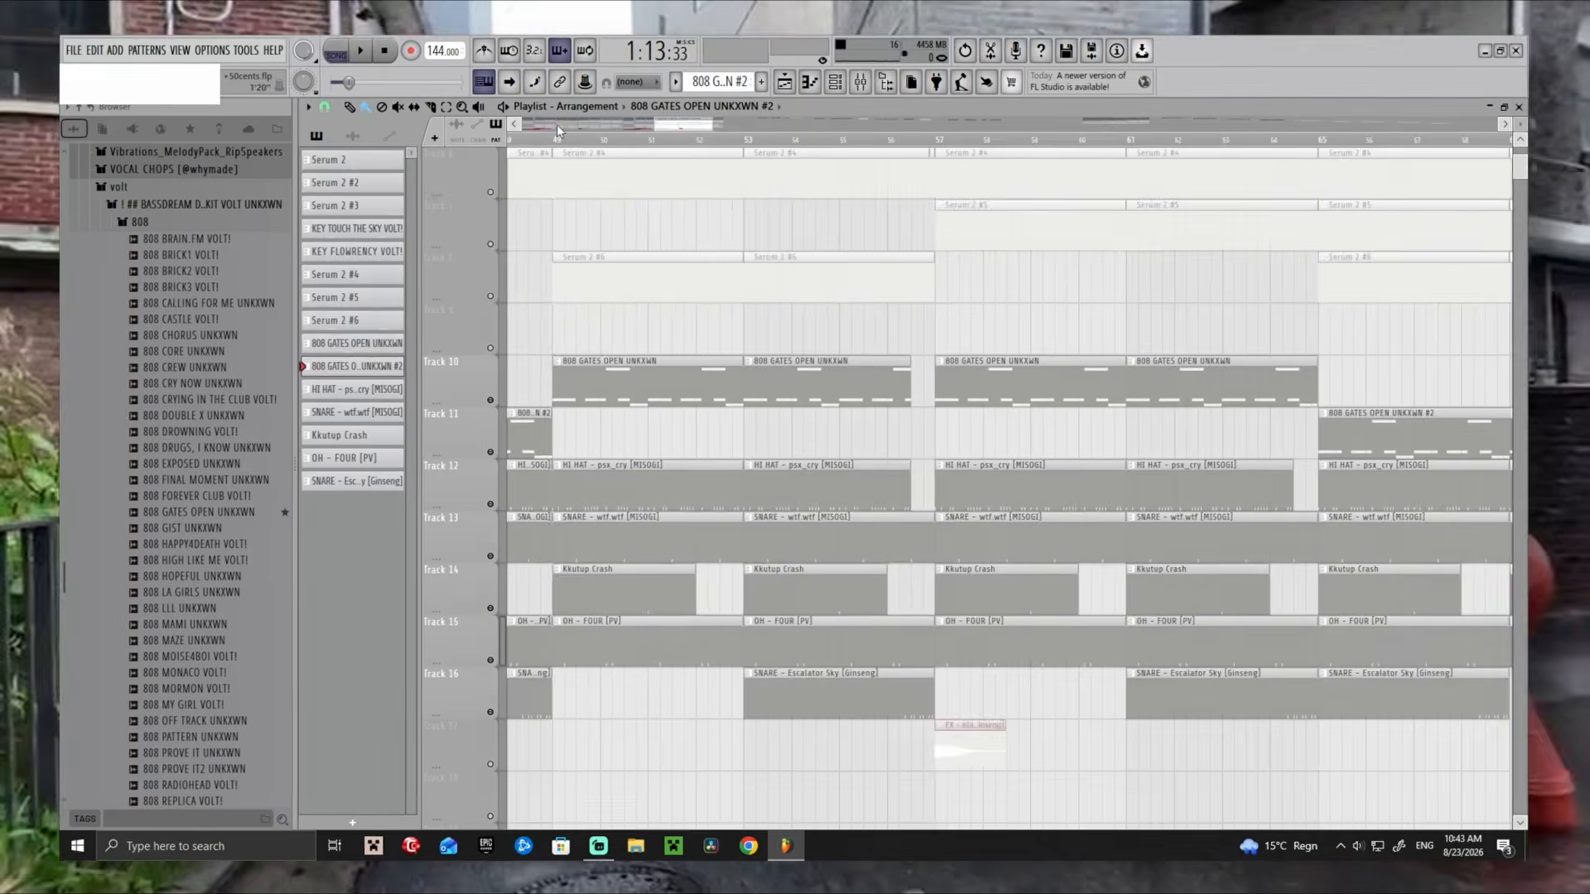
{"action": "left_click", "coordinate": [556, 134]}
{"action": "key", "text": "space"}
{"action": "double_click", "coordinate": [608, 365]}
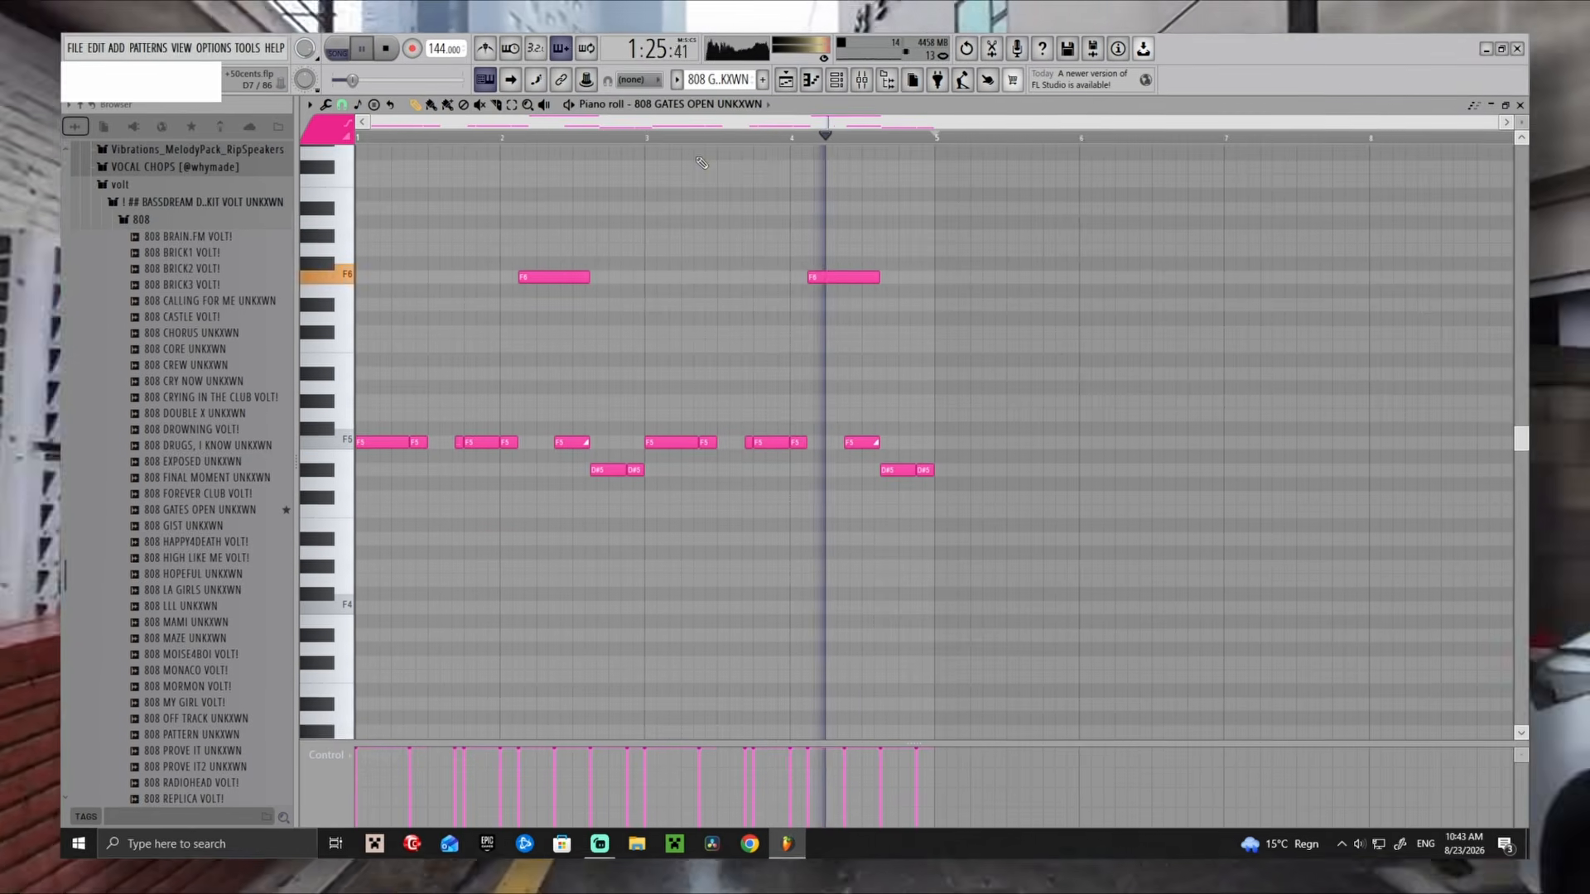
{"action": "key", "text": "space"}
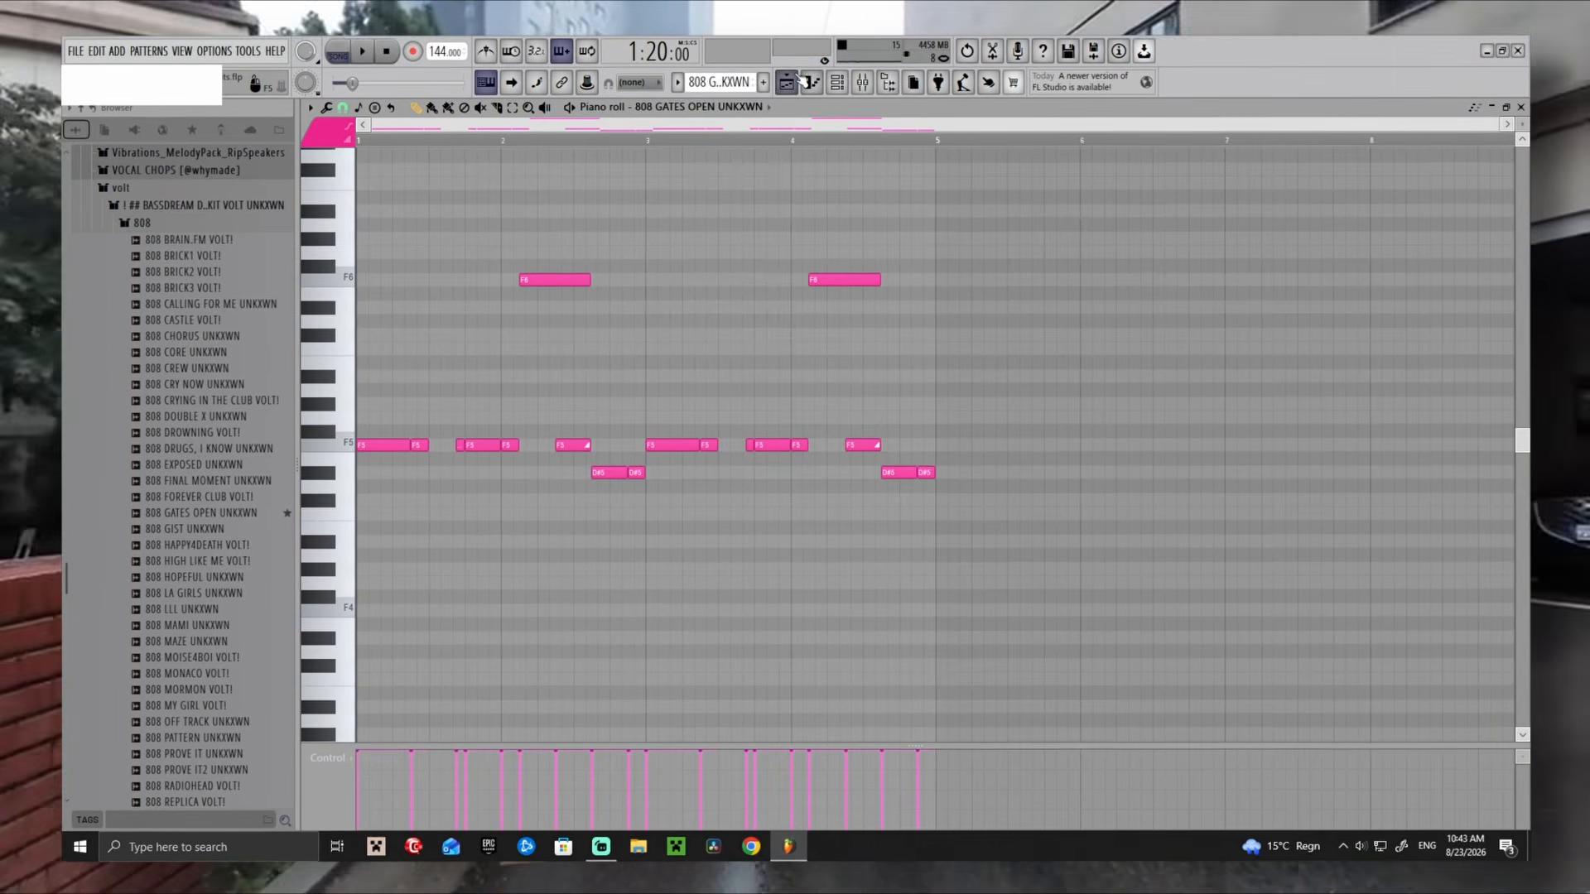
{"action": "key", "text": "F5"}
Unmute the FX clips on Tracks 17 and 18
{"action": "scroll", "coordinate": [669, 348], "scroll_direction": "down", "scroll_amount": 2}
{"action": "scroll", "coordinate": [655, 364], "scroll_direction": "down", "scroll_amount": 4}
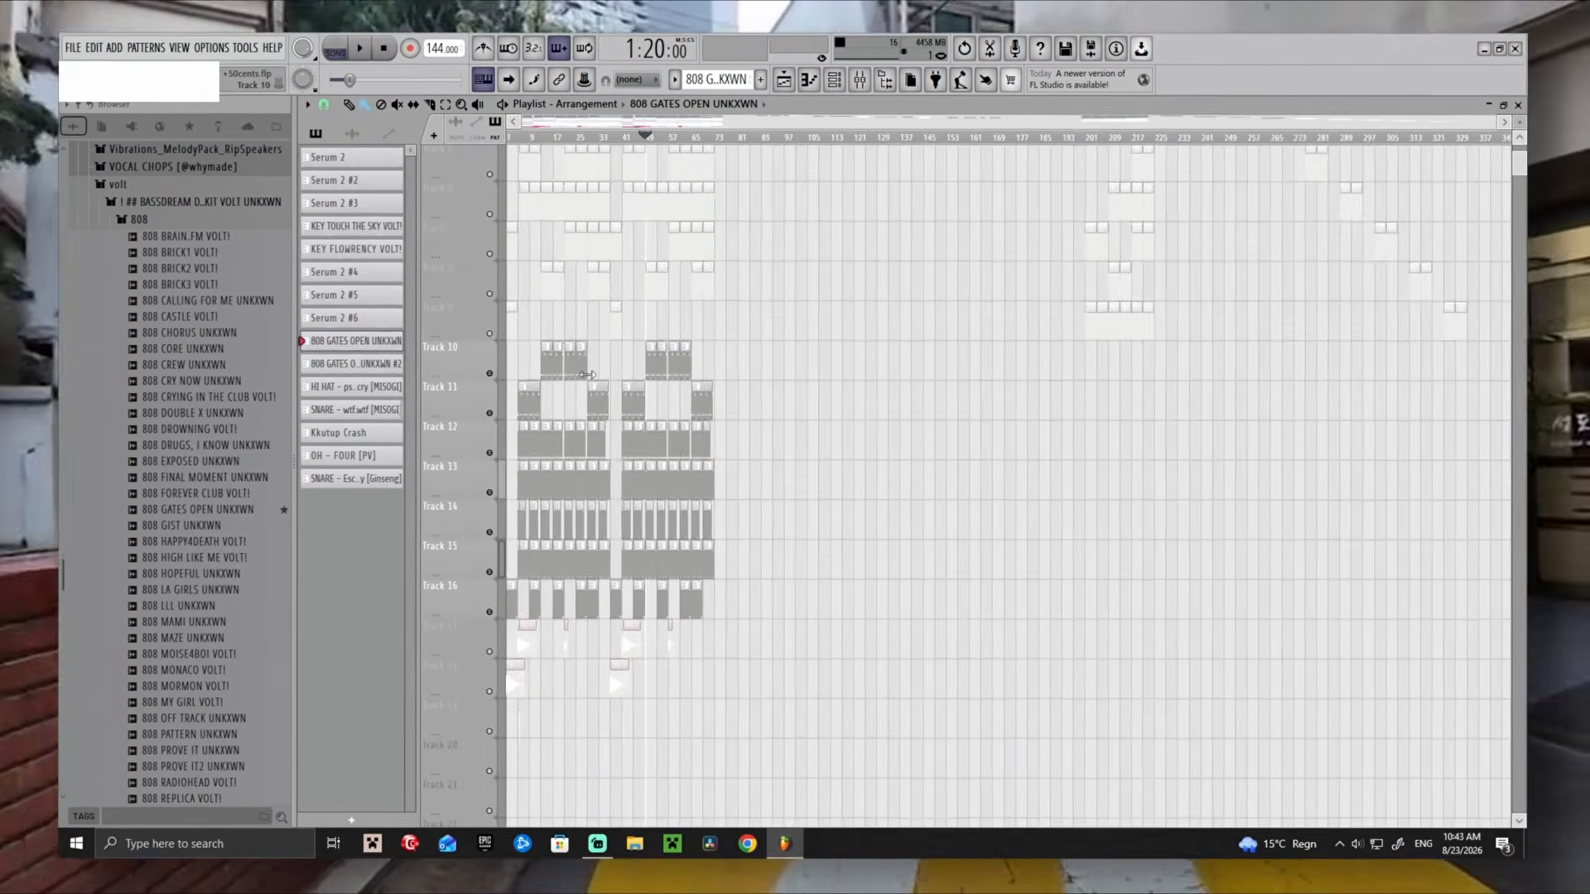
{"action": "scroll", "coordinate": [571, 580], "scroll_direction": "down", "scroll_amount": 3}
{"action": "scroll", "coordinate": [546, 617], "scroll_direction": "up", "scroll_amount": 5}
{"action": "left_click", "coordinate": [491, 571]}
{"action": "left_click", "coordinate": [491, 530]}
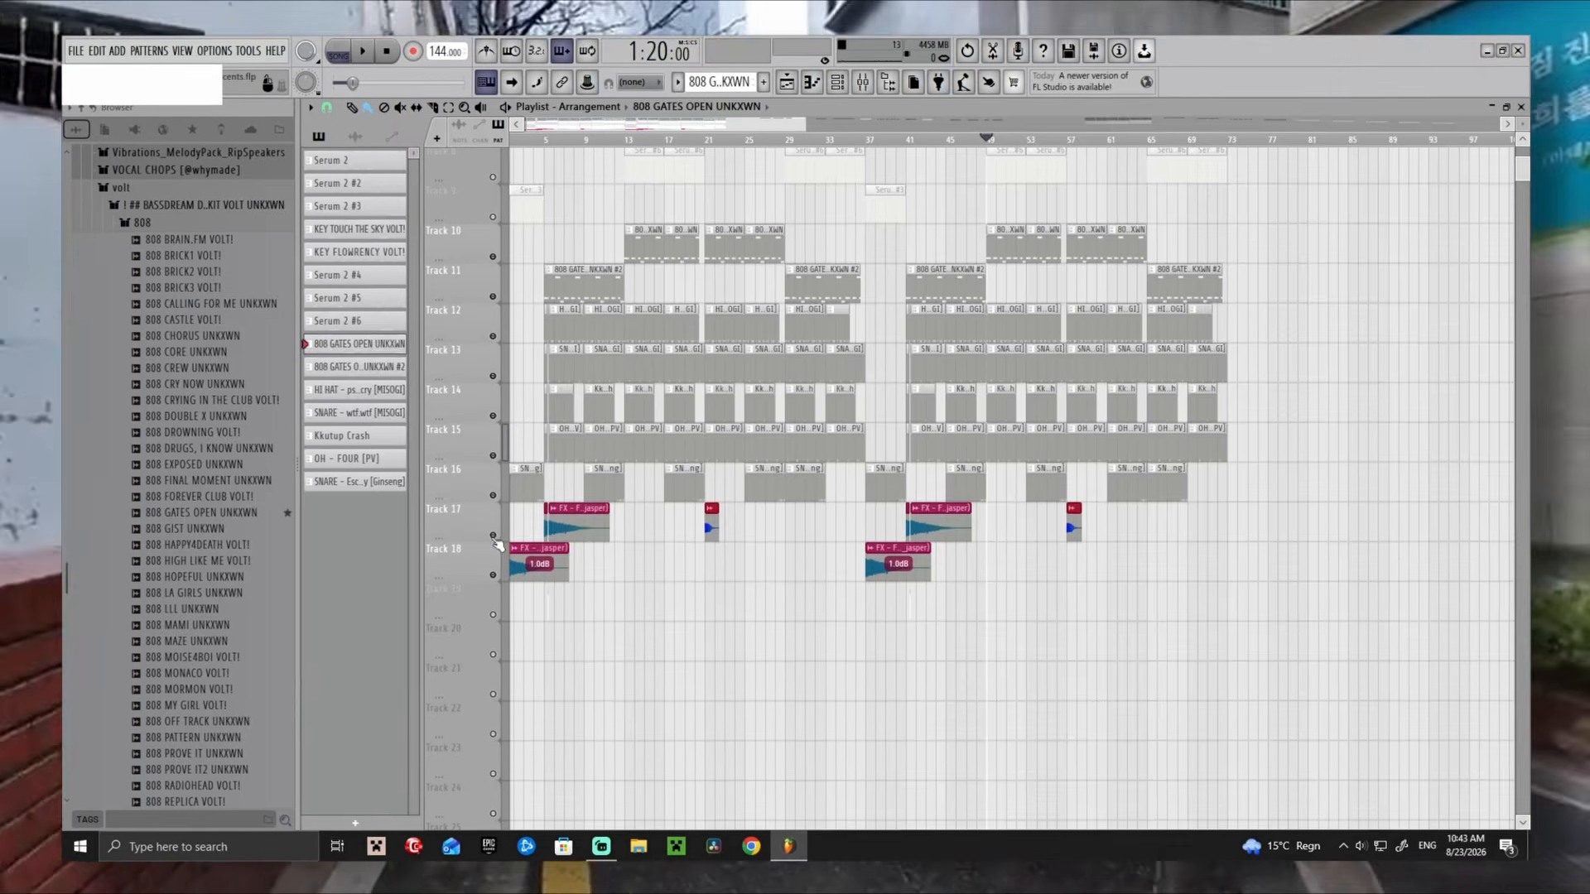
Play the drums, 808s and FX from bar 41 and stop playback
{"action": "left_click", "coordinate": [911, 141]}
{"action": "key", "text": "space"}
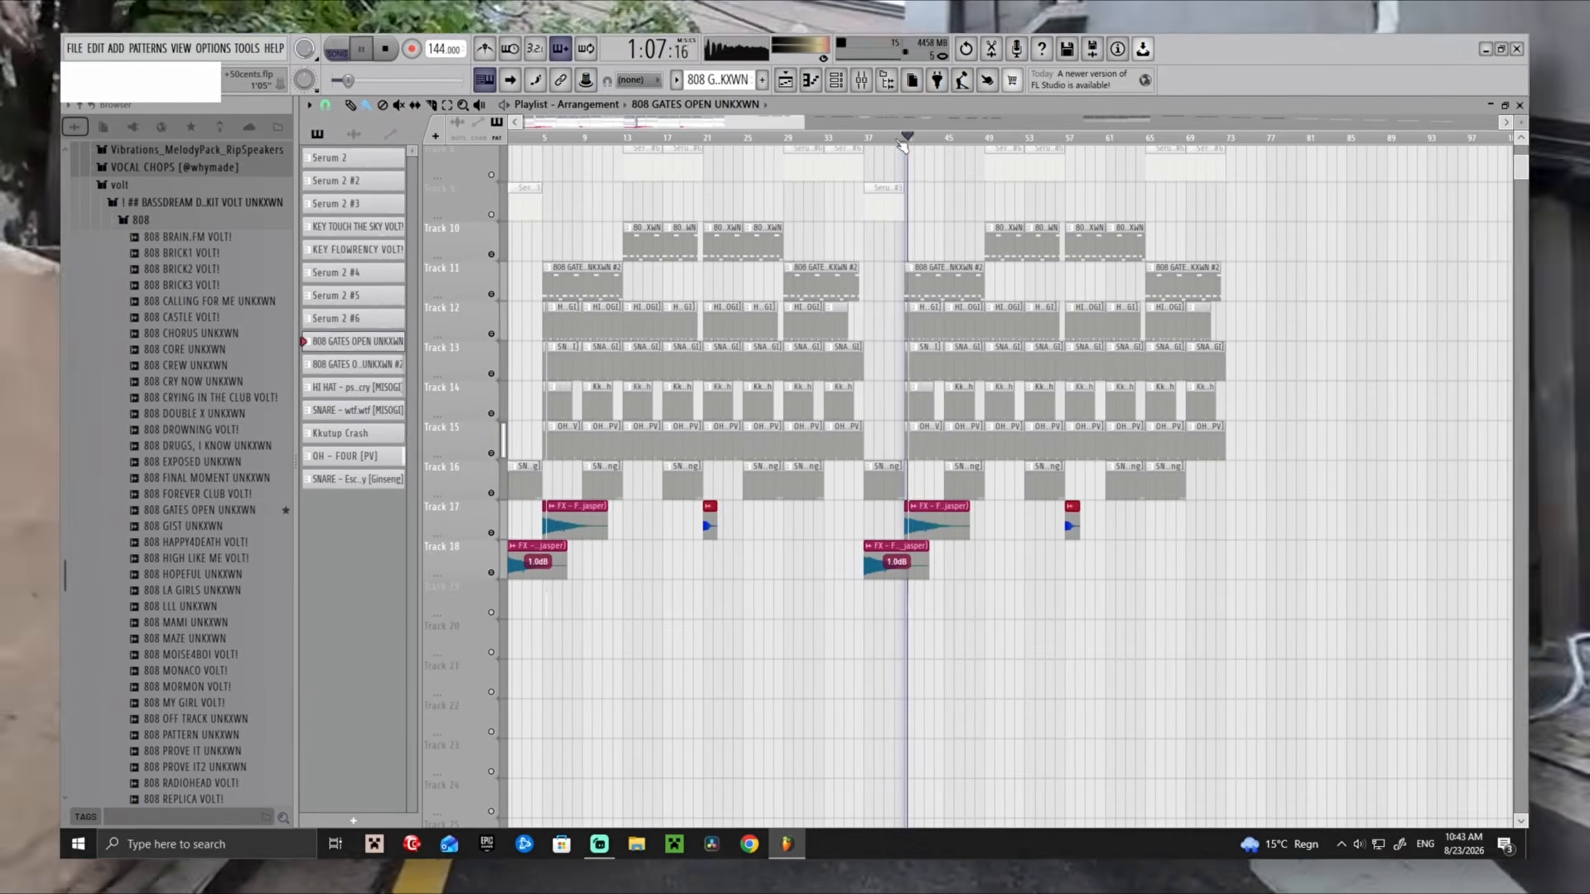
{"action": "scroll", "coordinate": [985, 311], "scroll_direction": "up", "scroll_amount": 4}
{"action": "key", "text": "space"}
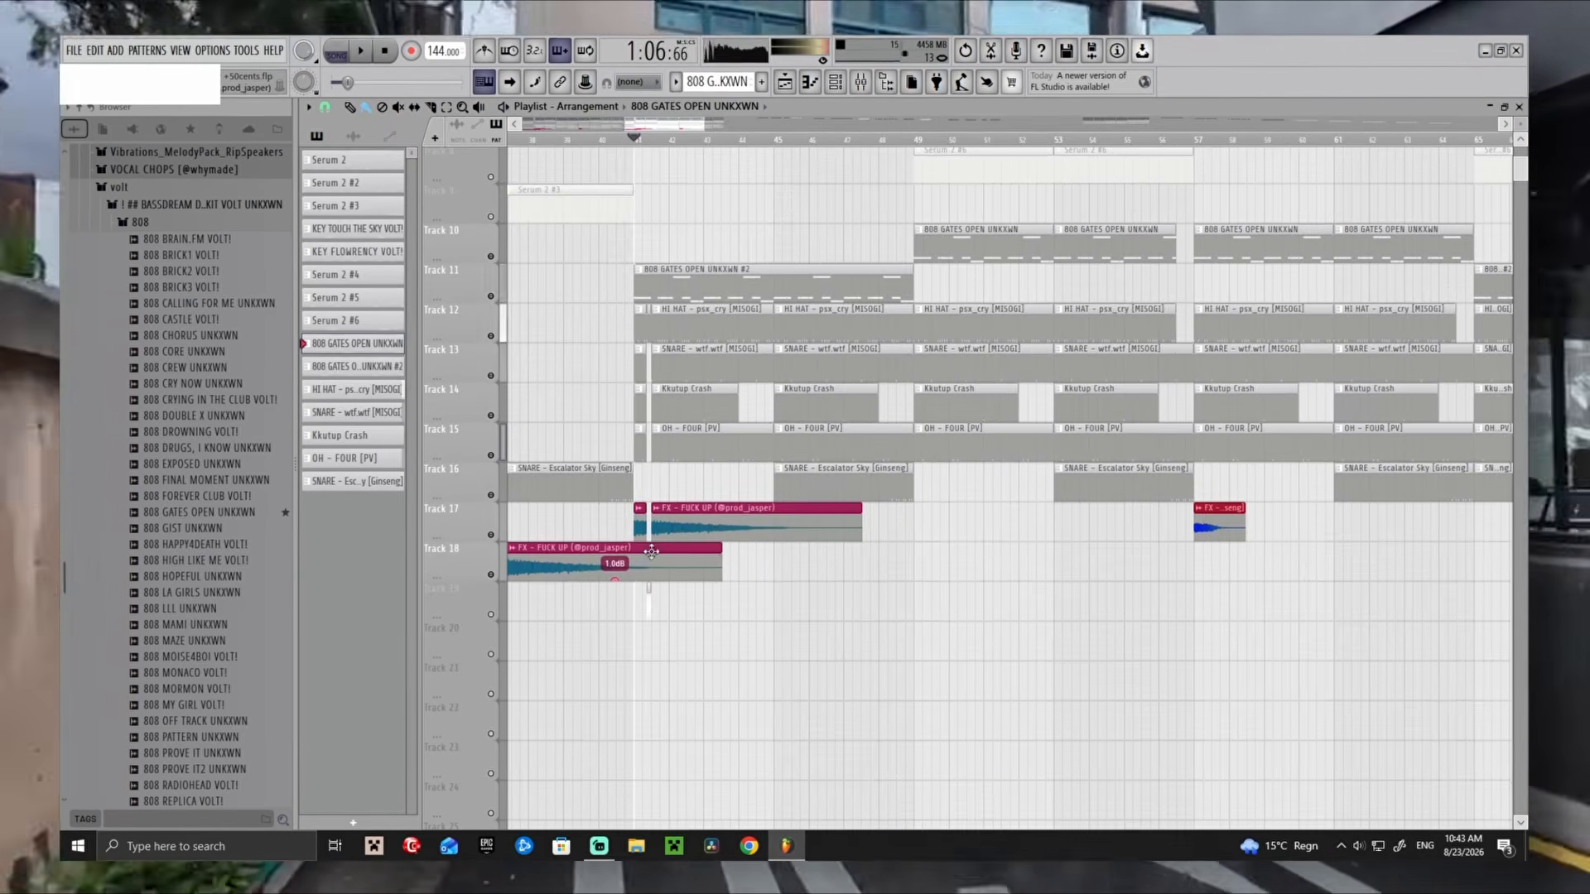